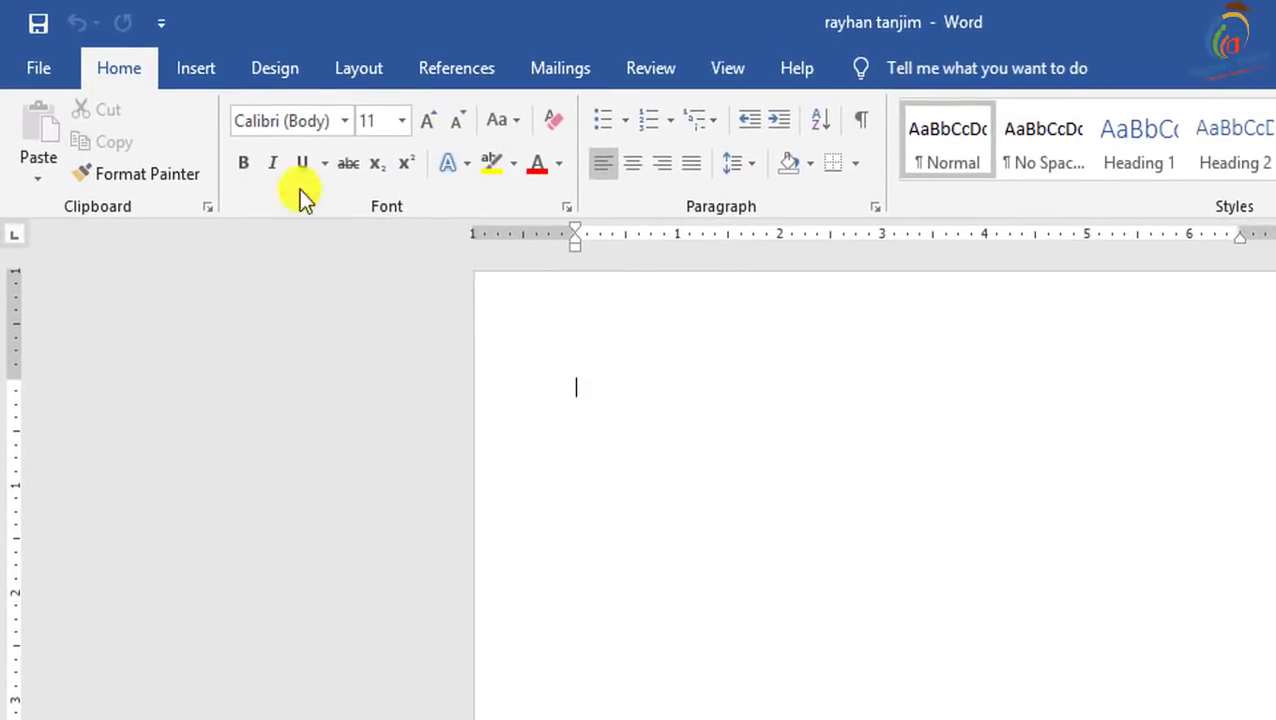
Set the page to A4 portrait with Narrow 0.5" margins and two columns.
click(343, 71)
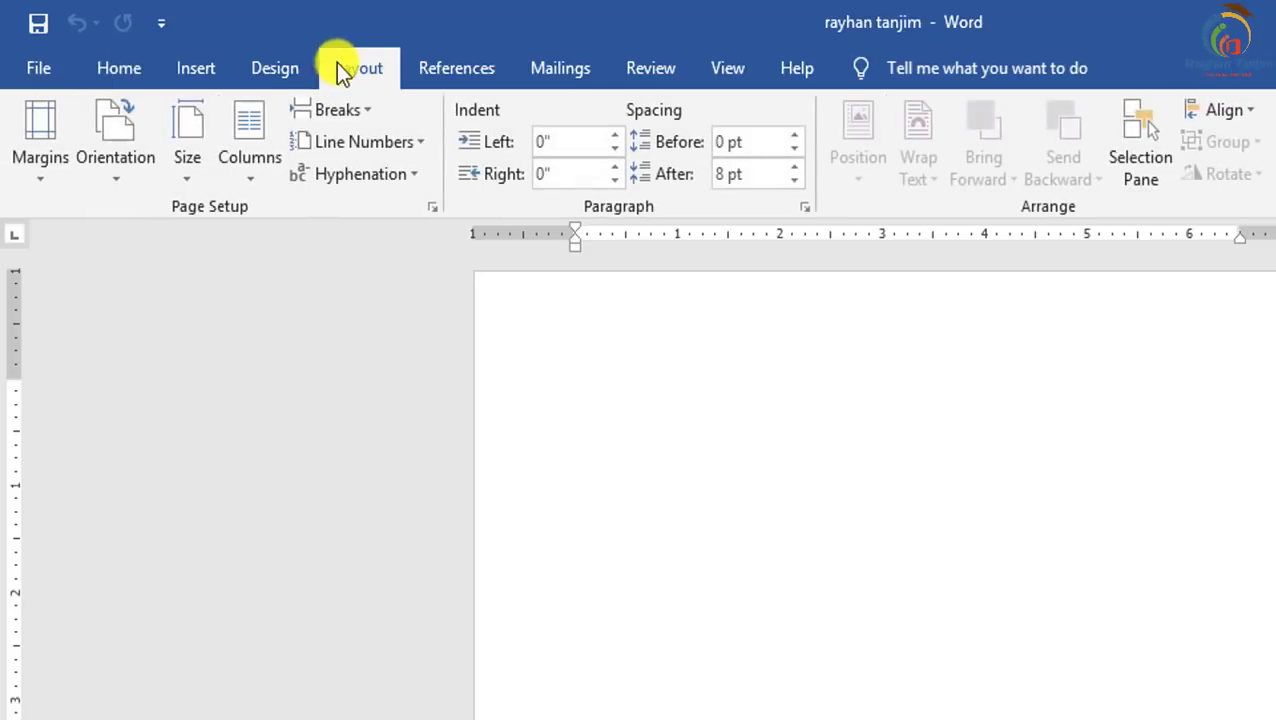
click(190, 177)
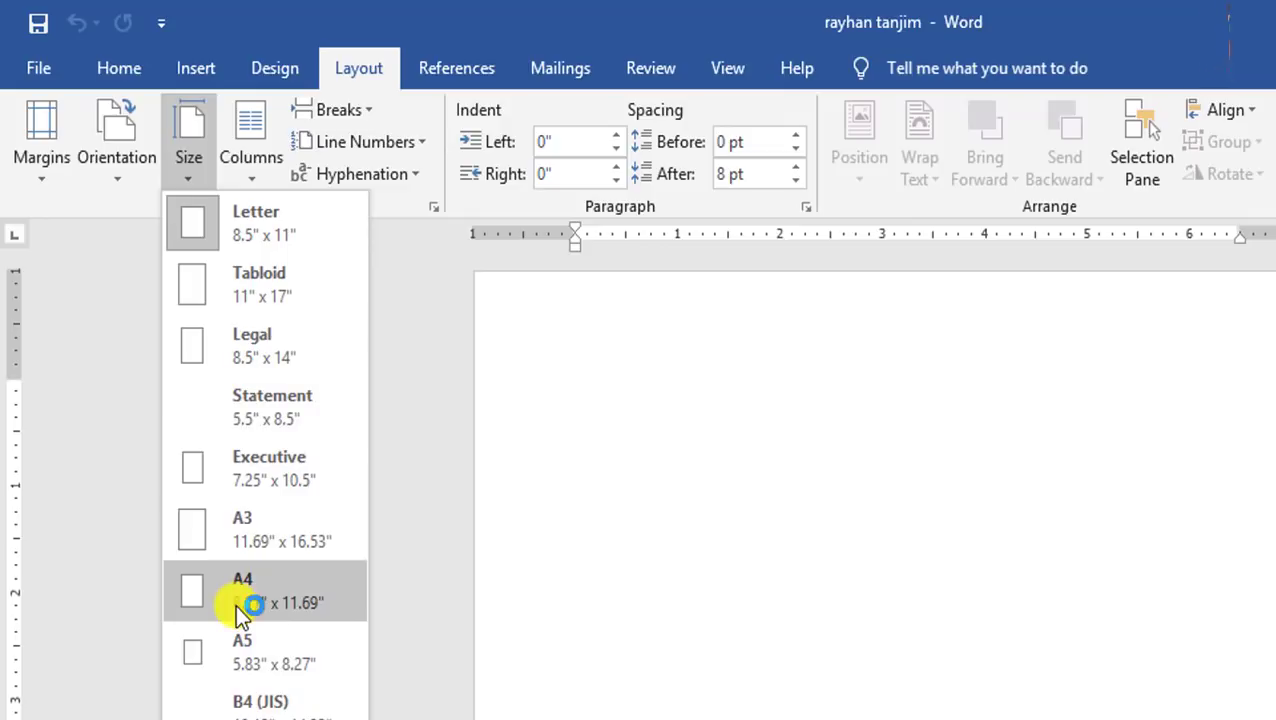
click(238, 596)
click(123, 183)
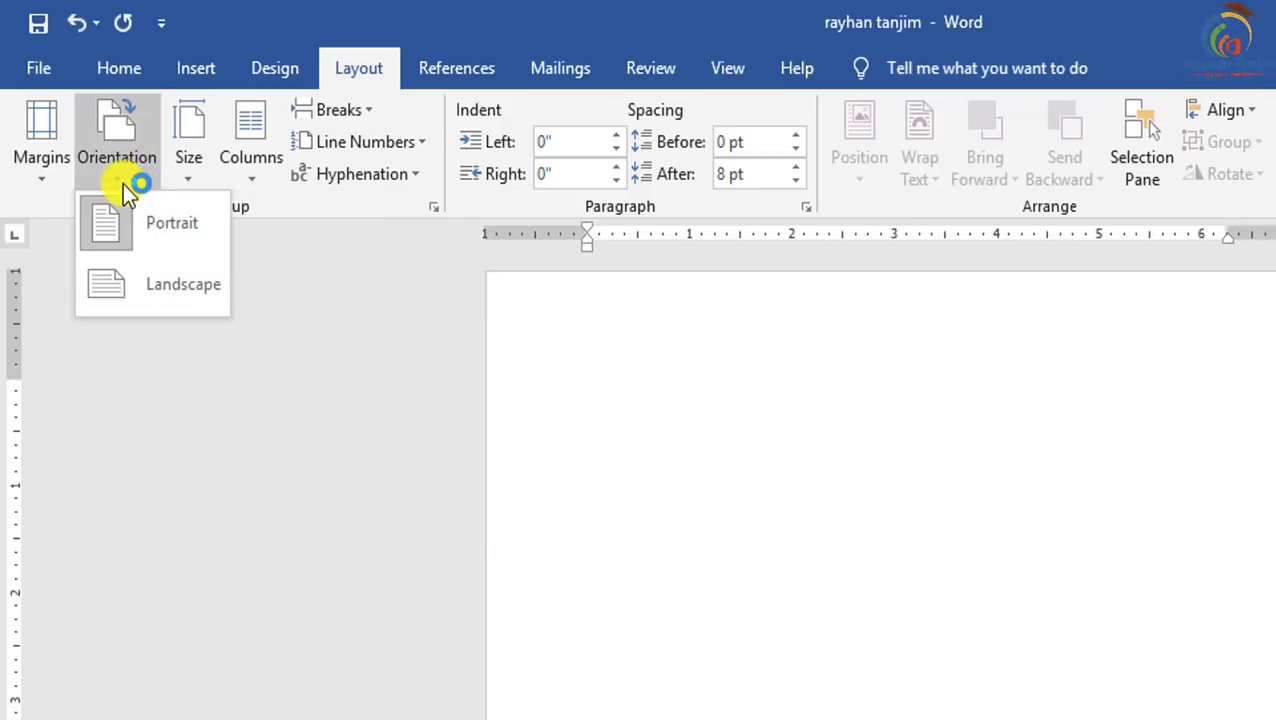
click(123, 183)
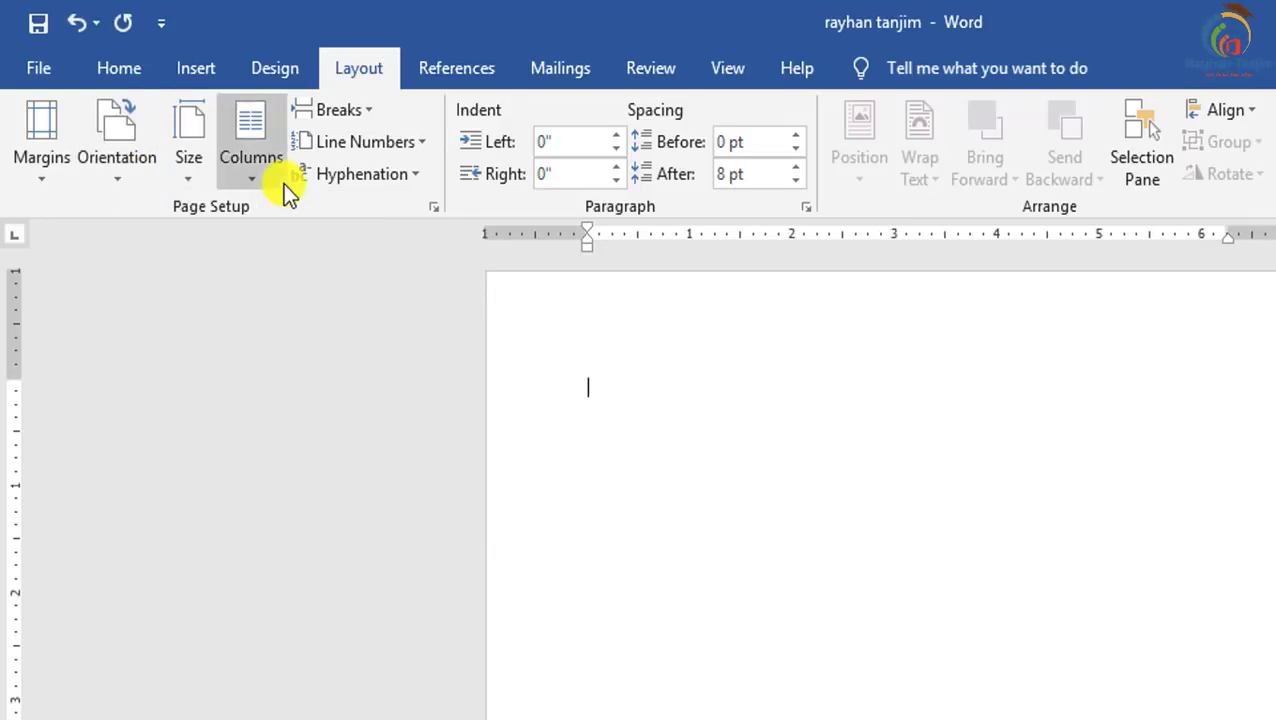
click(52, 185)
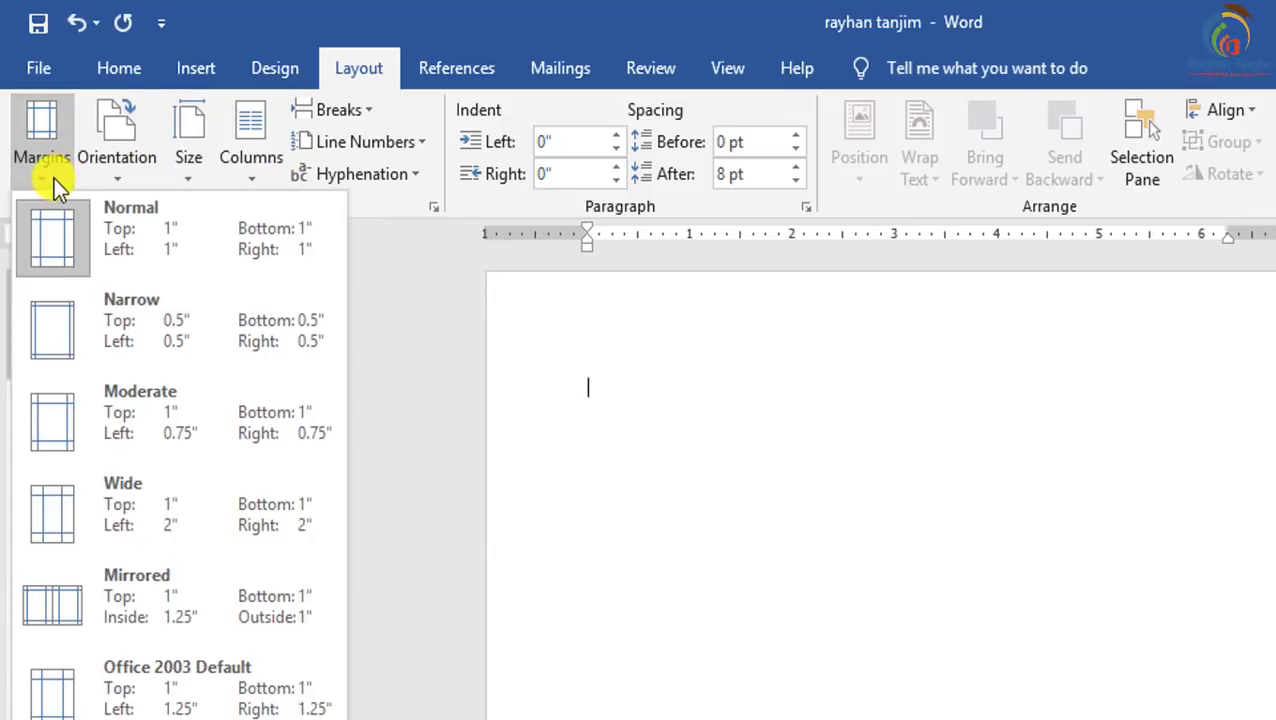
click(138, 340)
click(256, 184)
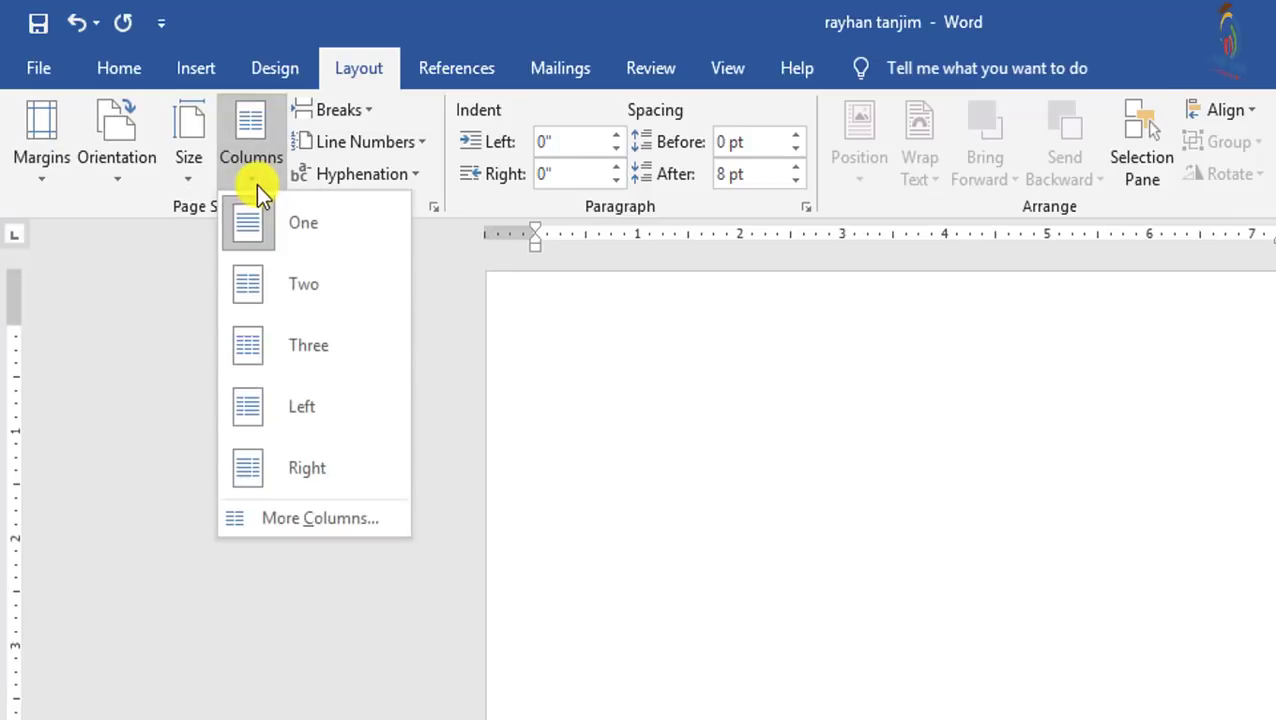
click(287, 290)
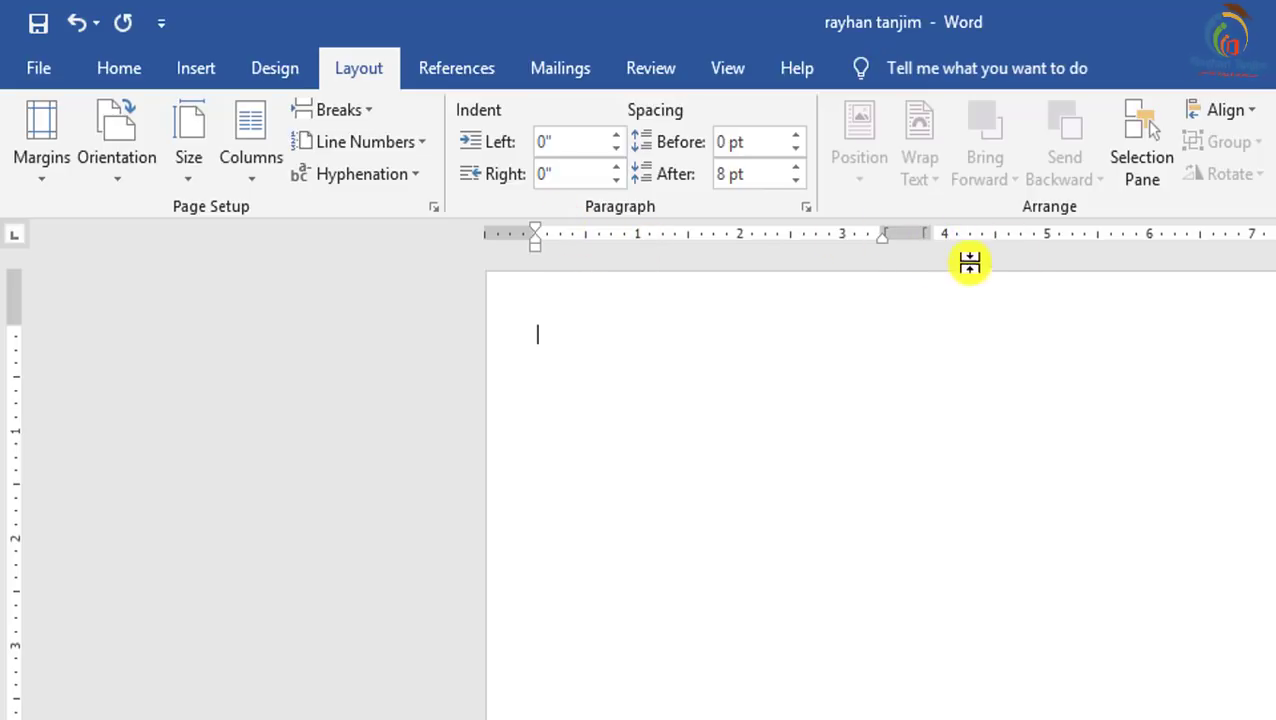
Draw a large rectangle across the left column.
click(182, 75)
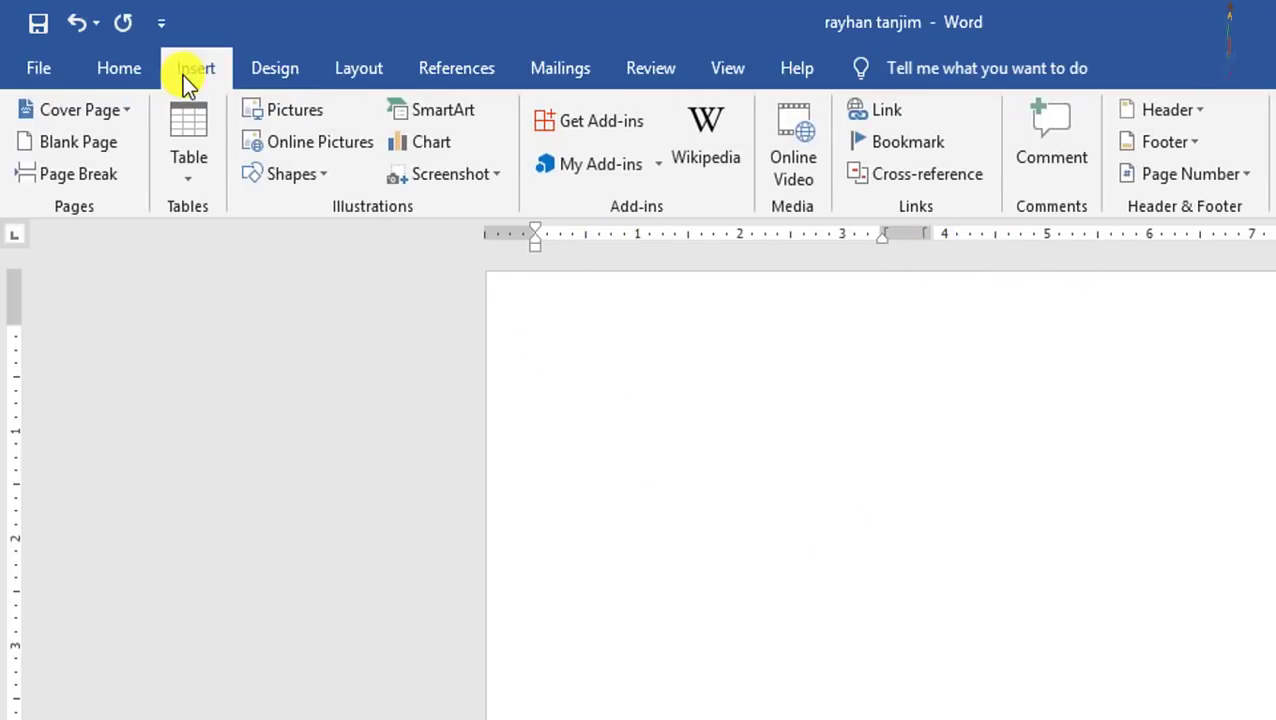
click(329, 173)
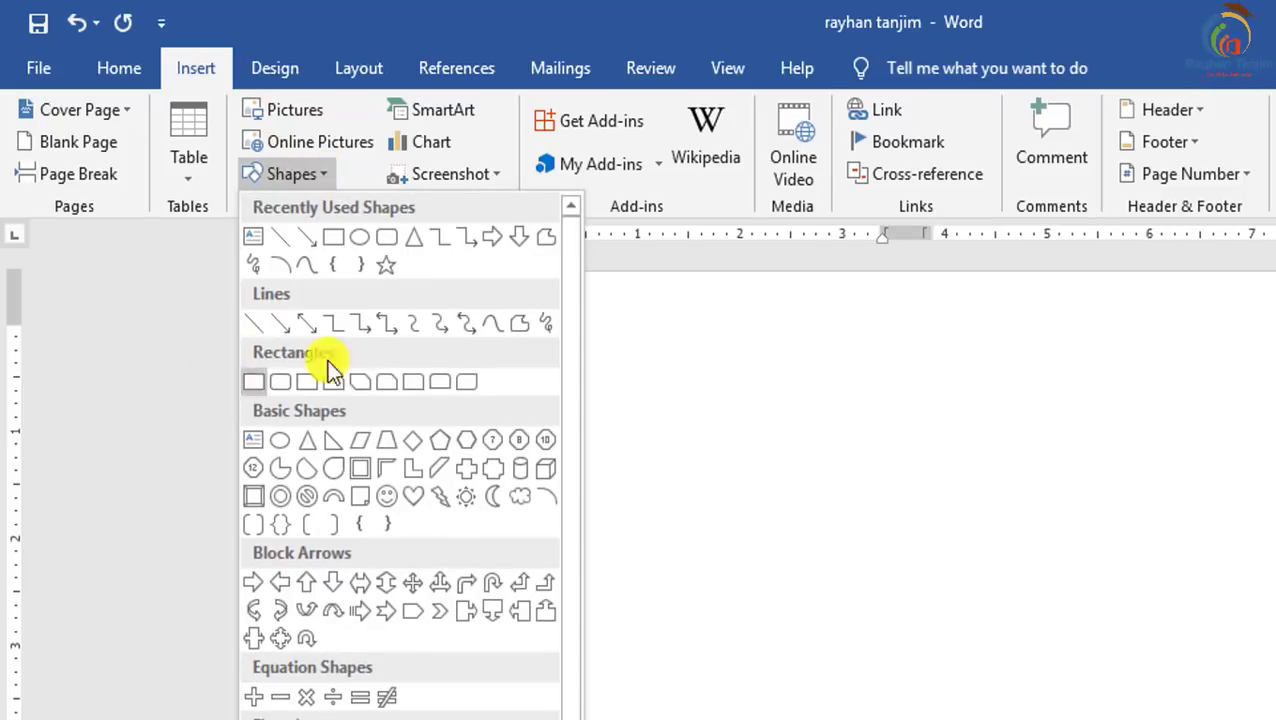
click(255, 384)
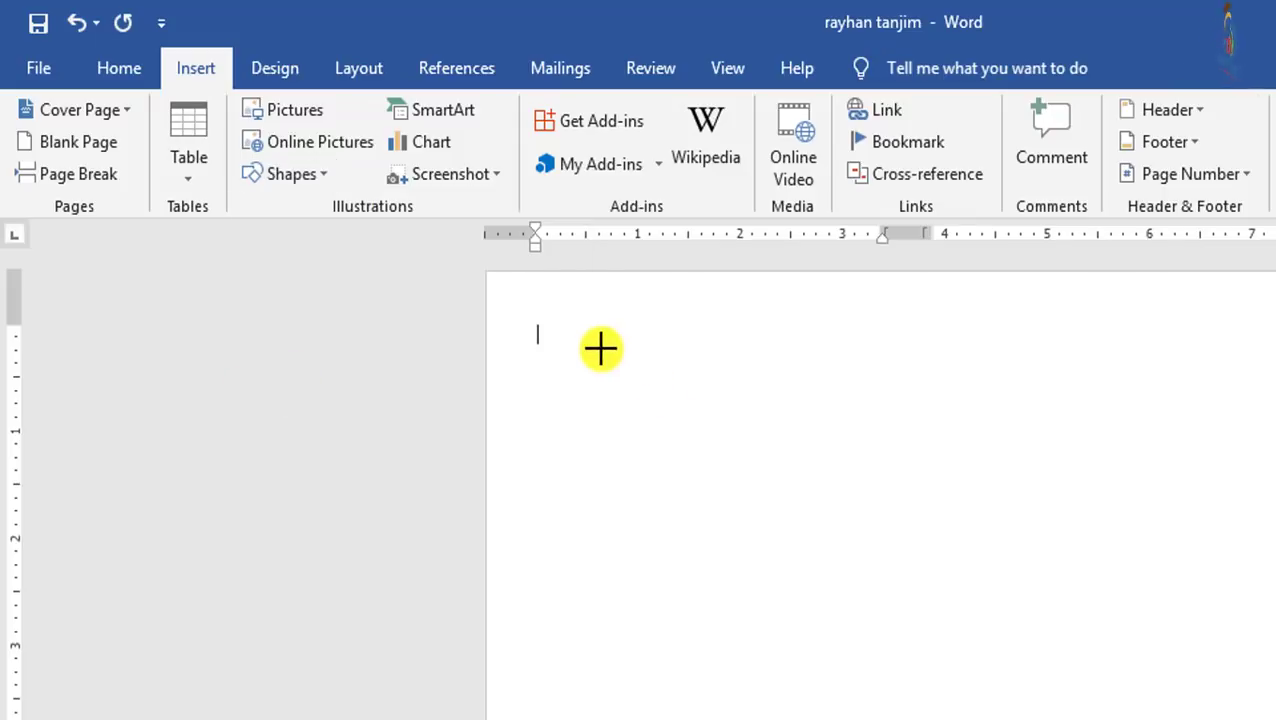
mouse_move(537, 330)
mouse_down()
mouse_move(882, 718)
mouse_move(663, 715)
mouse_move(659, 683)
mouse_move(656, 696)
mouse_up()
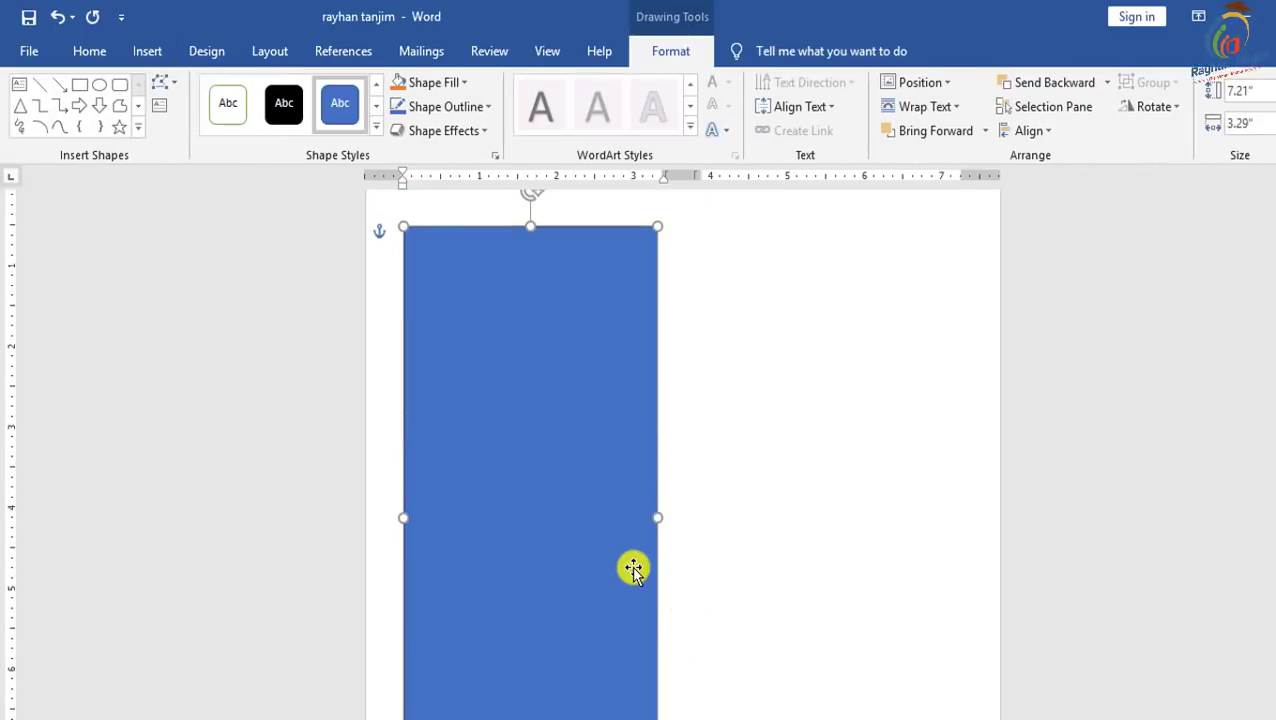
Shorten the rectangle from its bottom edge to about 6.18 inches high.
scroll(551, 612, down, 3)
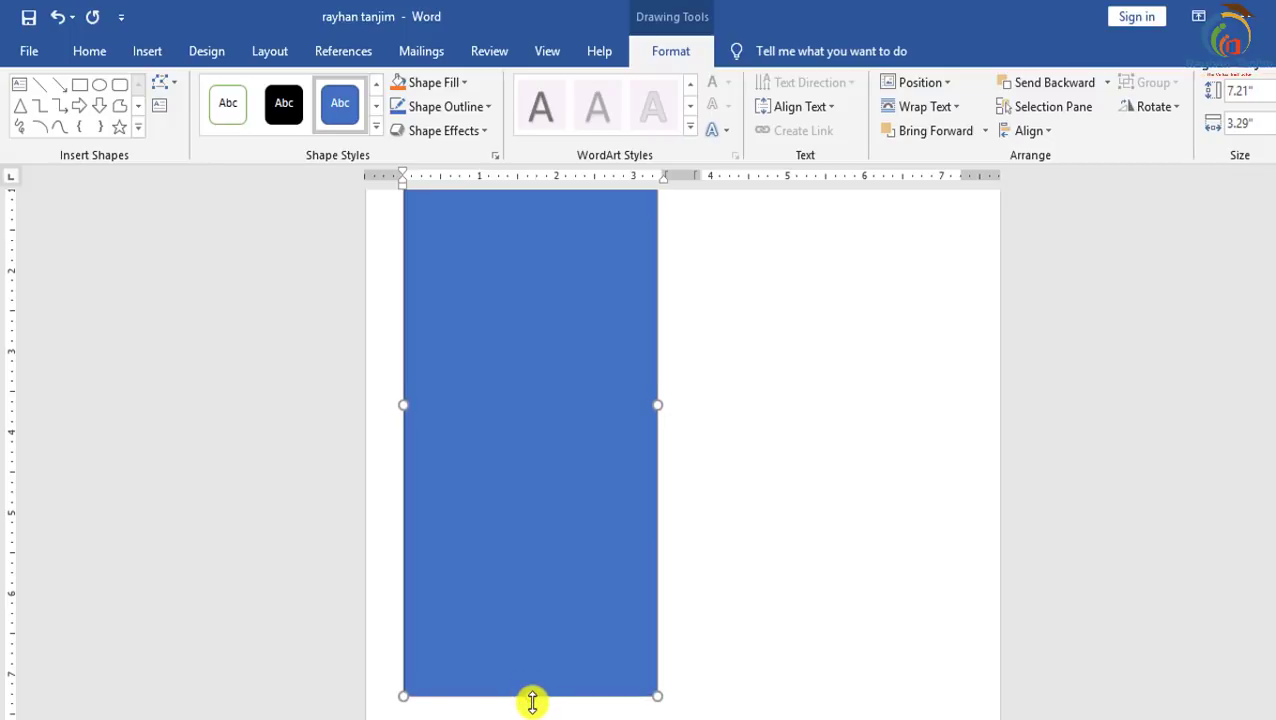
drag(533, 698, 560, 654)
scroll(763, 532, up, 3)
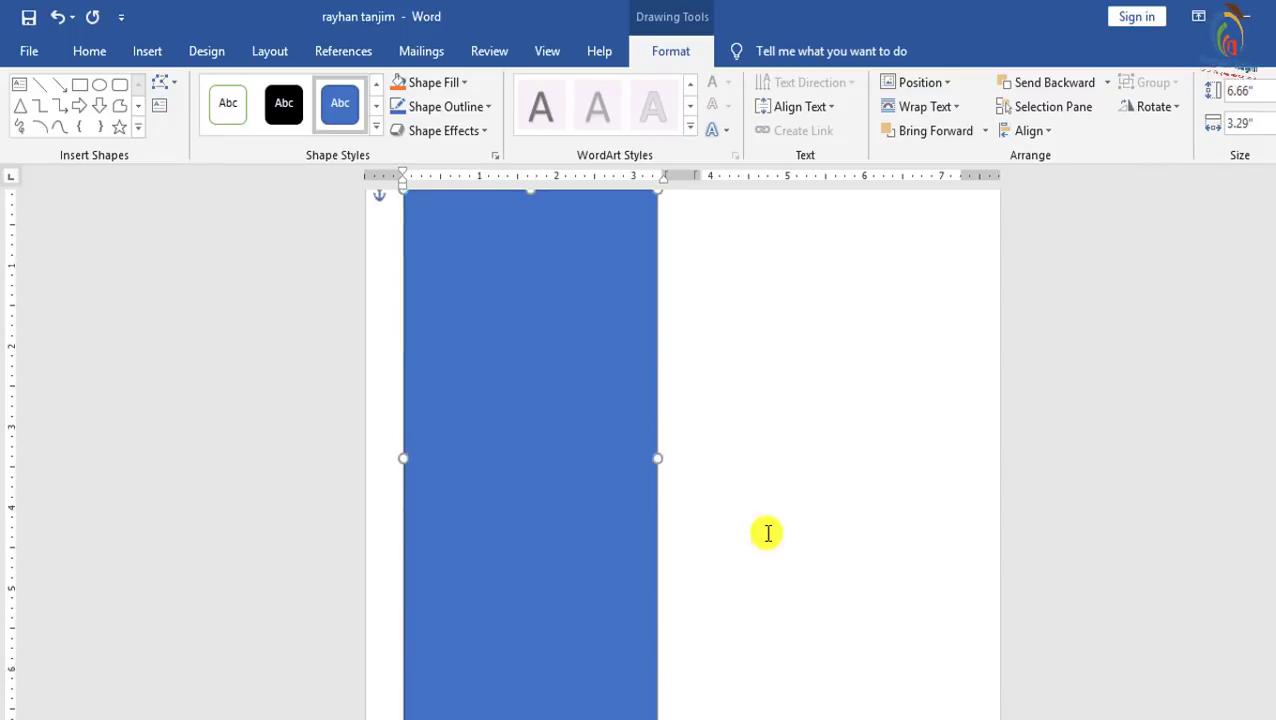
scroll(544, 686, down, 1)
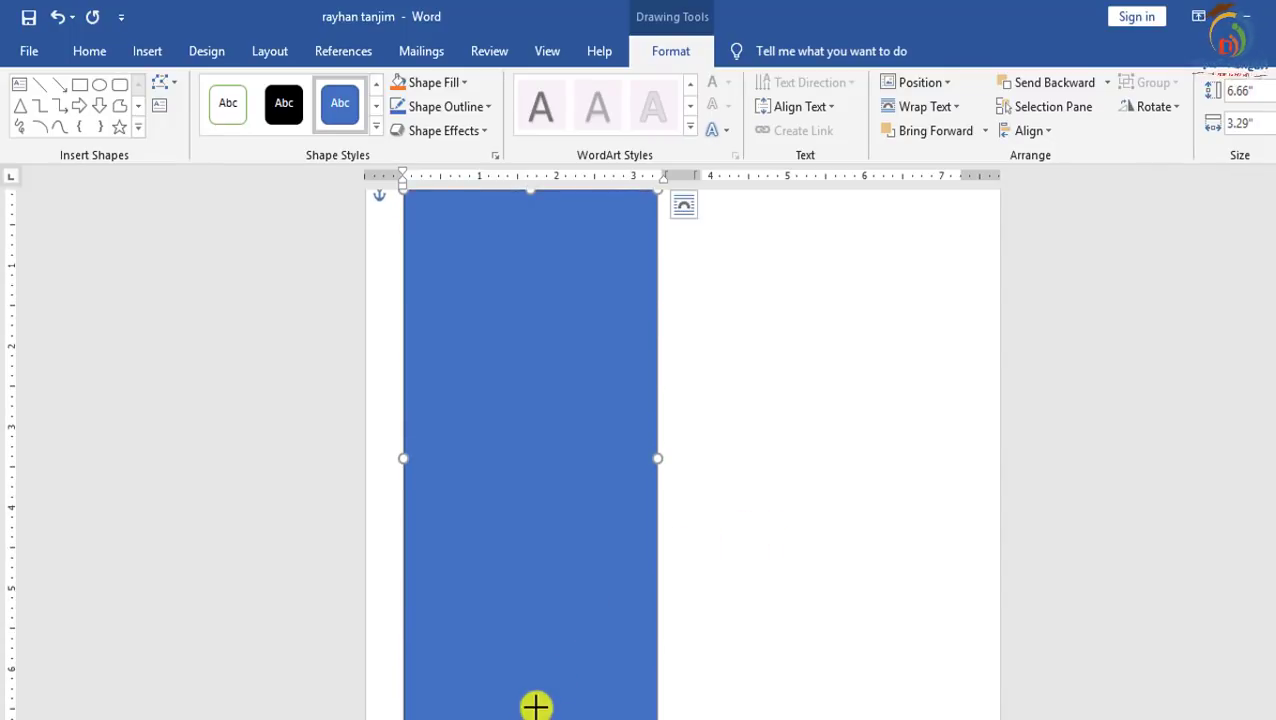
drag(536, 706, 627, 661)
scroll(709, 590, up, 1)
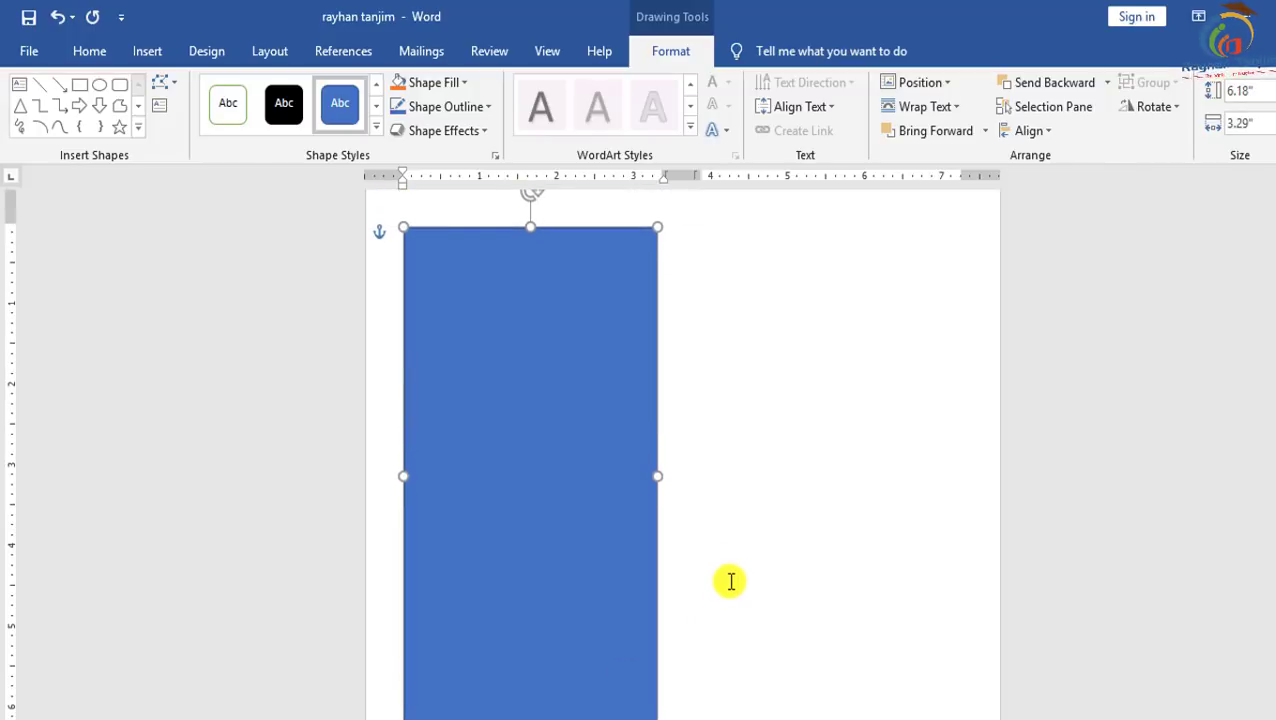
click(731, 581)
scroll(538, 450, up, 1)
scroll(538, 450, down, 1)
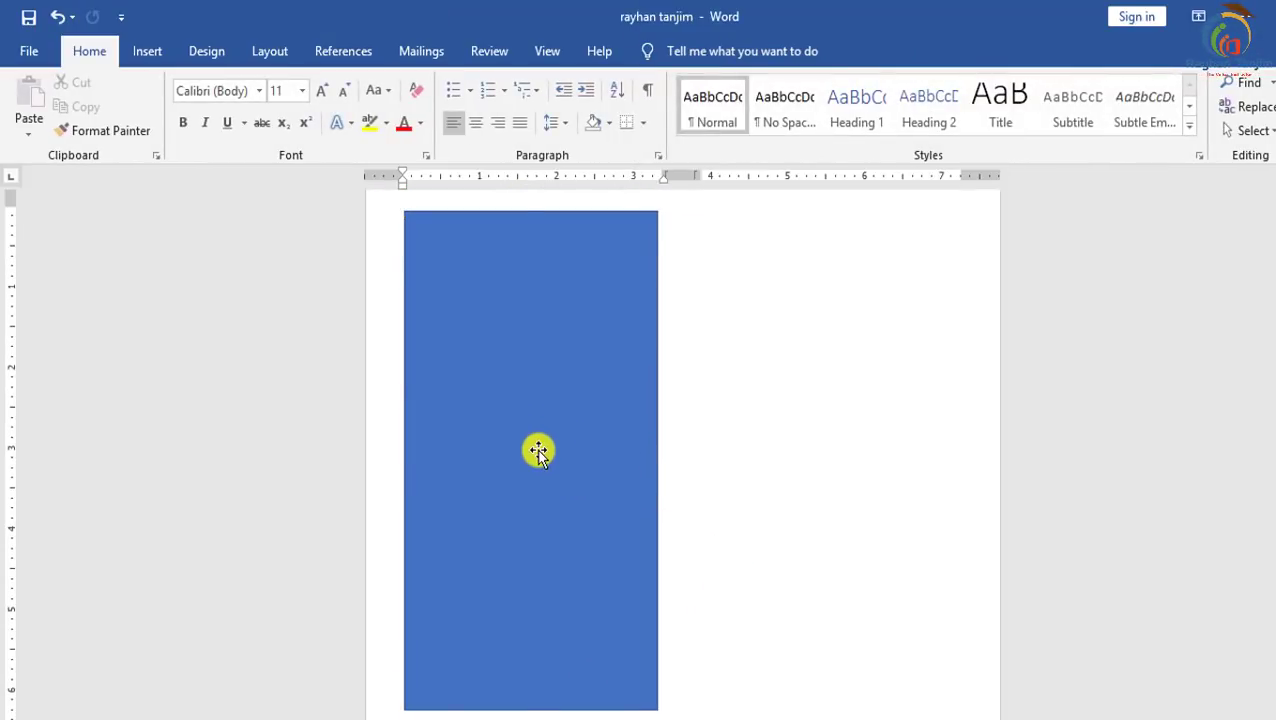
Paste a copy of the blue rectangle and place it in the right column beside the original.
click(538, 451)
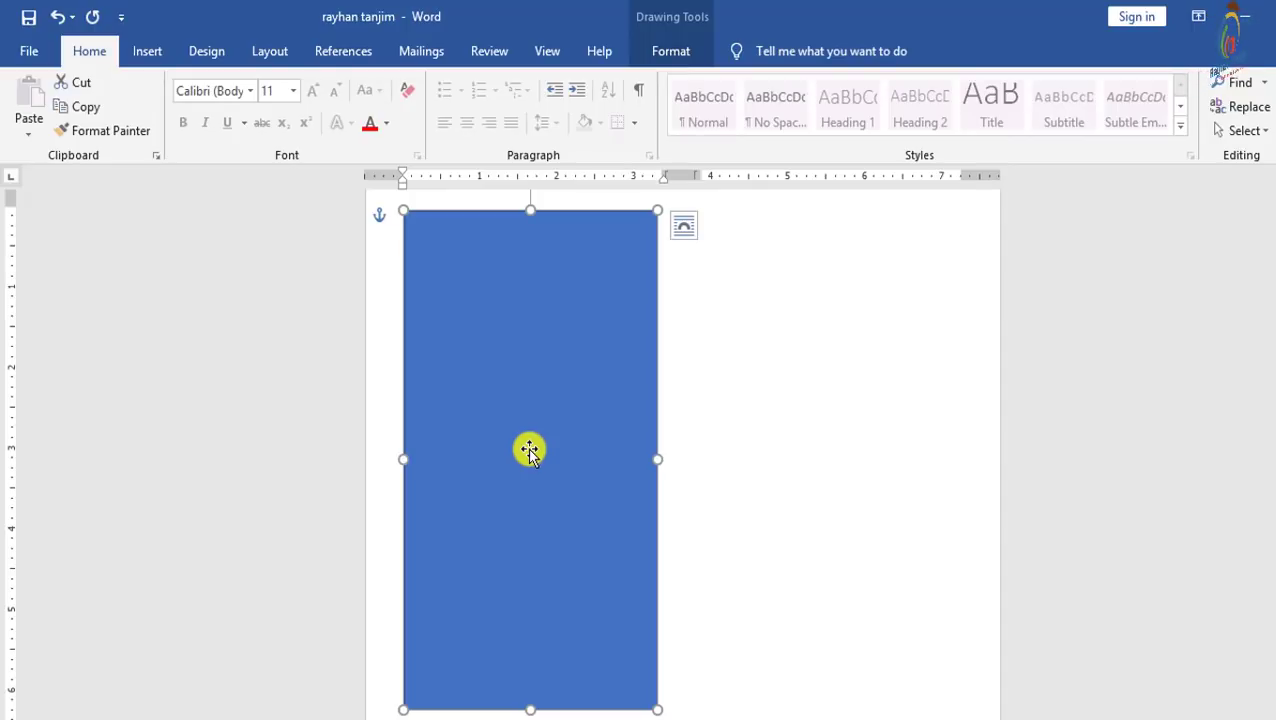
key(ctrl+v)
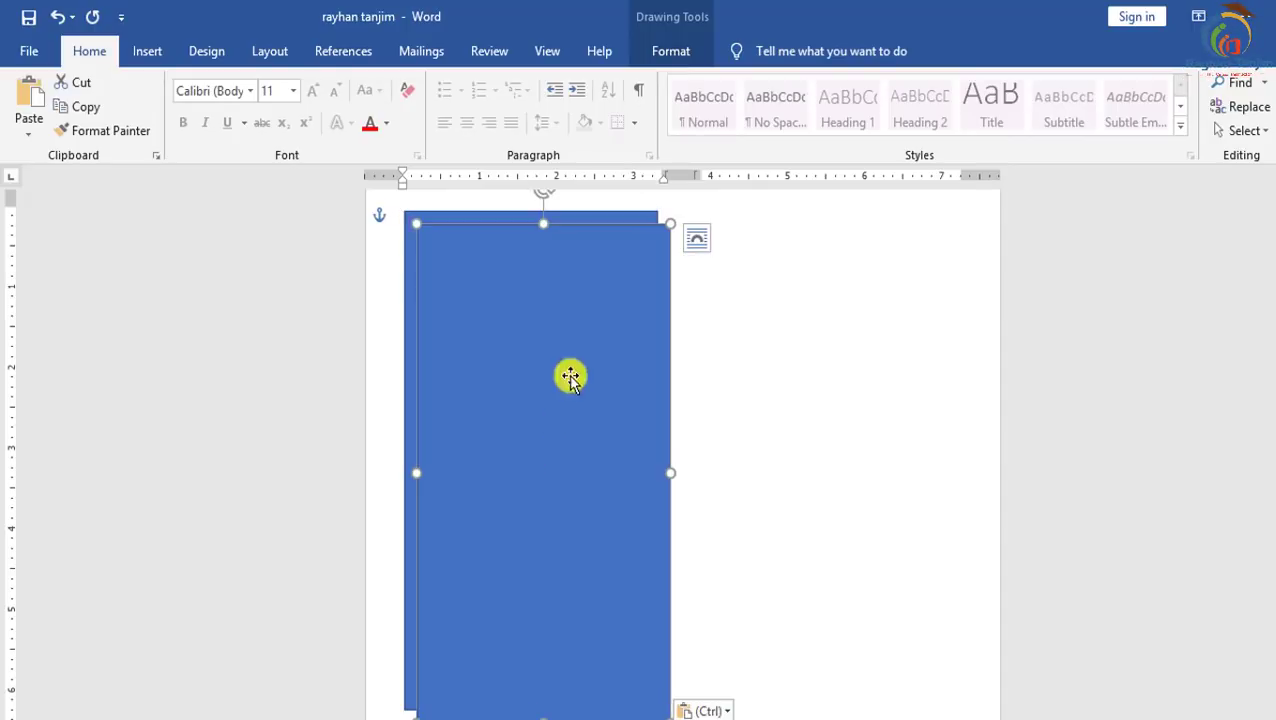
drag(524, 447, 822, 435)
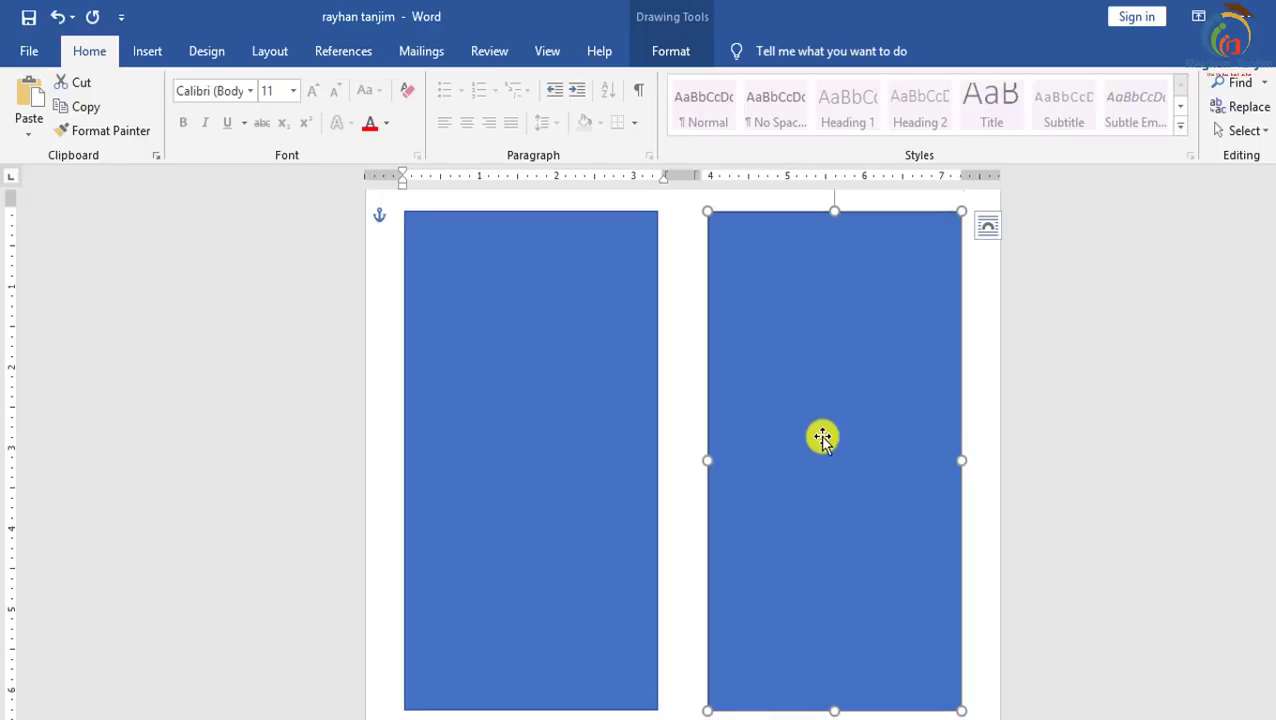
scroll(886, 413, up, 1)
scroll(940, 370, up, 1)
click(983, 336)
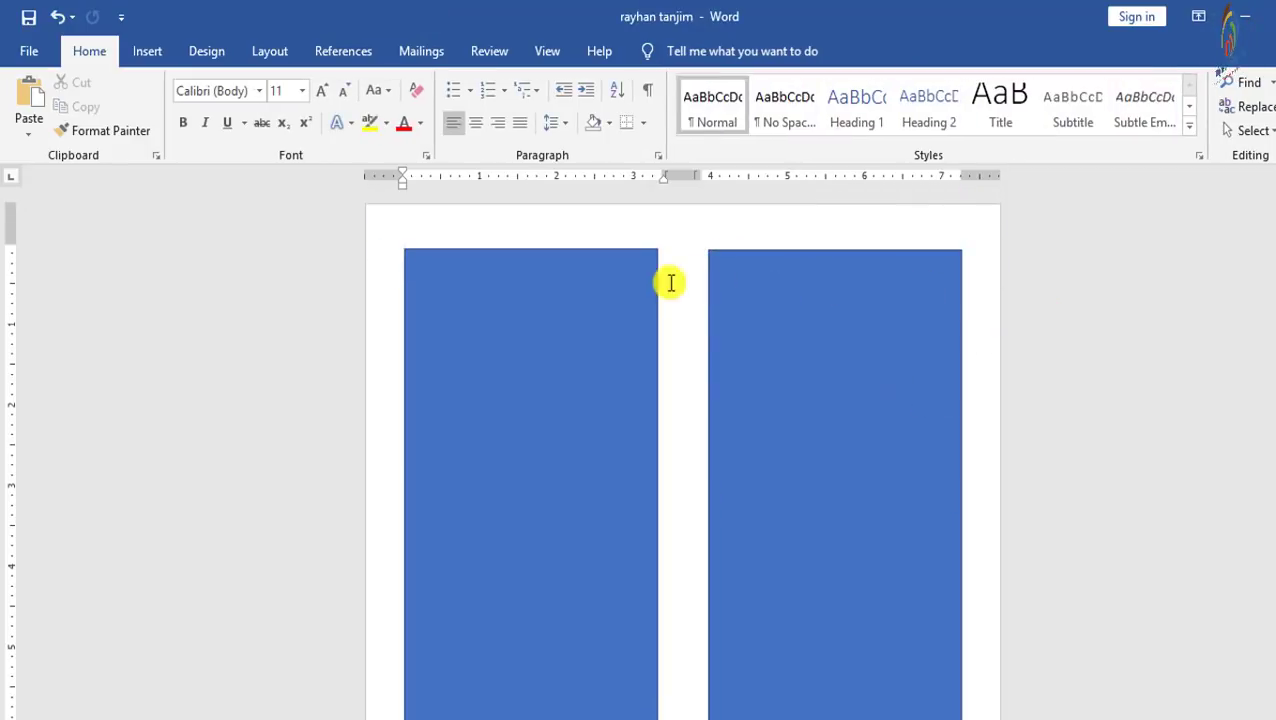
click(635, 282)
click(776, 298)
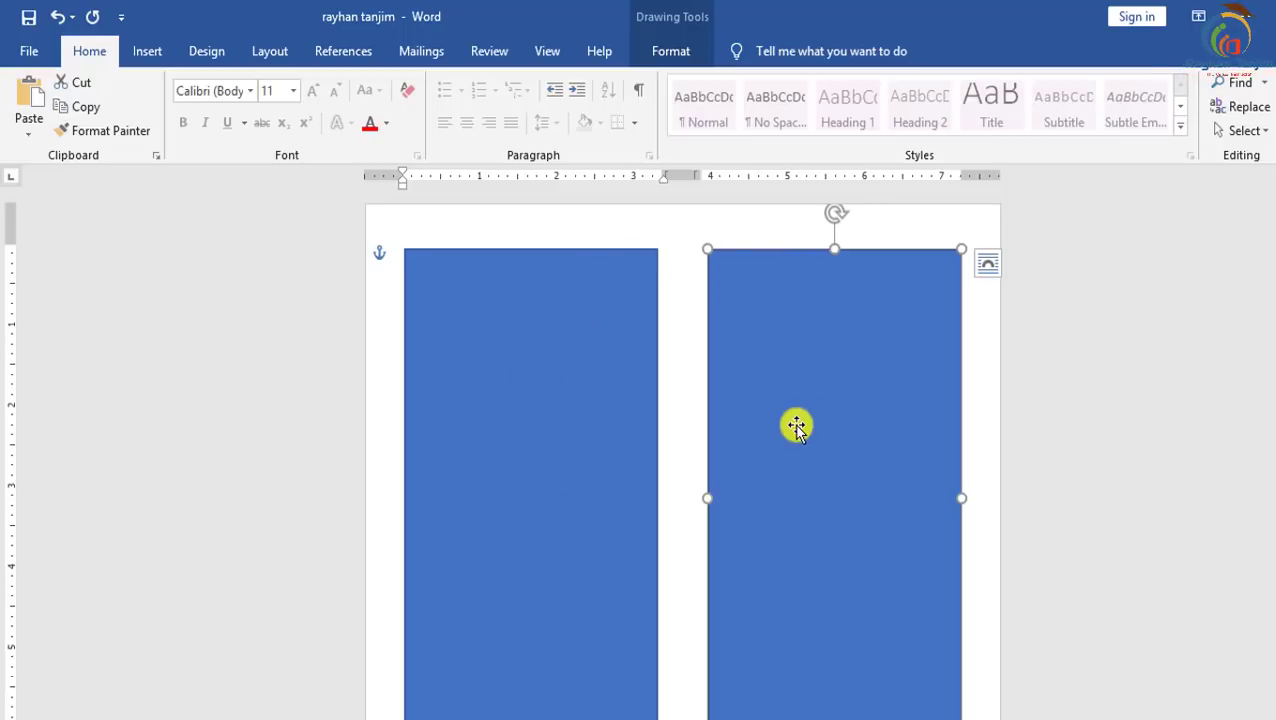
double_click(498, 398)
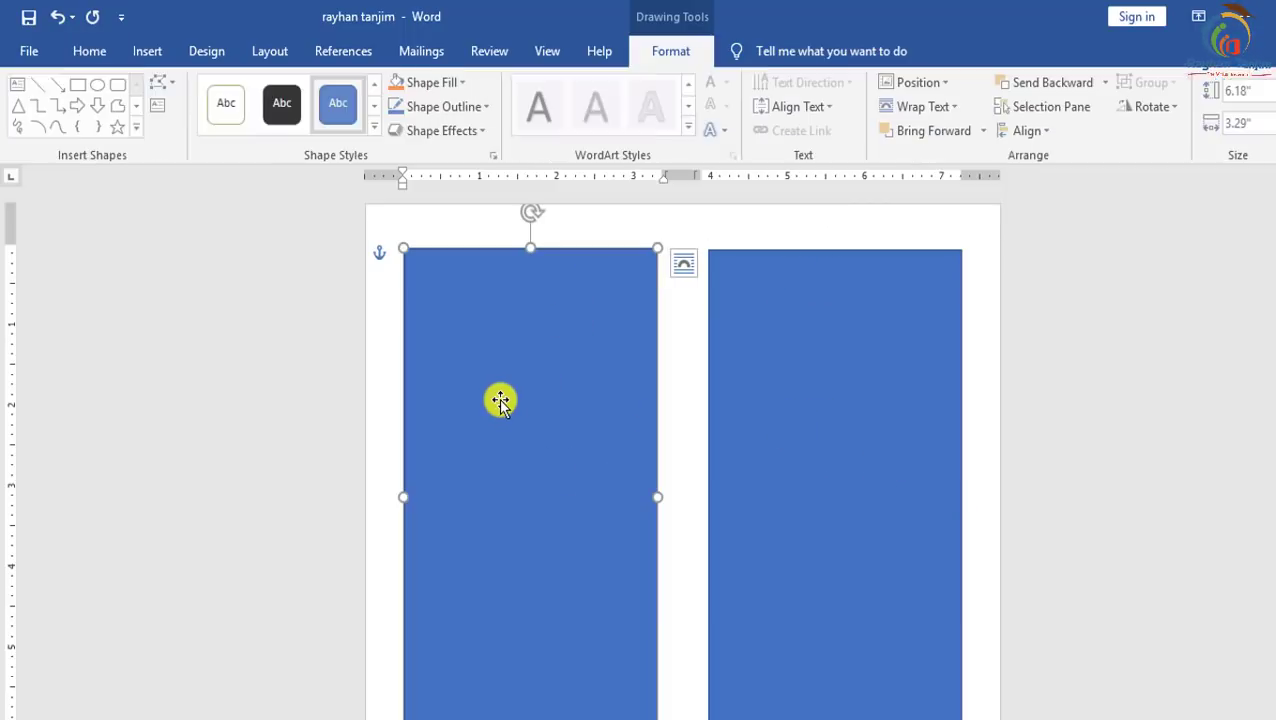
Fill the left panel with the linen texture and give it a red outline.
click(465, 84)
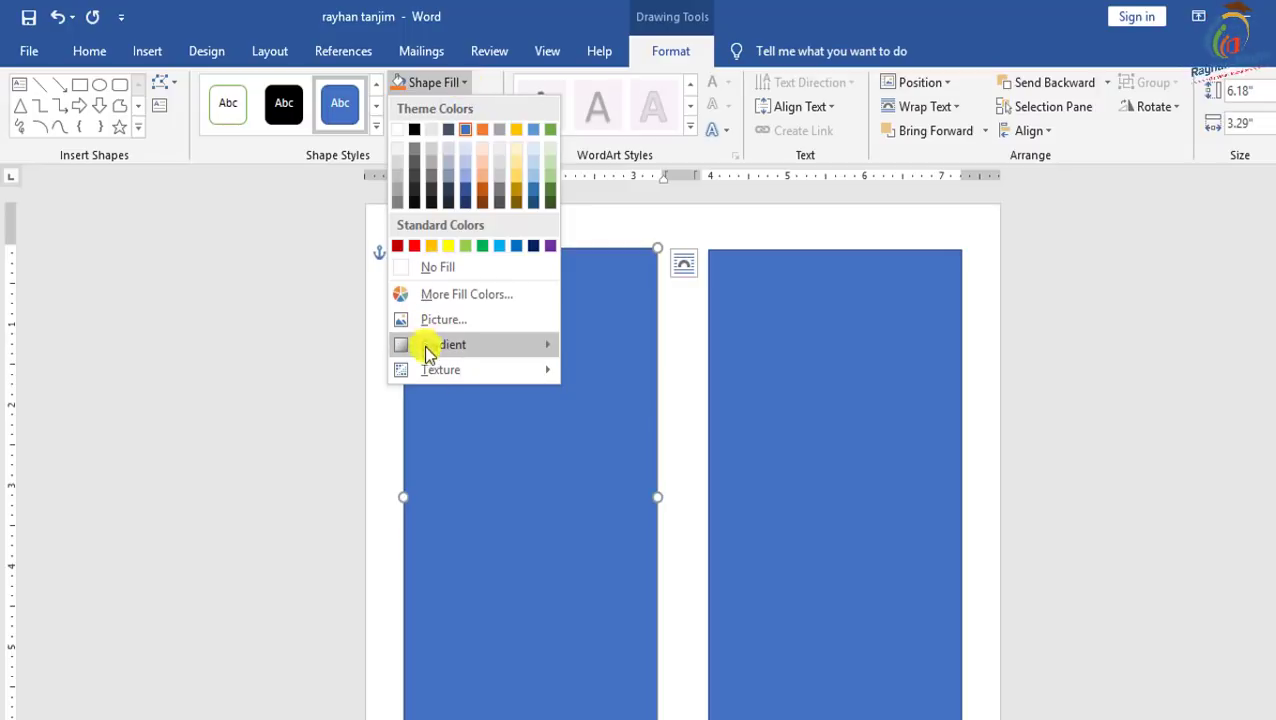
mouse_move(432, 373)
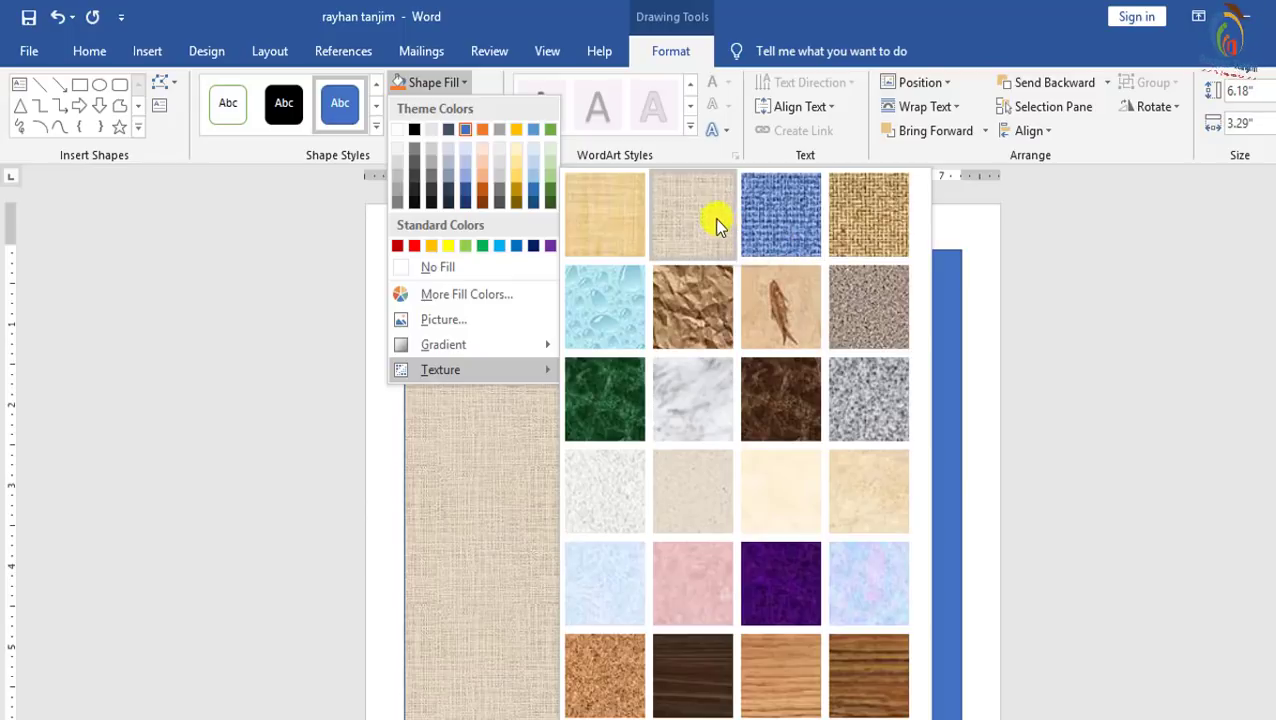
click(689, 214)
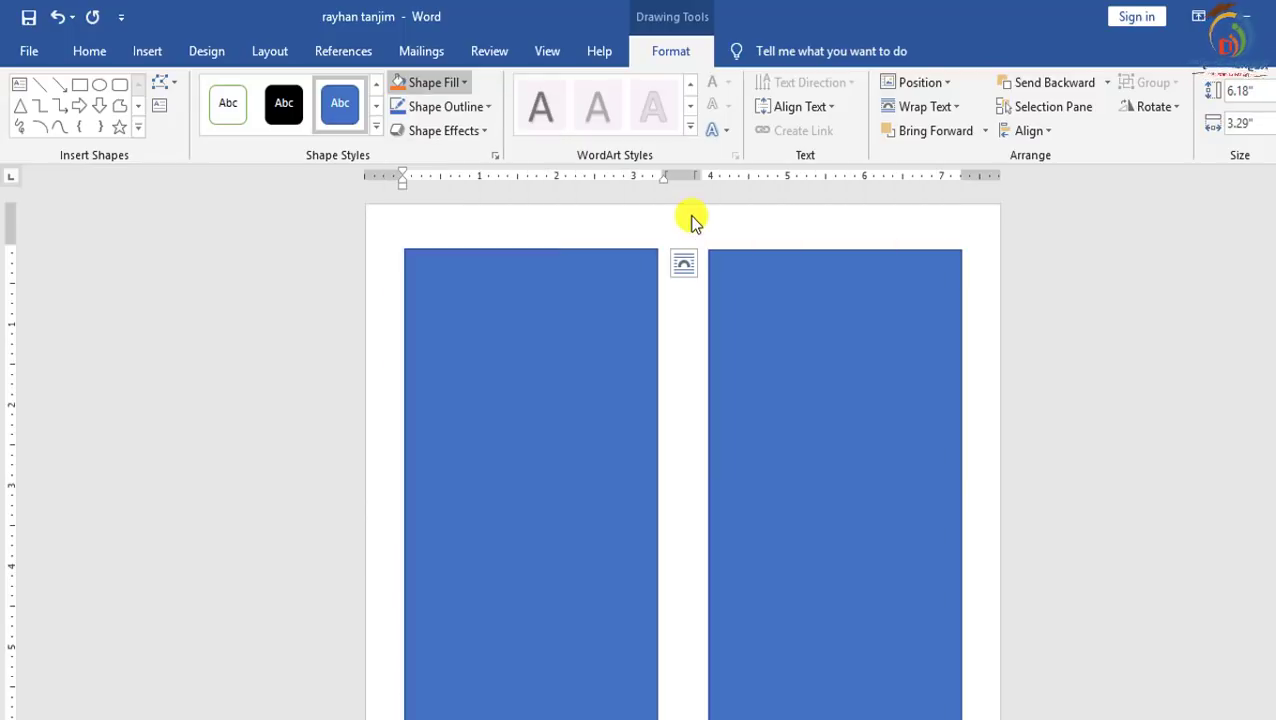
click(488, 113)
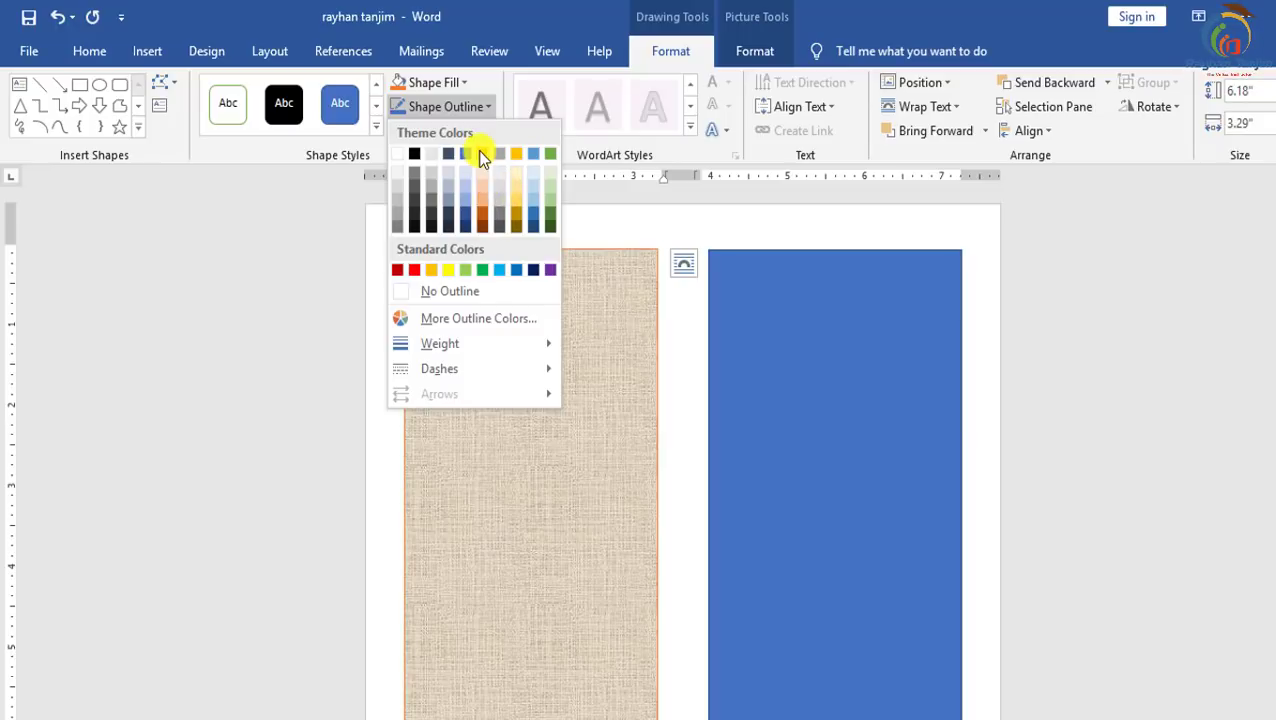
click(415, 270)
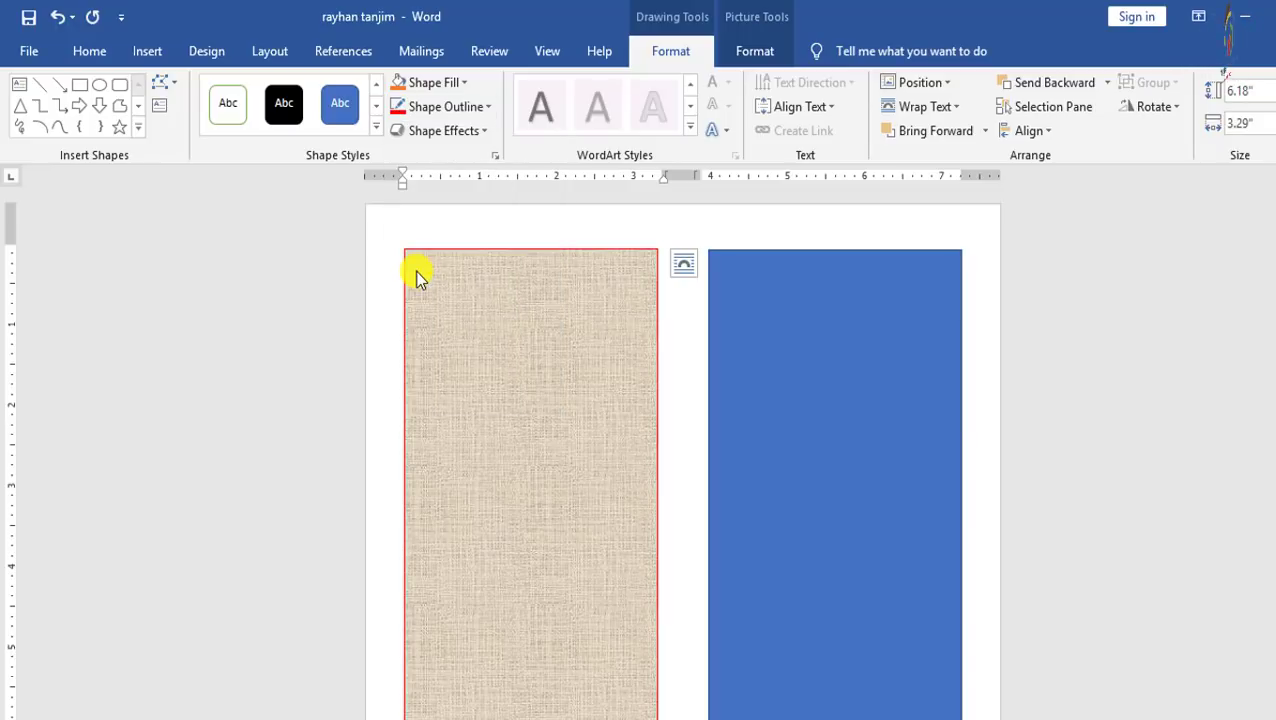
click(852, 452)
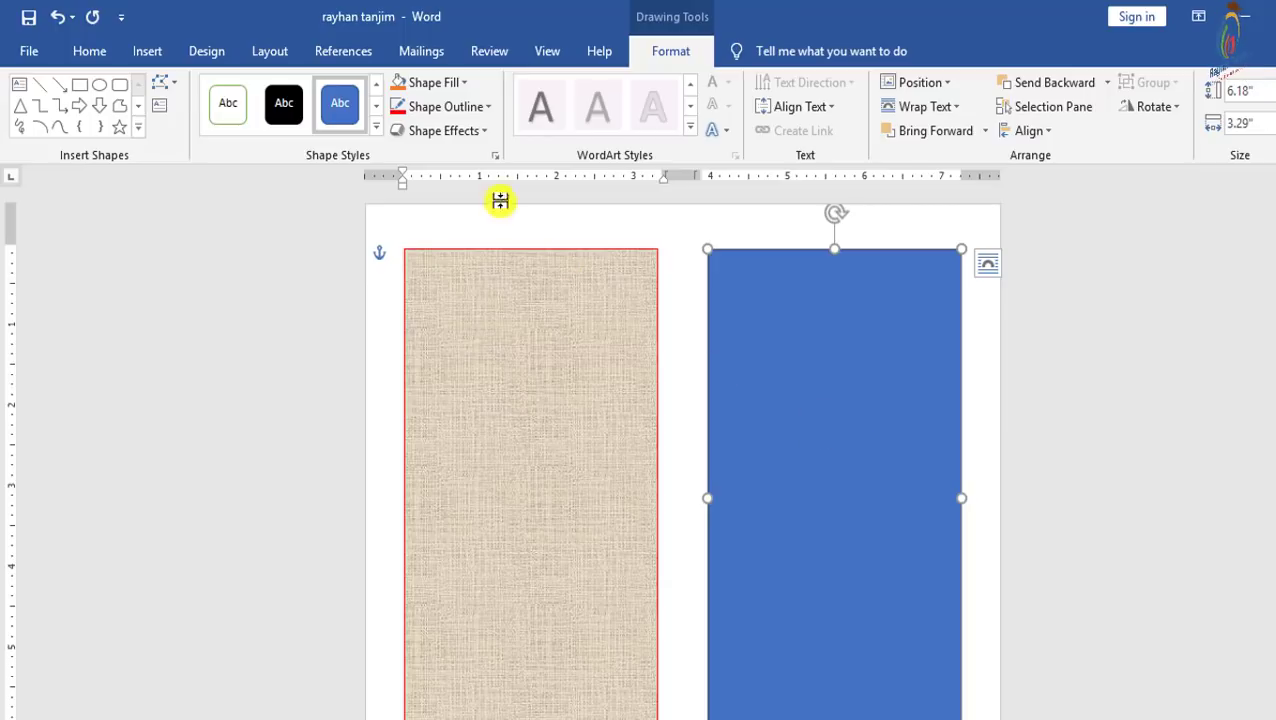
Apply the matching linen texture fill and red outline to the right panel.
click(461, 82)
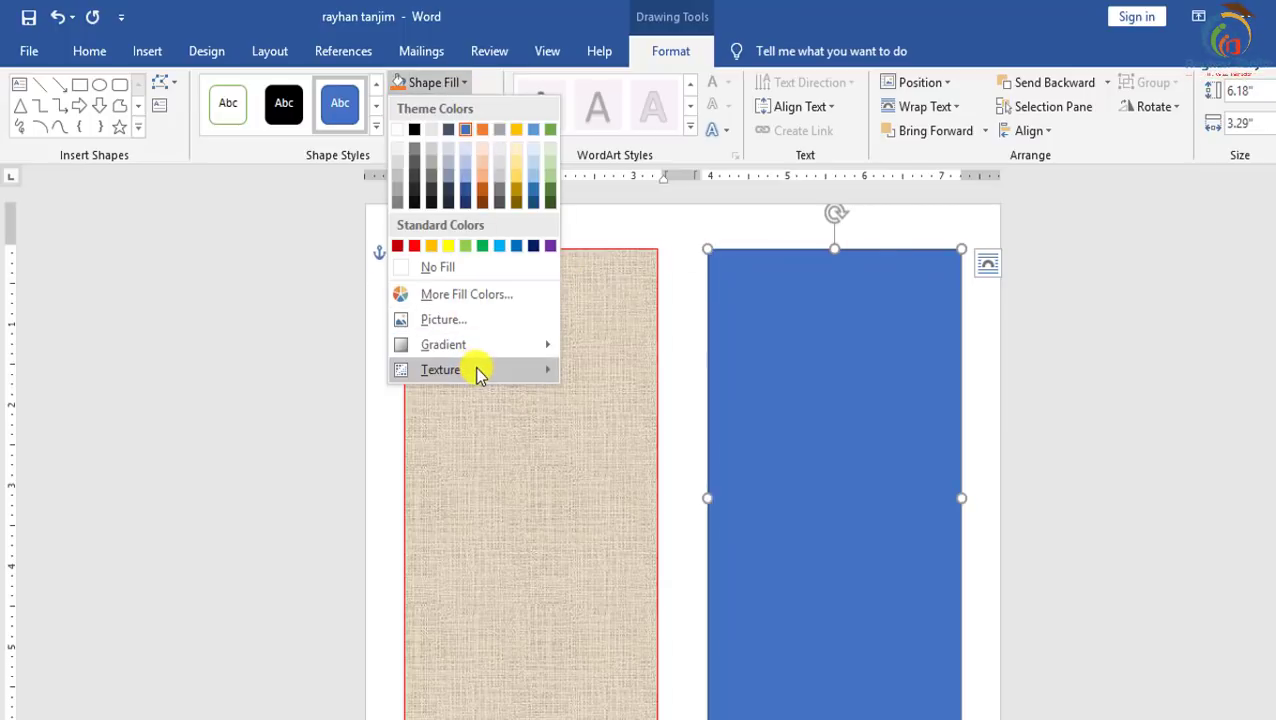
mouse_move(478, 370)
click(704, 228)
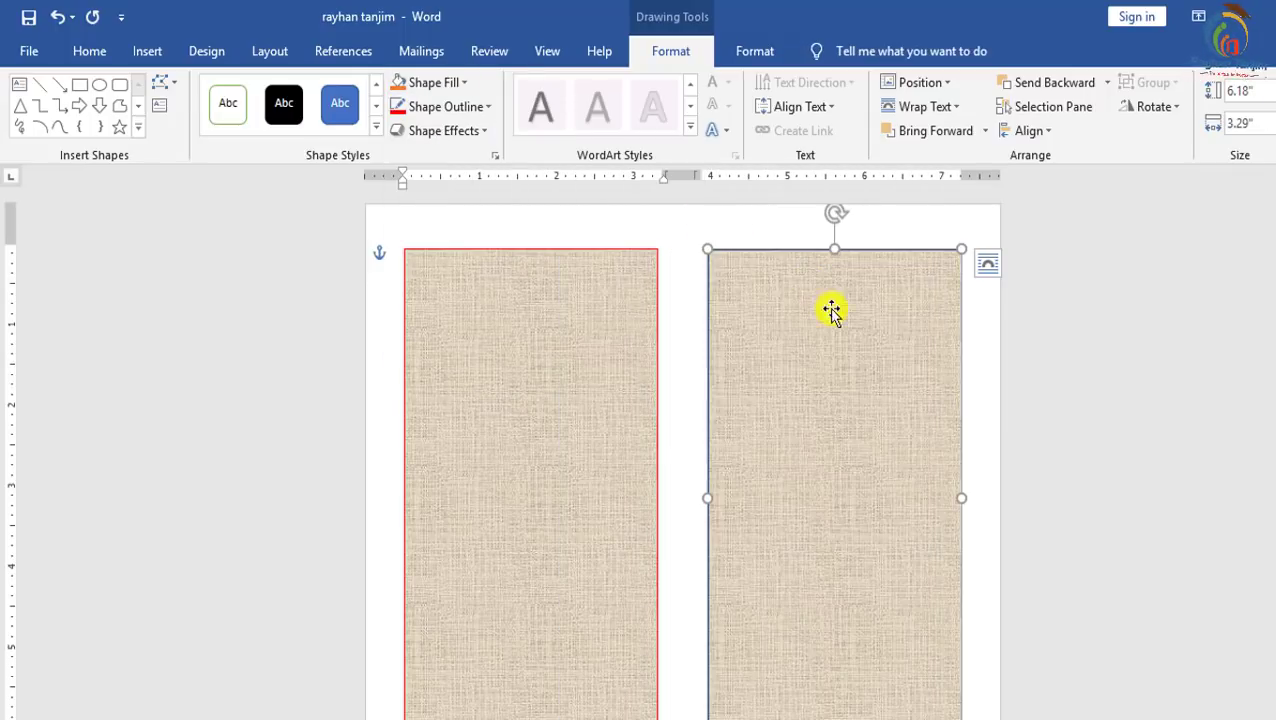
click(486, 111)
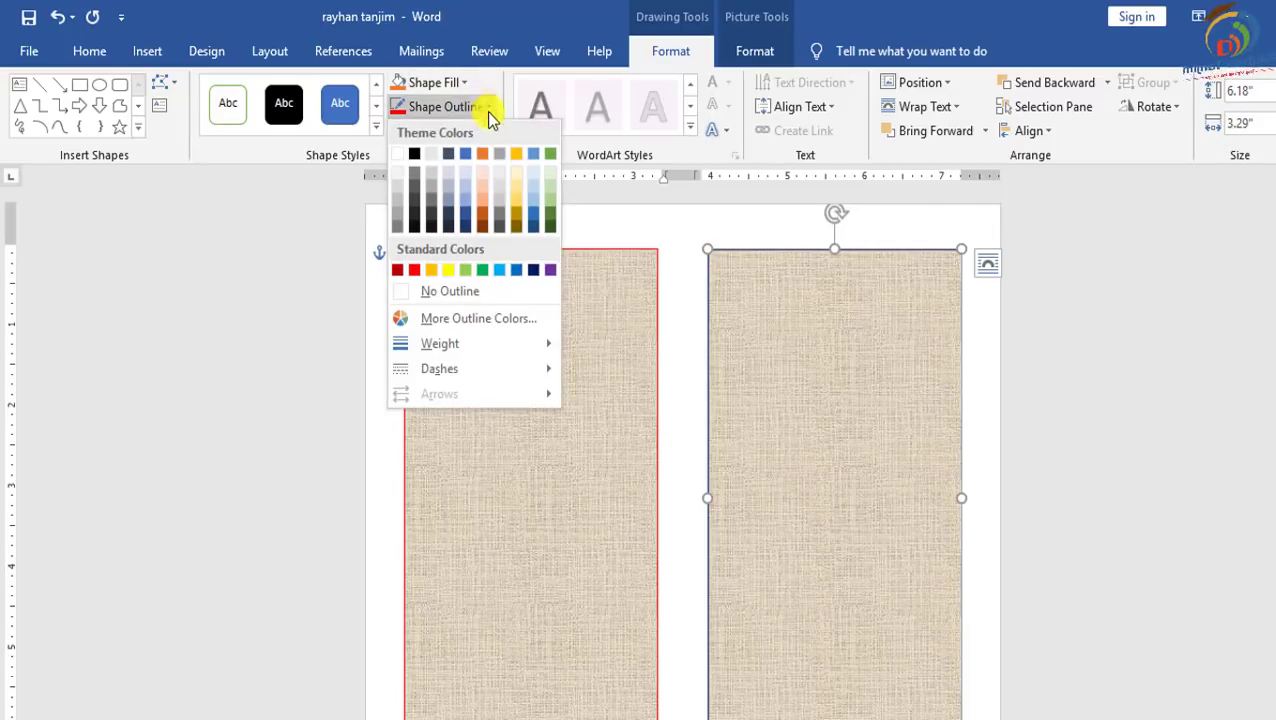
click(416, 270)
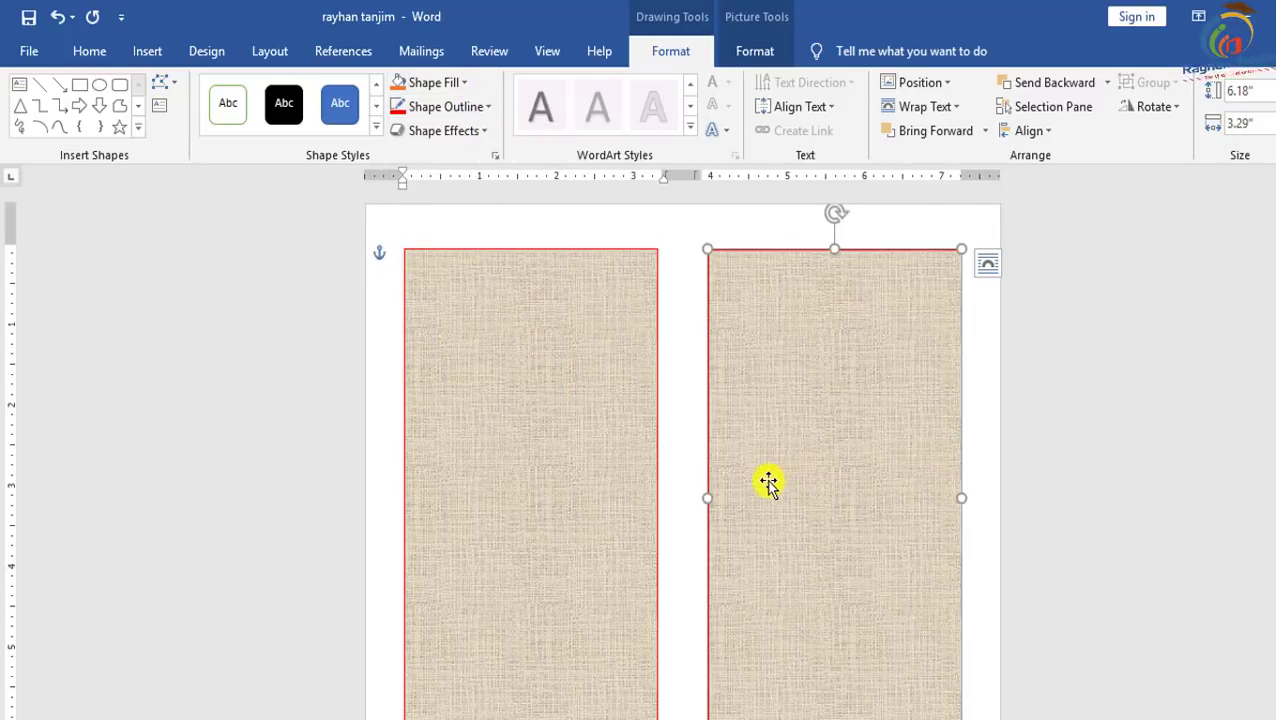
scroll(758, 478, down, 2)
scroll(913, 382, up, 1)
scroll(913, 382, up, 1)
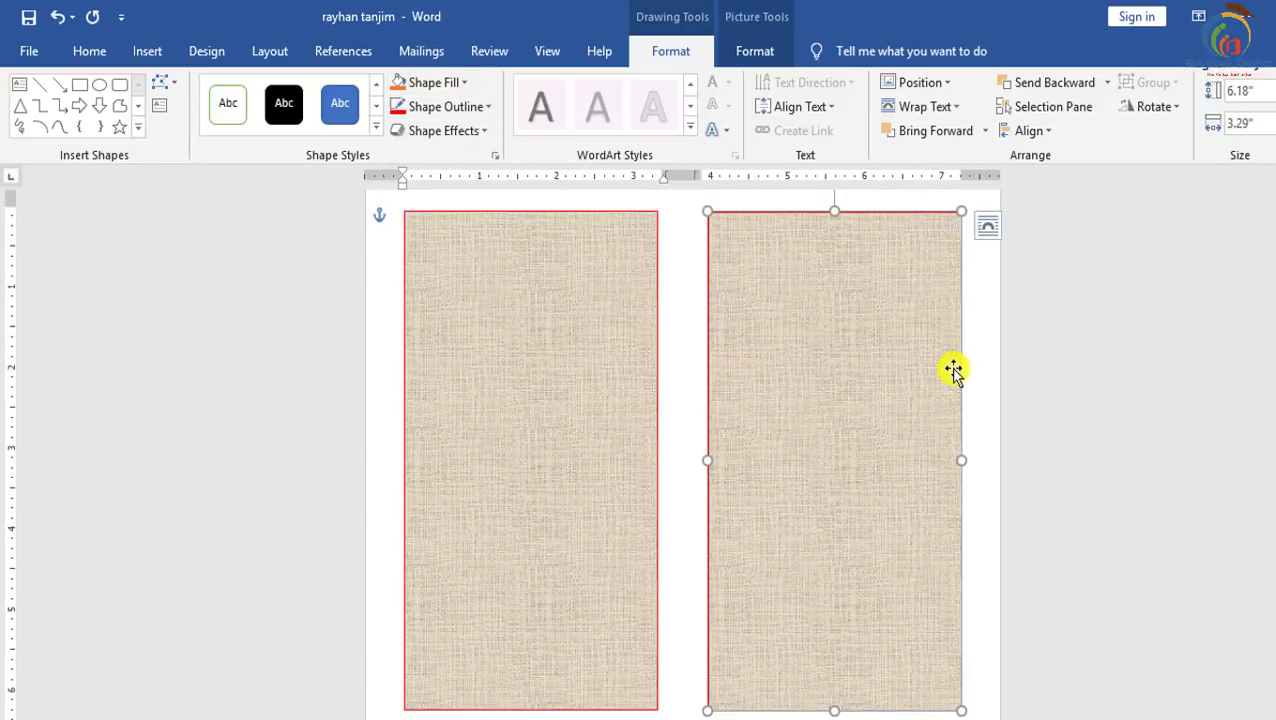
click(989, 348)
scroll(765, 461, up, 1)
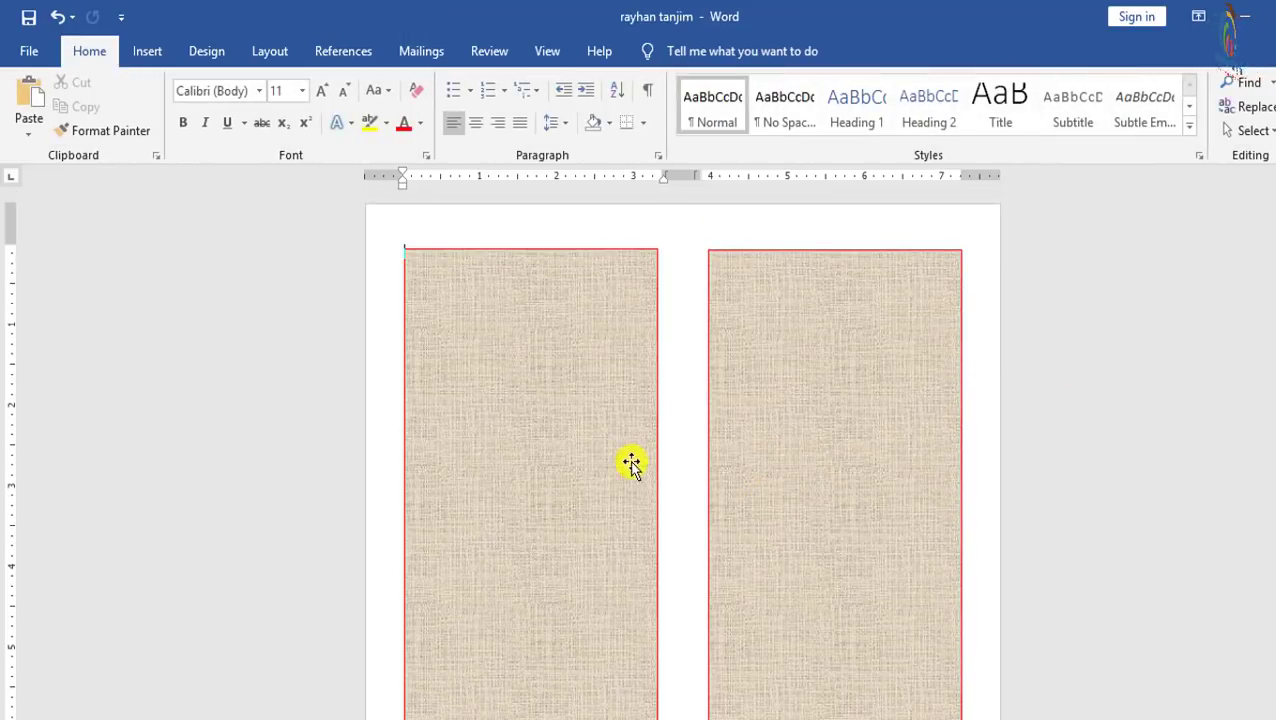
Draw a Diagonal Corners Snipped rectangle in the left panel and drag a copy into the right panel.
click(145, 54)
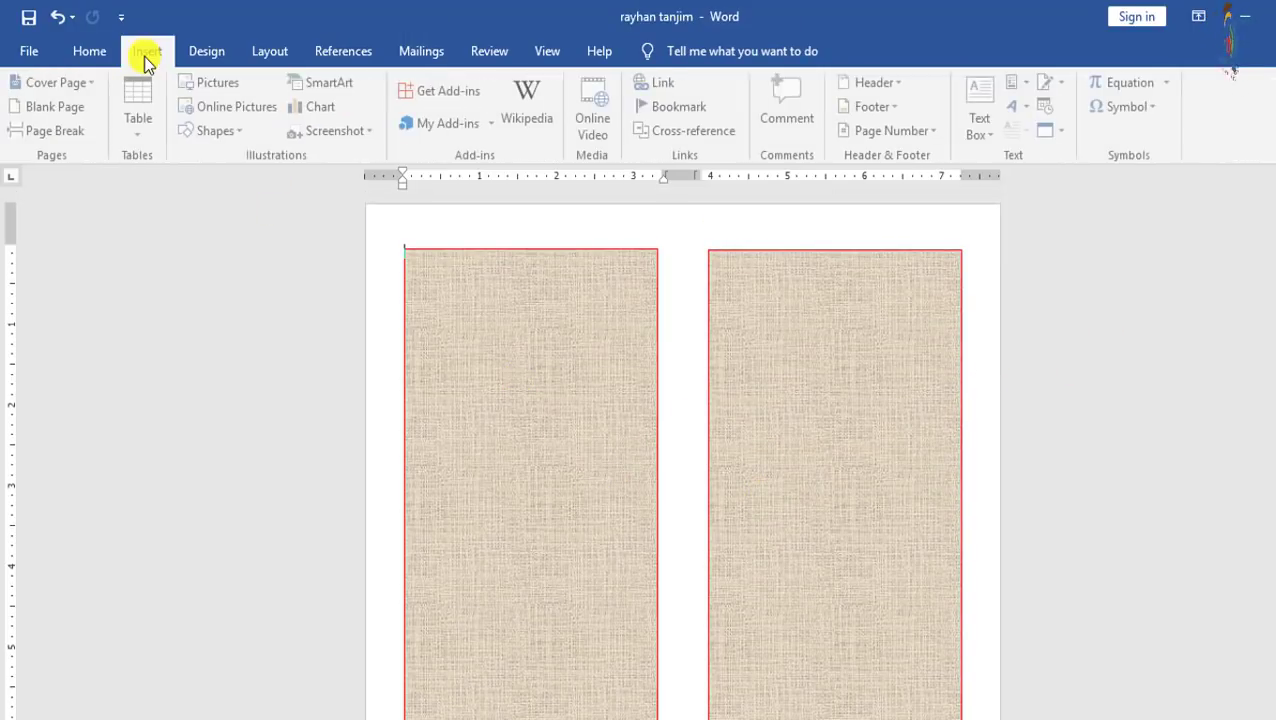
click(240, 130)
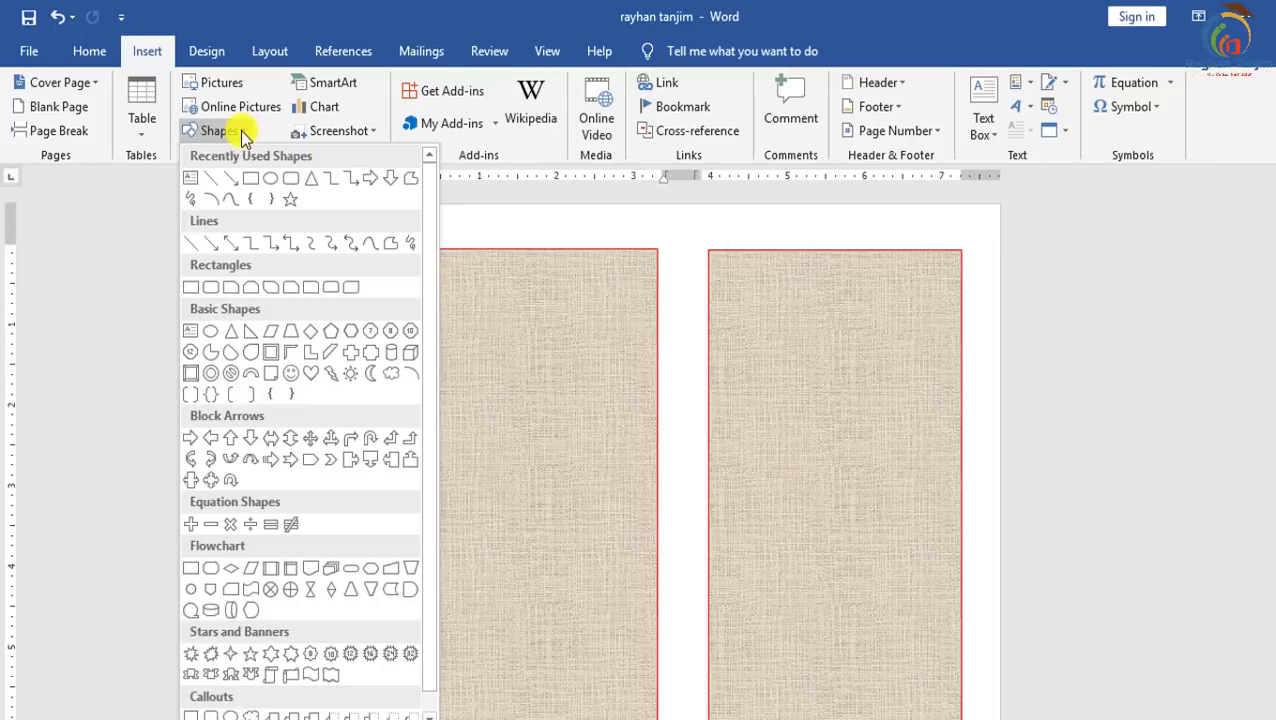
click(268, 290)
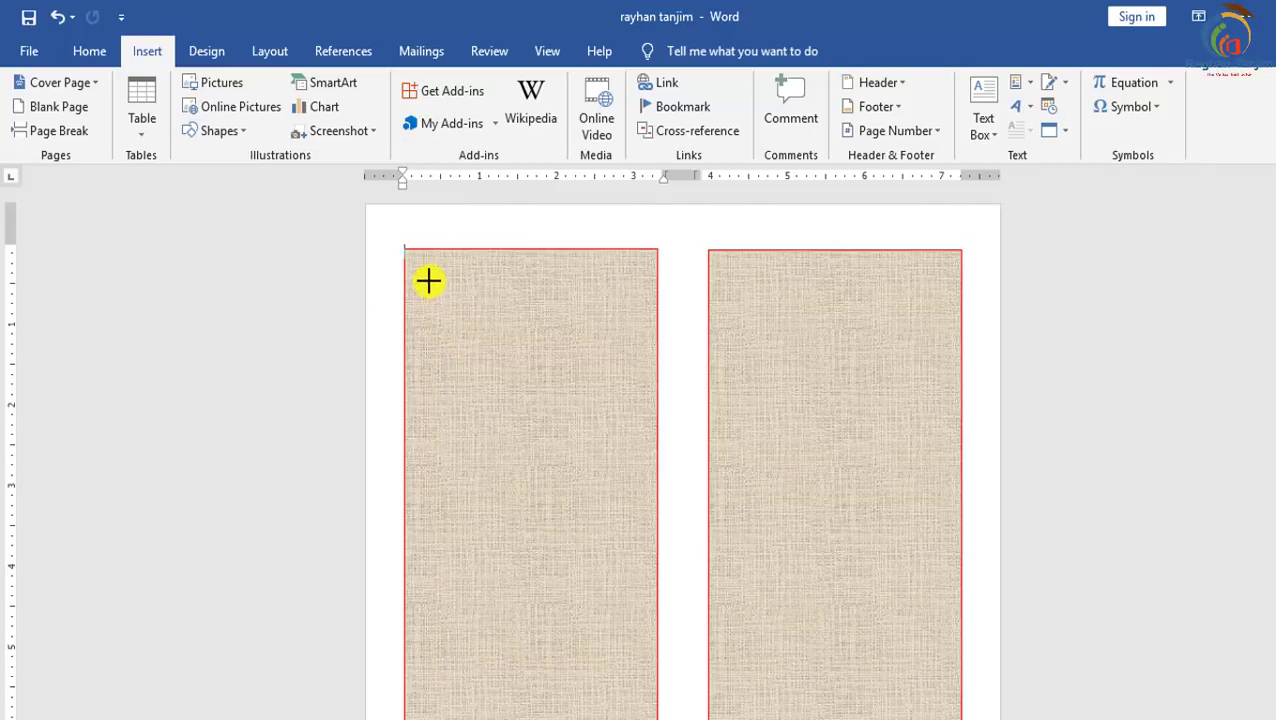
mouse_move(428, 281)
mouse_down()
mouse_move(624, 712)
mouse_move(617, 622)
mouse_move(629, 622)
mouse_up()
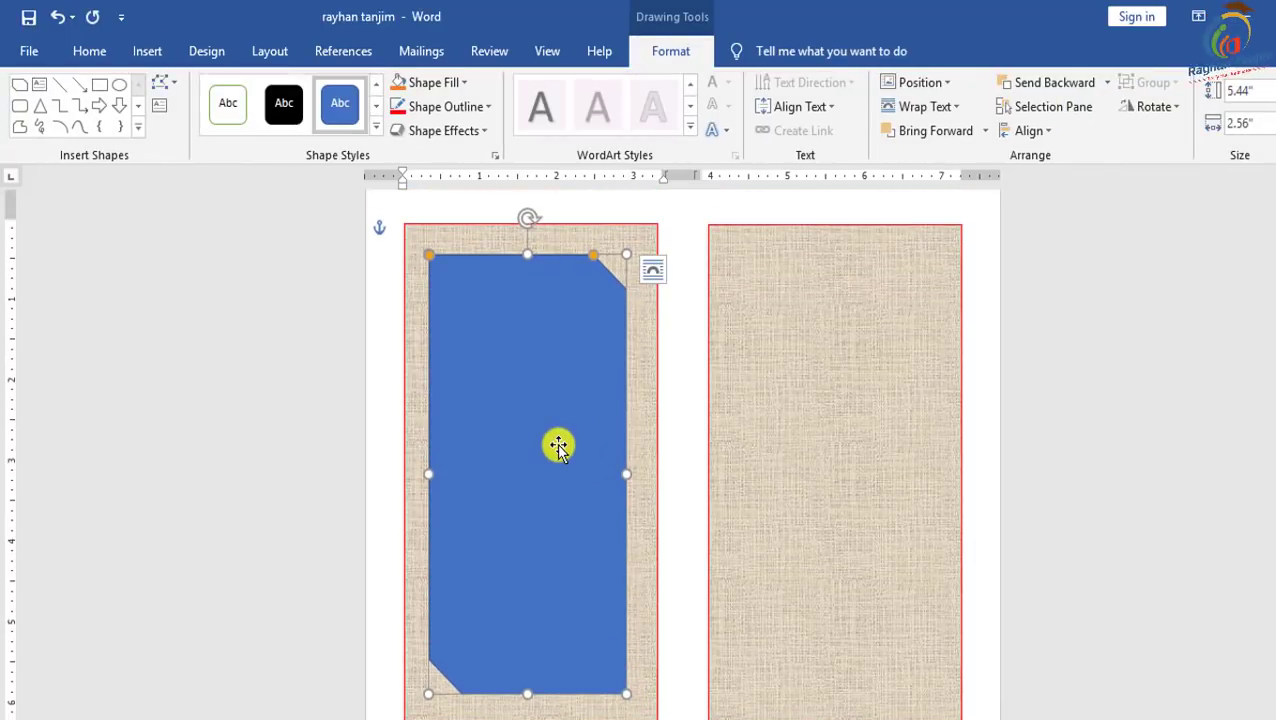
drag(558, 446, 705, 445)
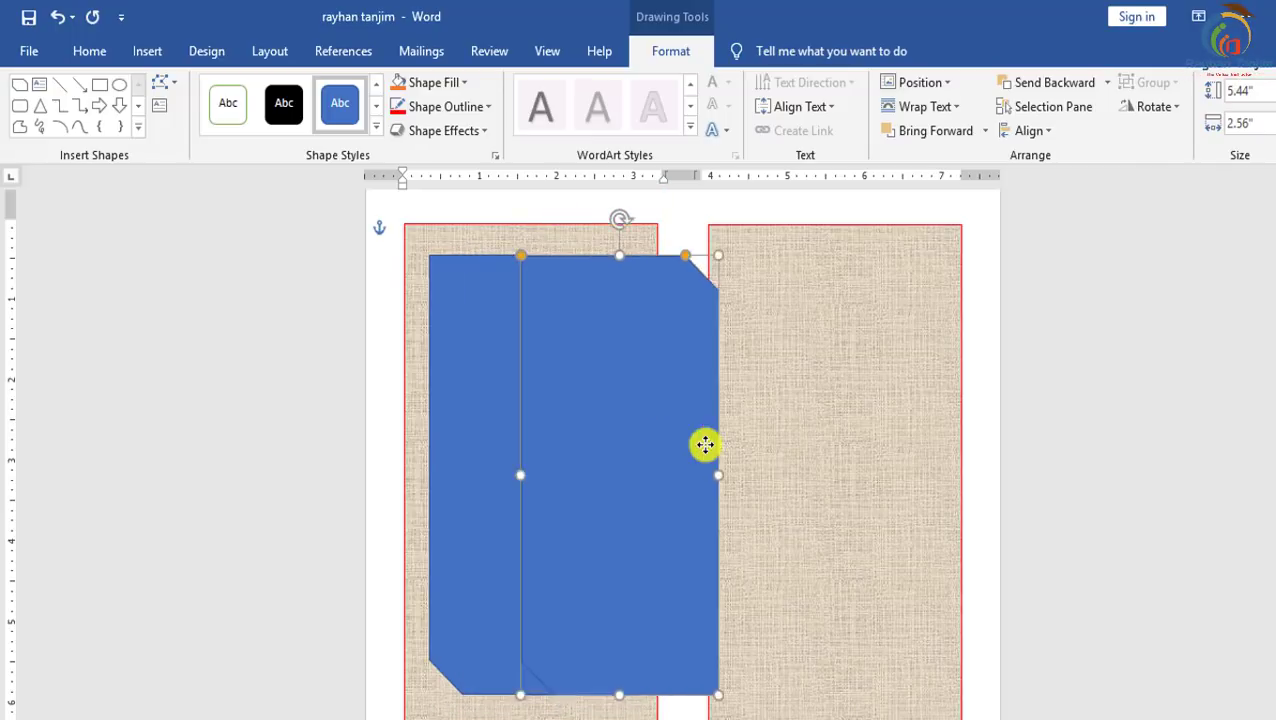
mouse_move(705, 445)
mouse_down()
mouse_move(860, 449)
mouse_move(850, 439)
mouse_up()
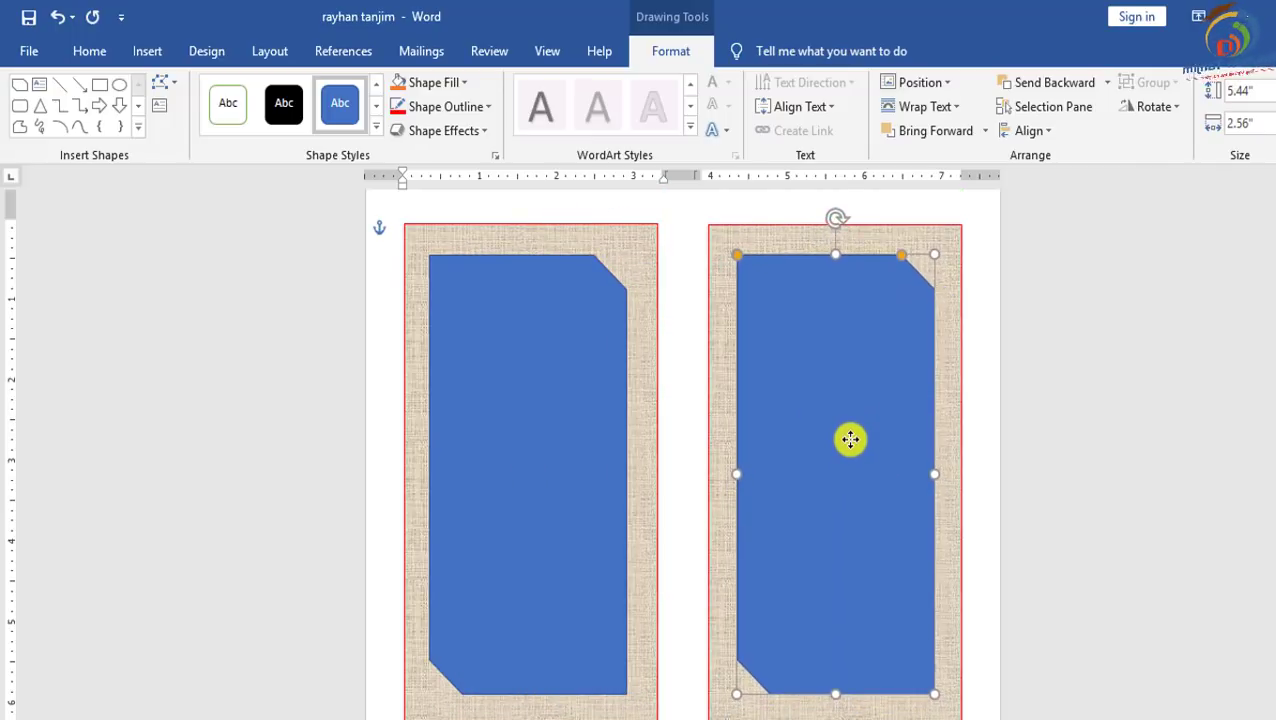
Align the right snipped rectangle level with the left one, nudging it with the arrow keys.
click(1011, 387)
click(871, 445)
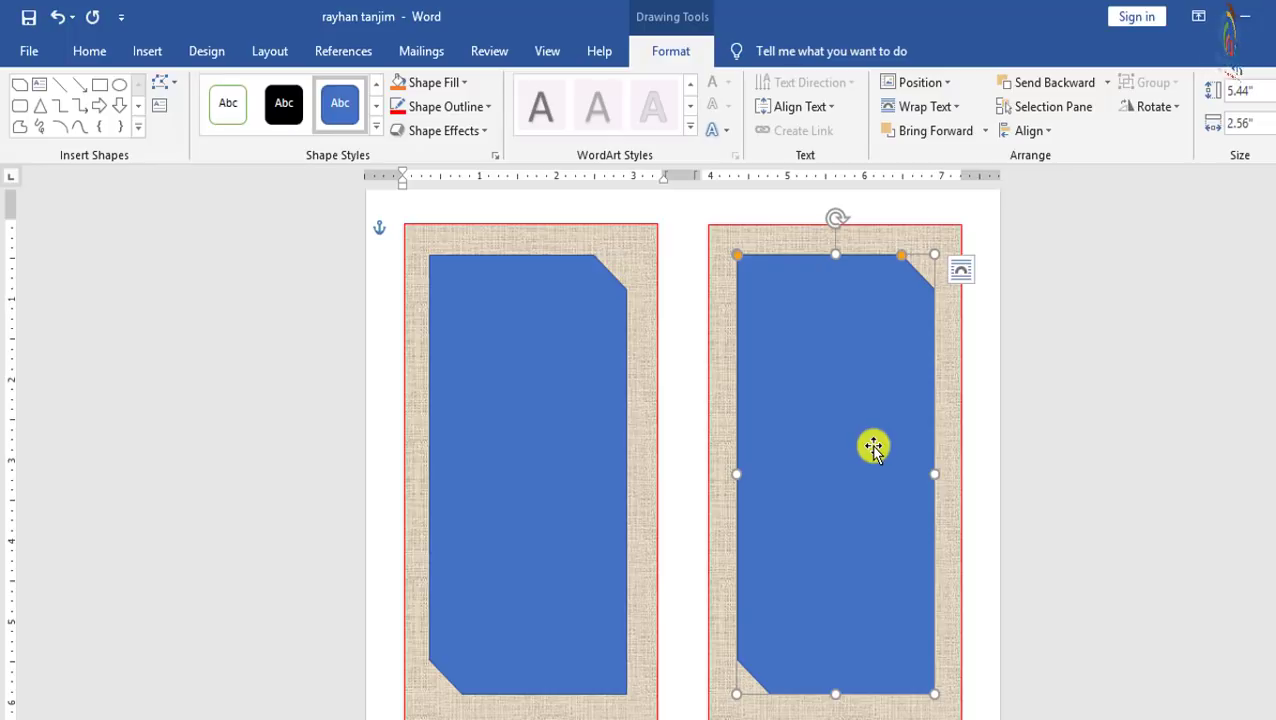
drag(8, 218, 8, 218)
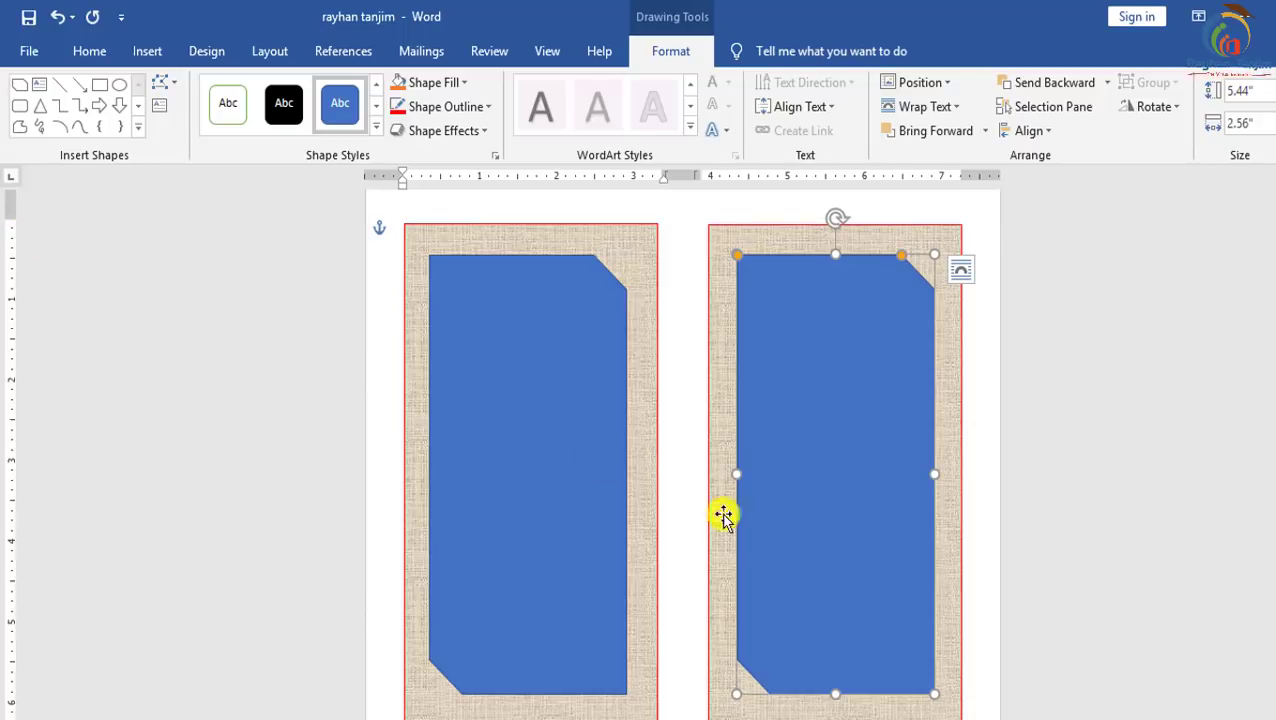
click(538, 532)
click(856, 468)
drag(856, 470, 649, 471)
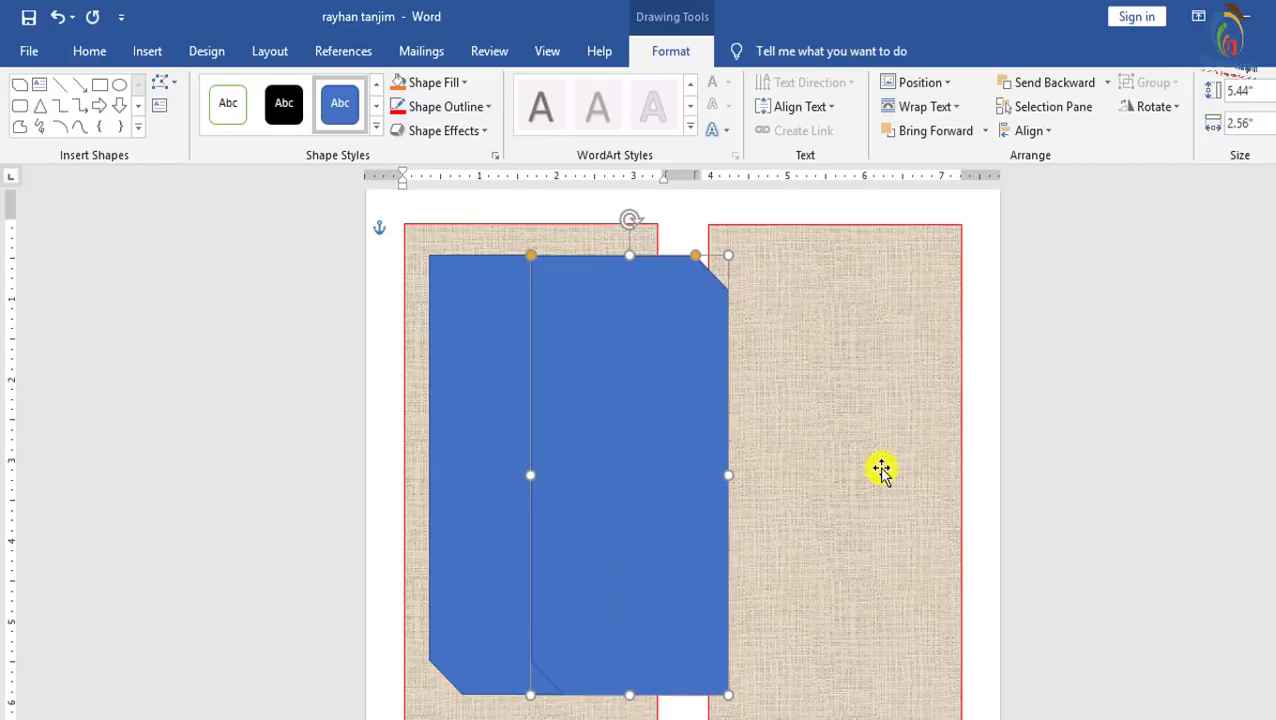
key(Right)
key(Right)
key(Right)
key(Right)
key(Right)
key(Right)
key(Right)
key(Right)
key(Right)
key(Right)
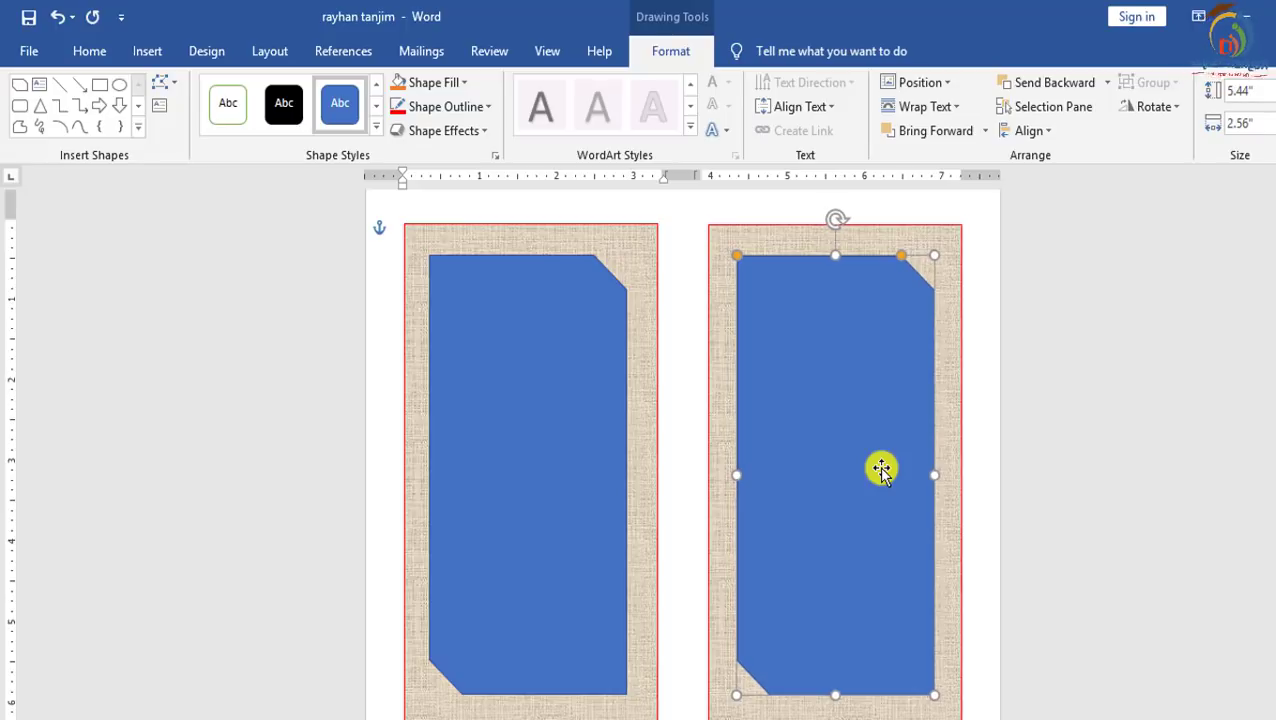
key(Right)
key(Right)
key(Right)
key(Left)
key(Left)
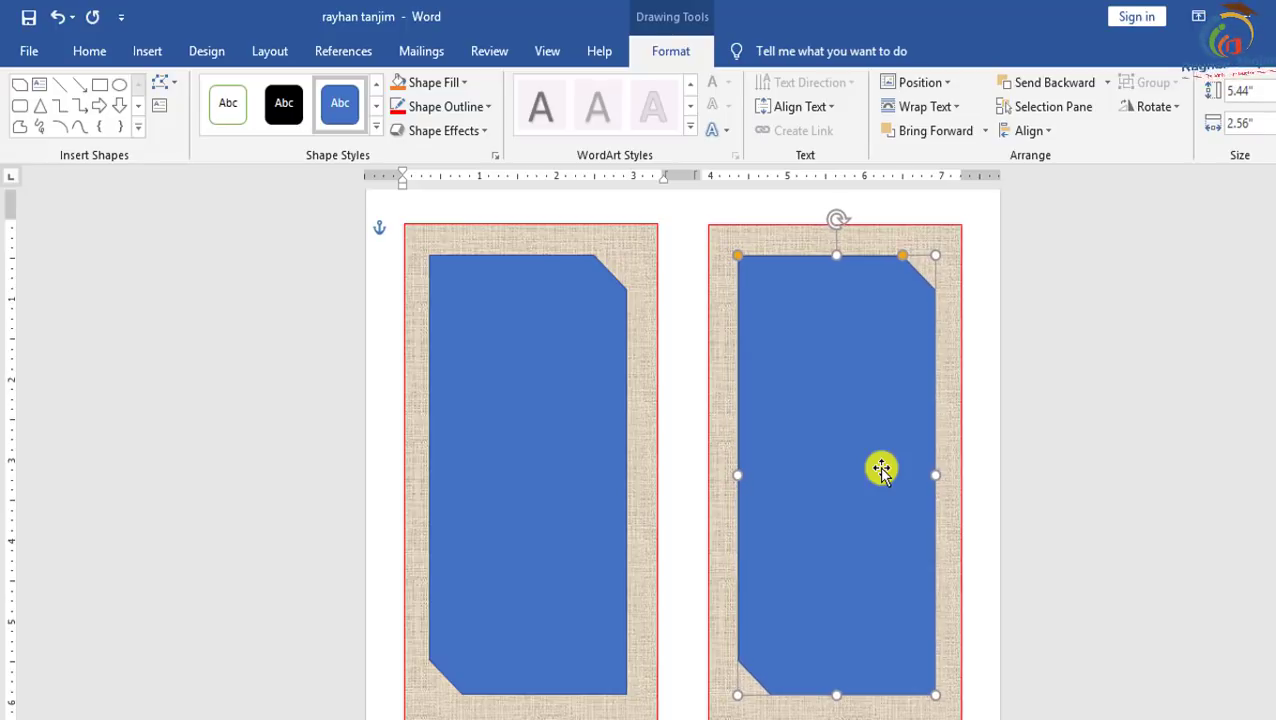
key(Left)
key(Right)
key(Left)
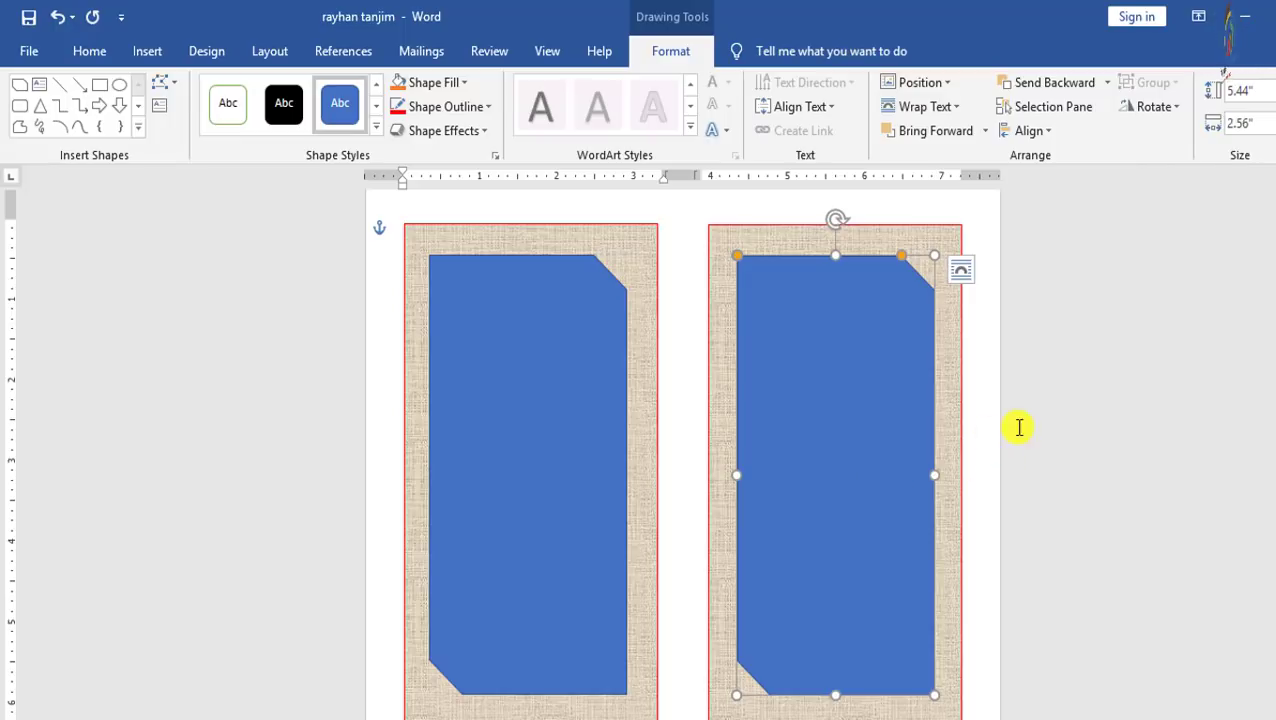
Give the left snipped rectangle a red outline and a light gold fill.
click(769, 199)
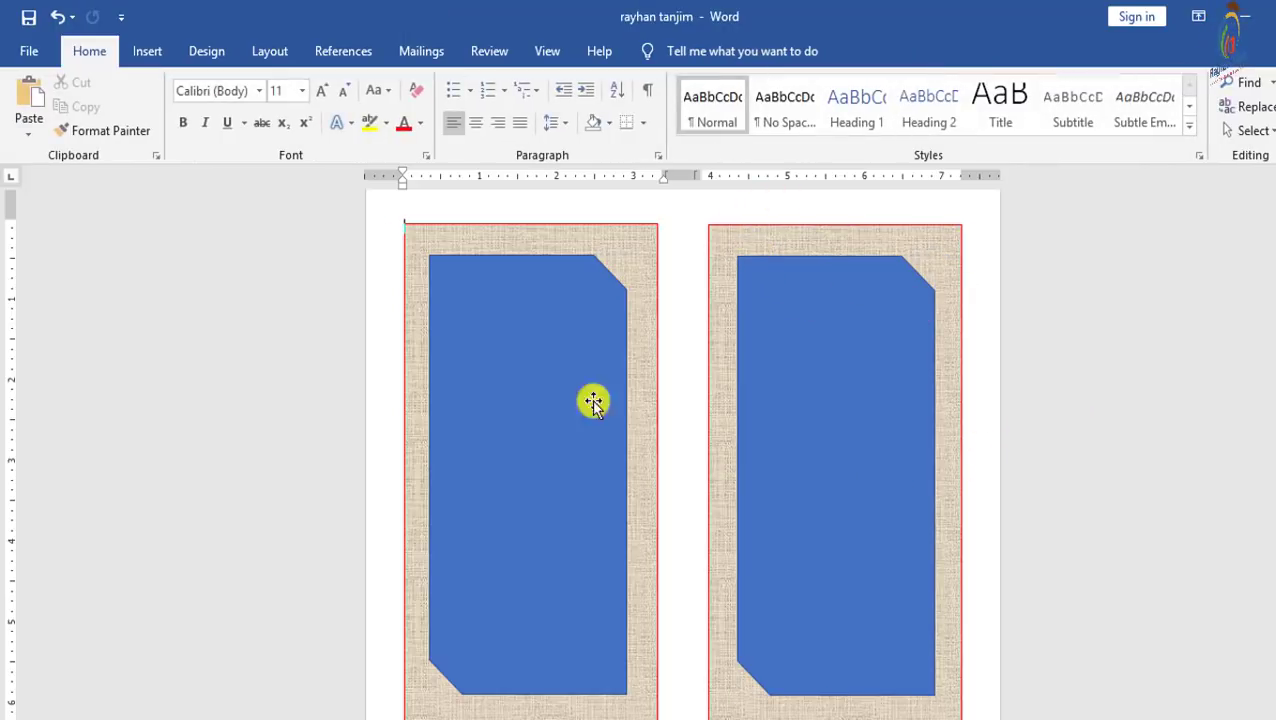
click(501, 413)
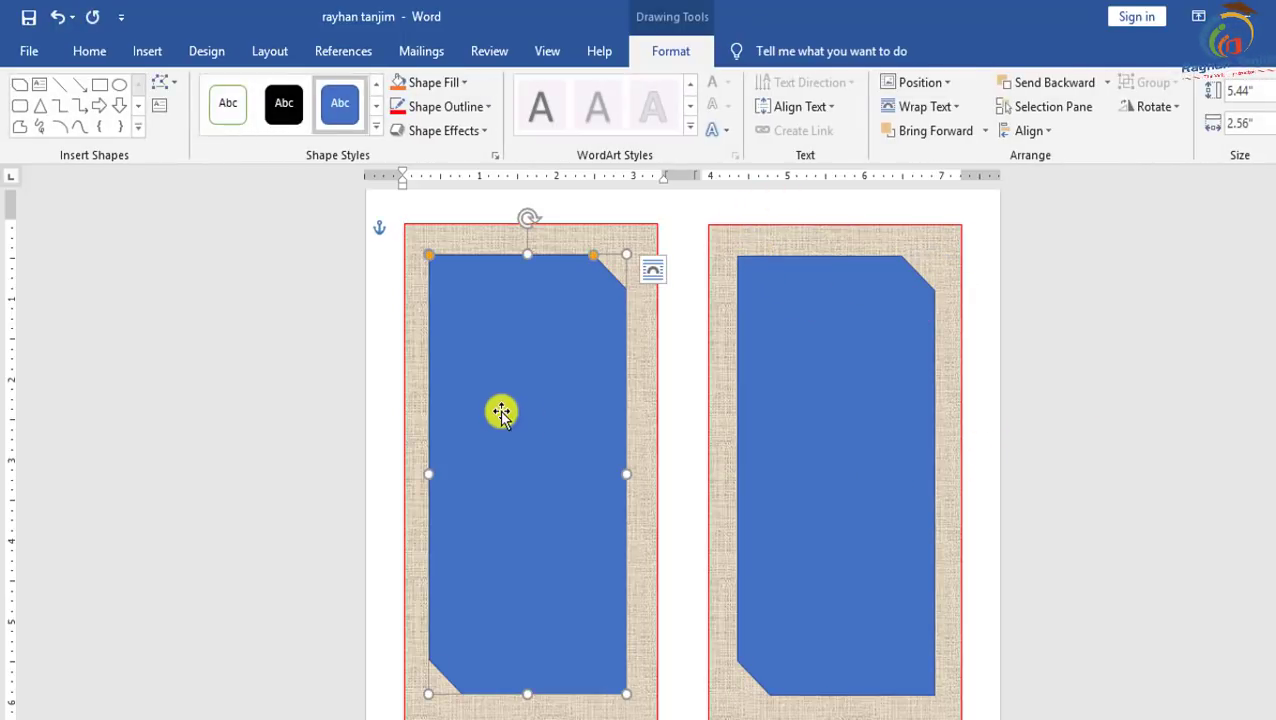
click(488, 106)
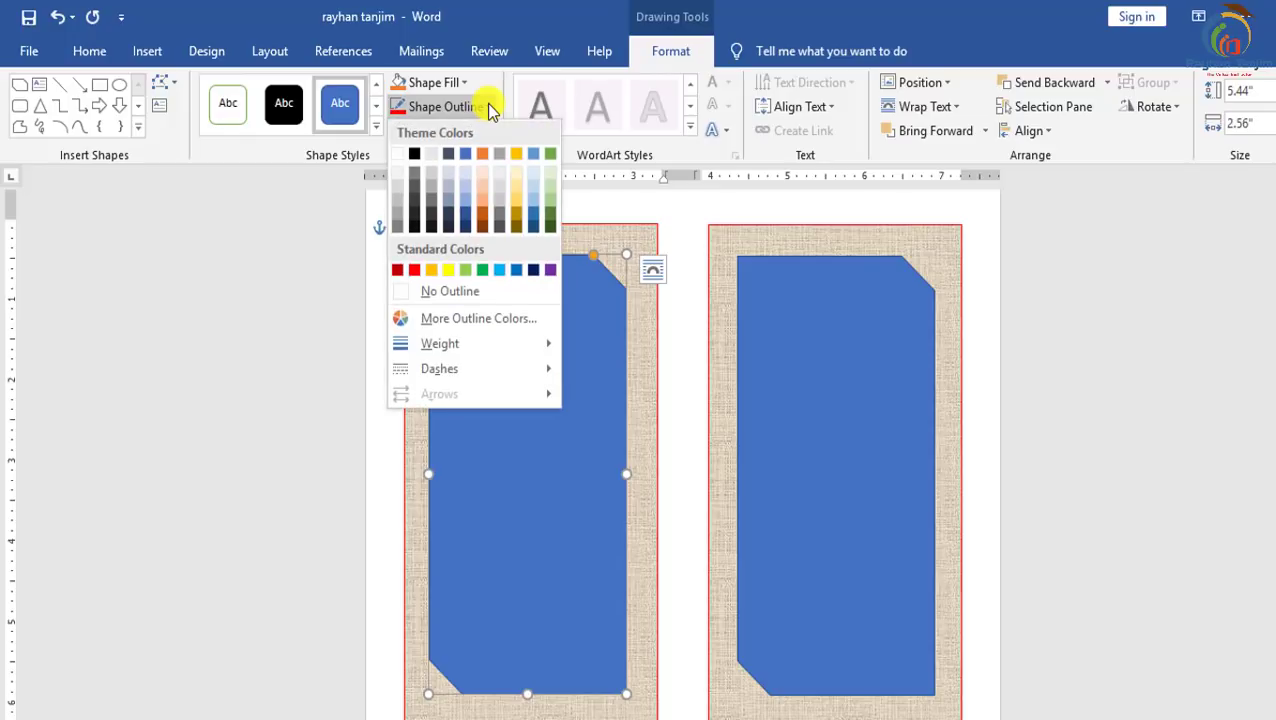
click(461, 295)
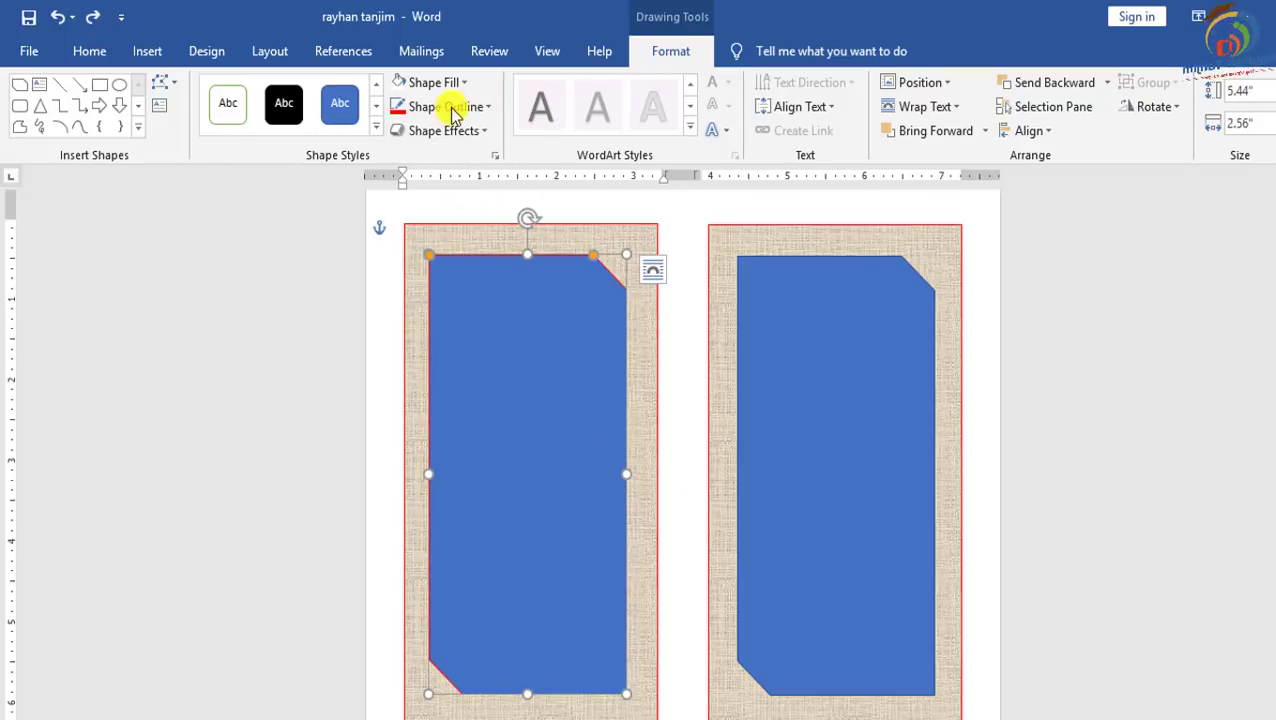
click(485, 108)
click(466, 84)
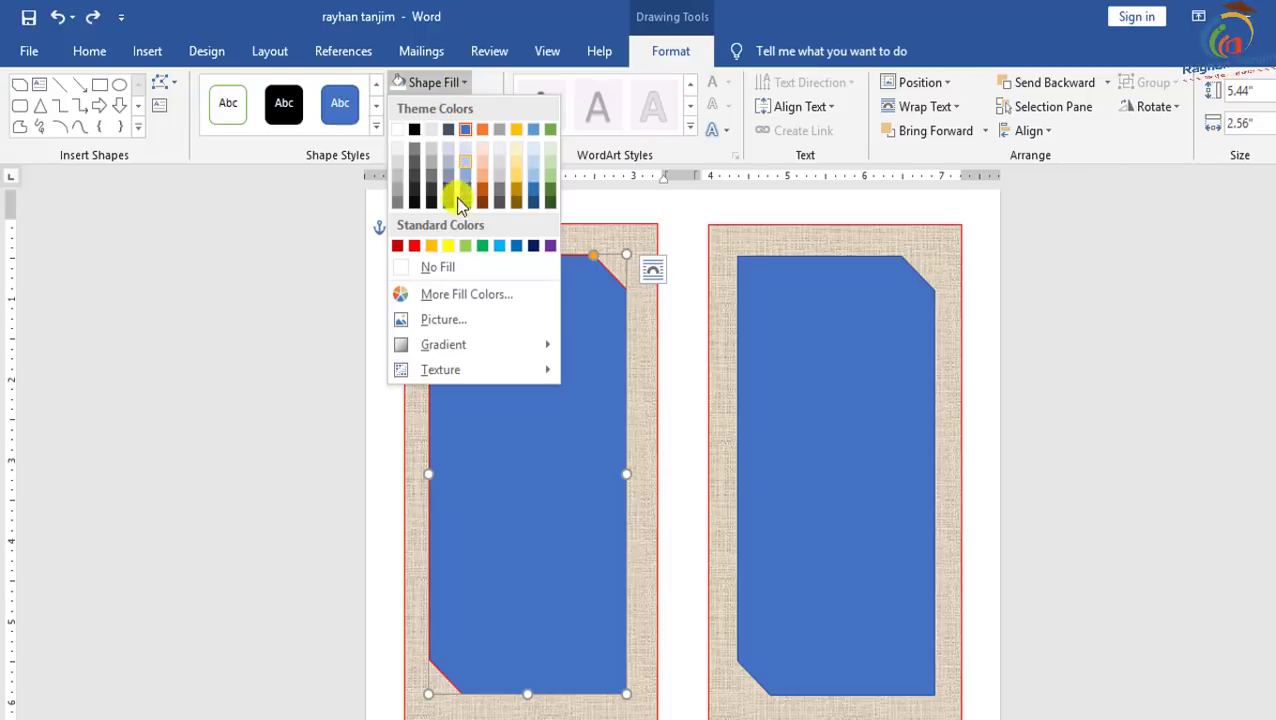
click(520, 180)
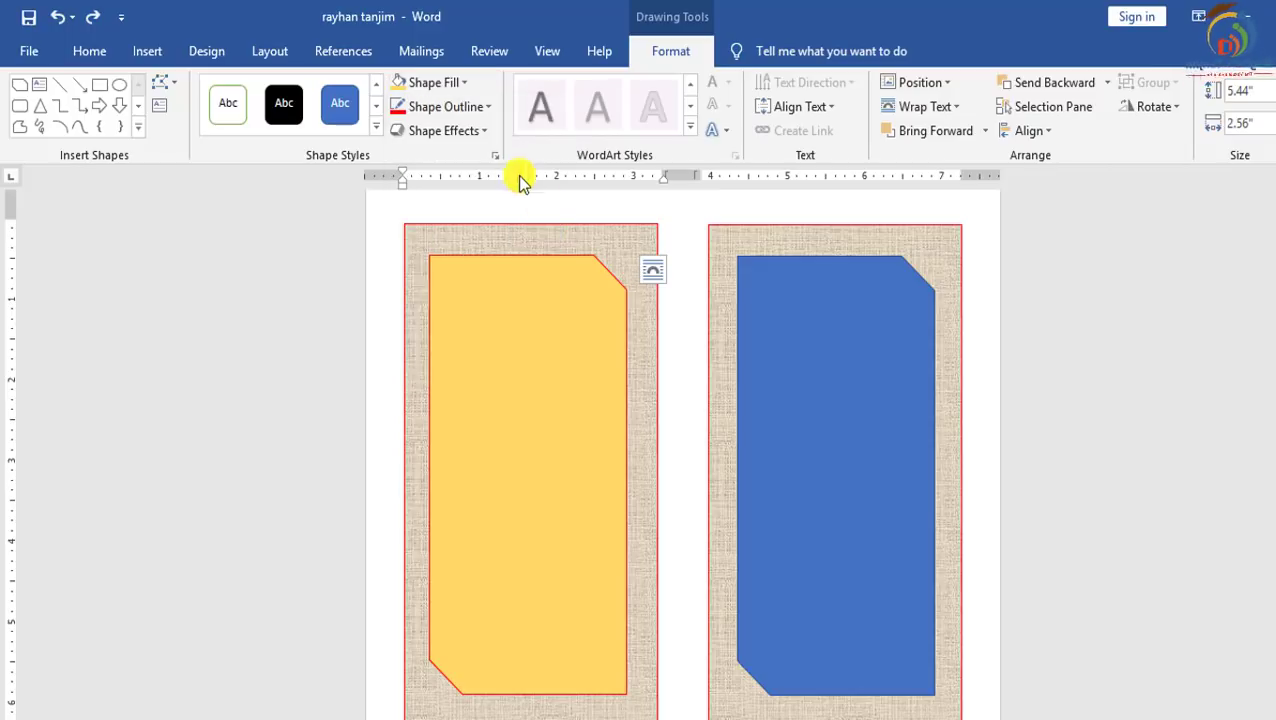
Fill the right snipped rectangle with the same light gold.
click(846, 396)
click(463, 84)
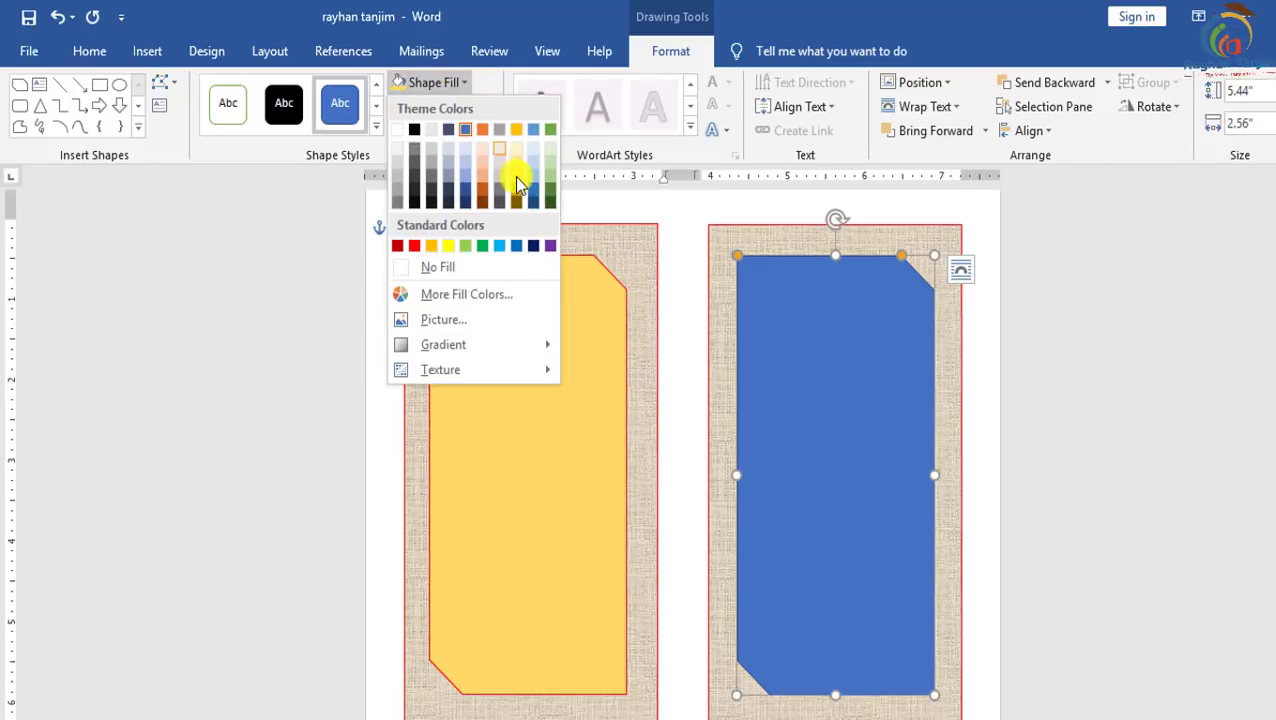
click(515, 178)
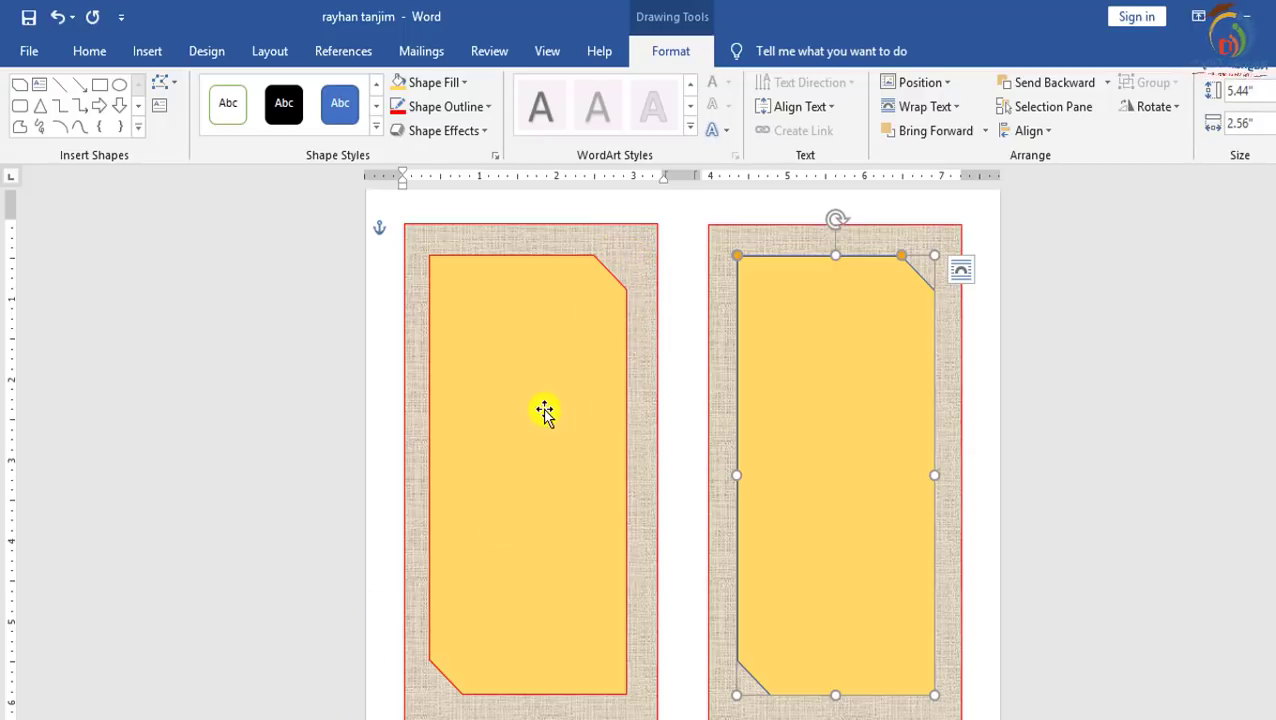
Insert the Floral-PNG-Image picture from the Desktop.
click(140, 45)
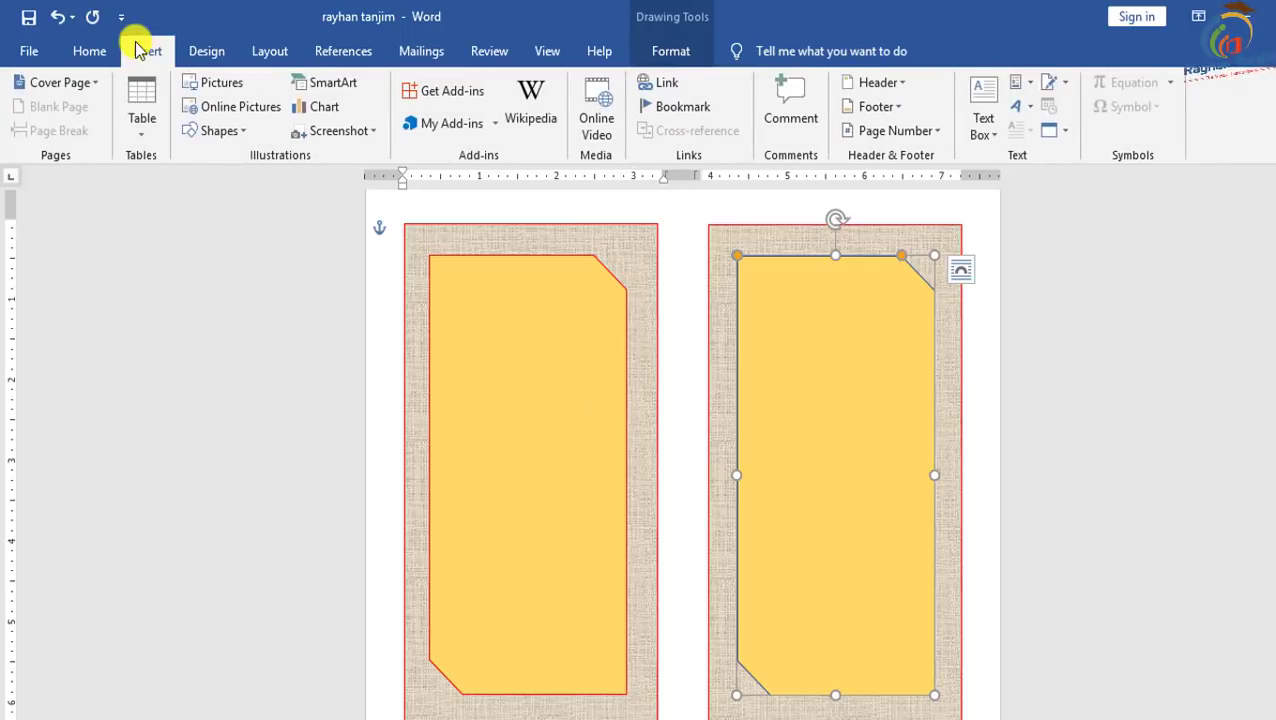
click(212, 84)
click(85, 115)
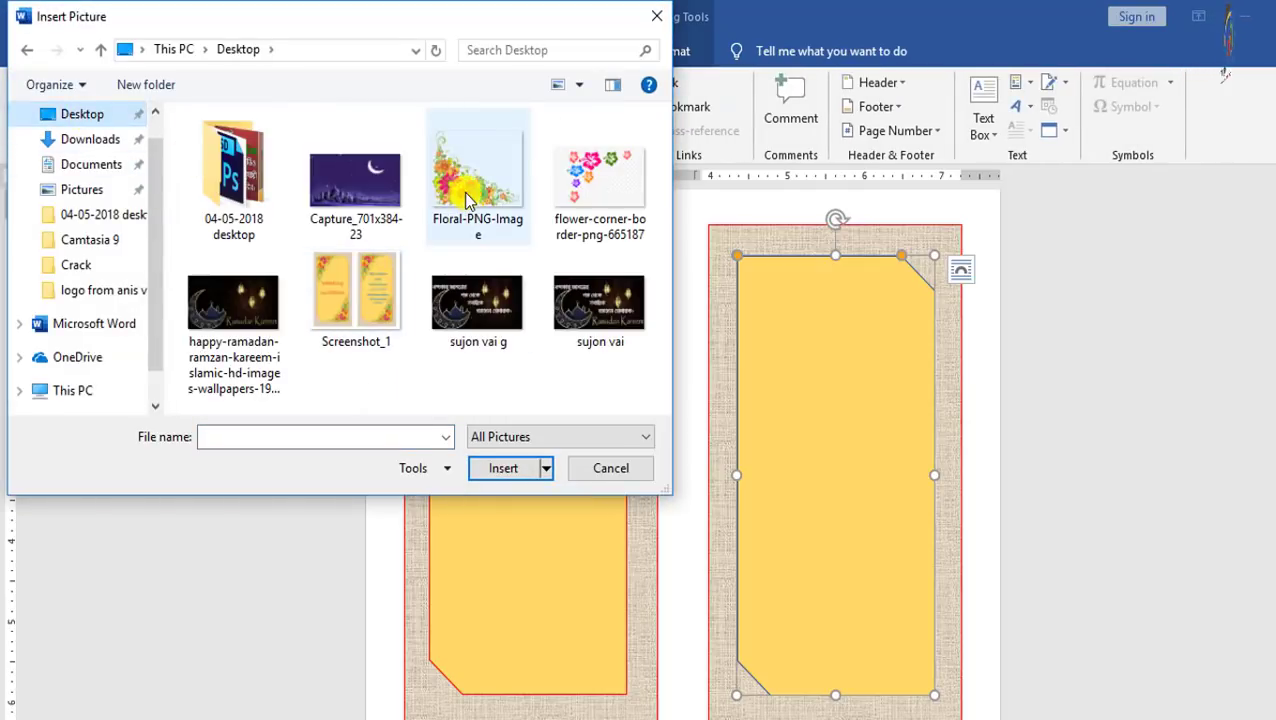
double_click(470, 200)
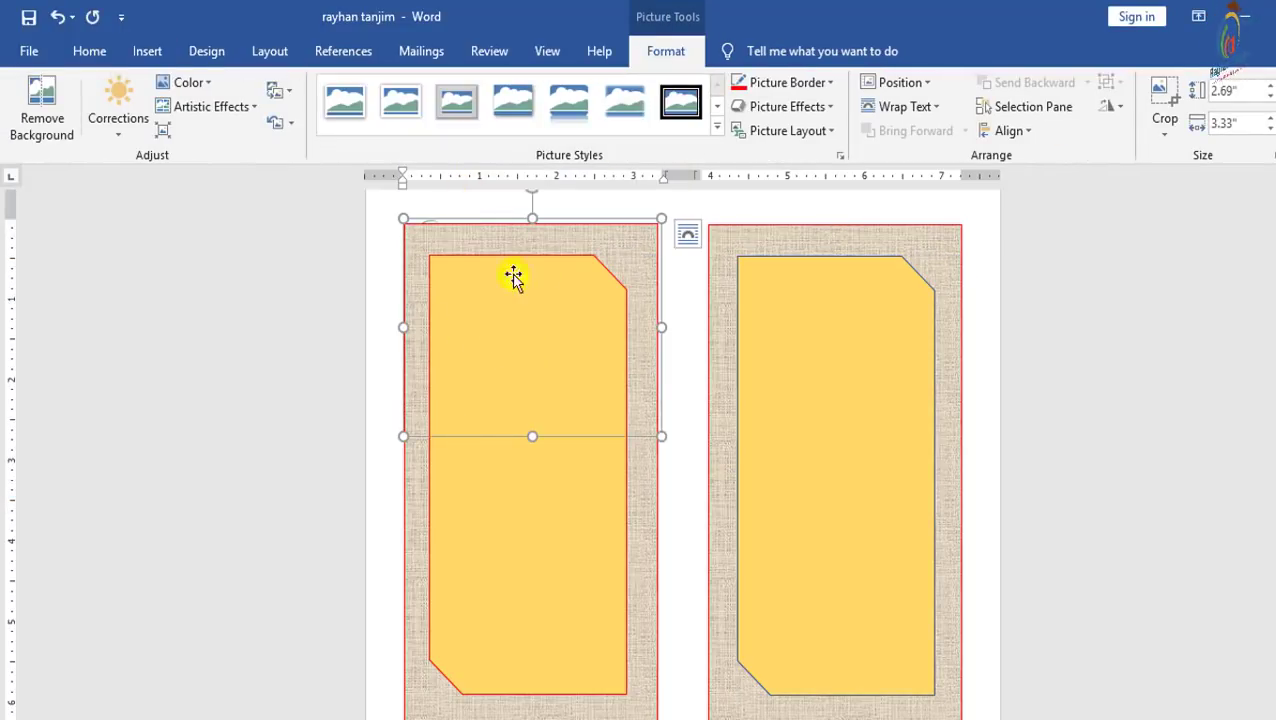
Set the picture to In Front of Text and position it over the left card's top-left corner.
click(922, 110)
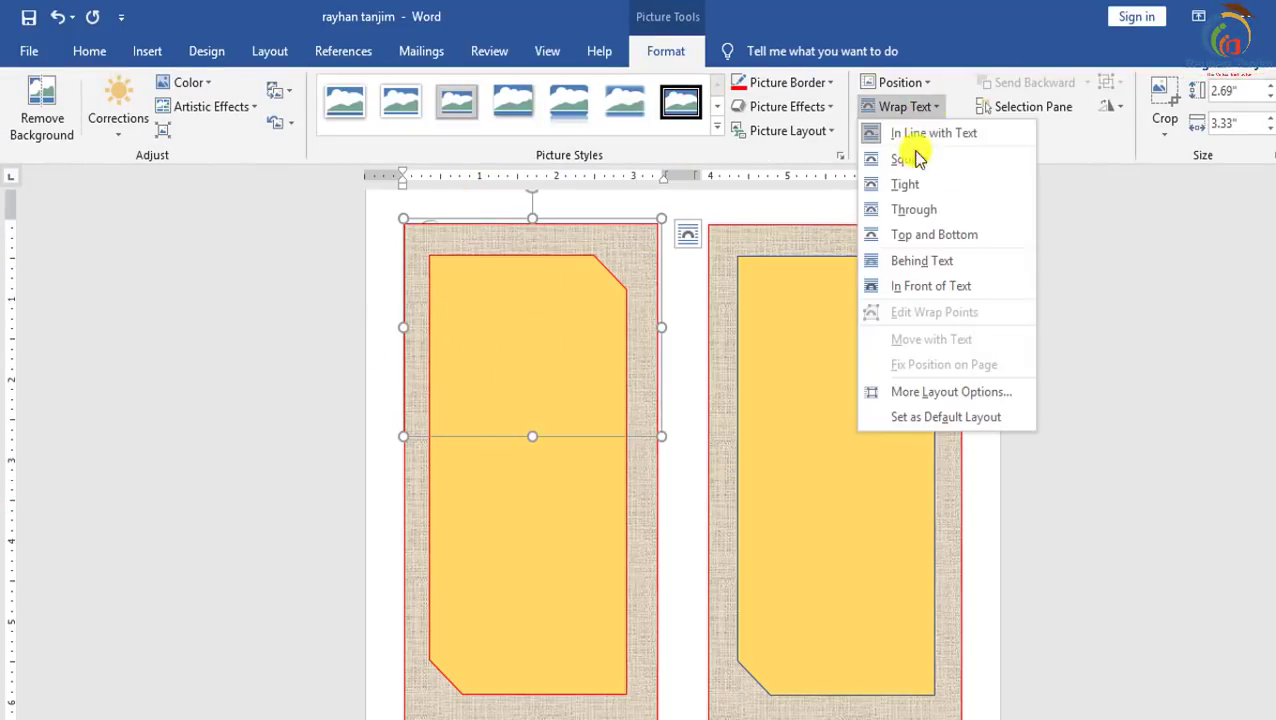
click(908, 286)
mouse_move(466, 382)
mouse_down()
mouse_move(489, 384)
mouse_move(465, 378)
mouse_up()
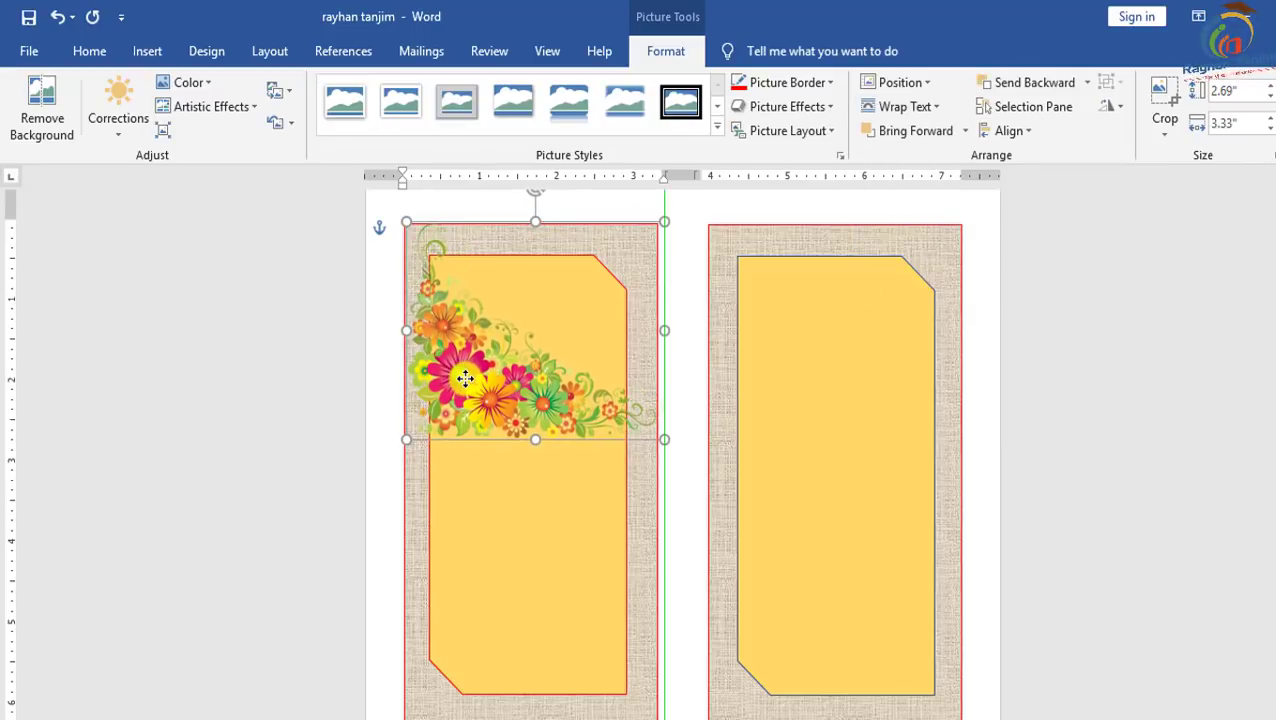
drag(468, 383, 470, 387)
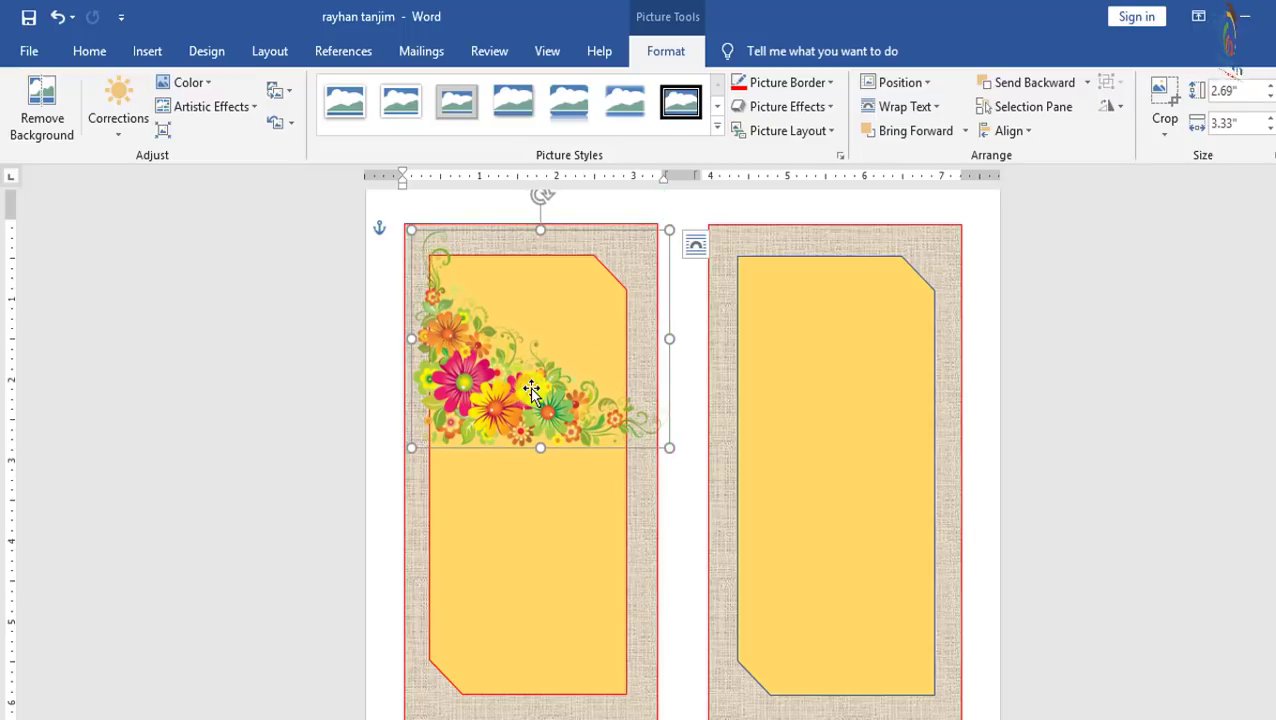
key(alt+Tab)
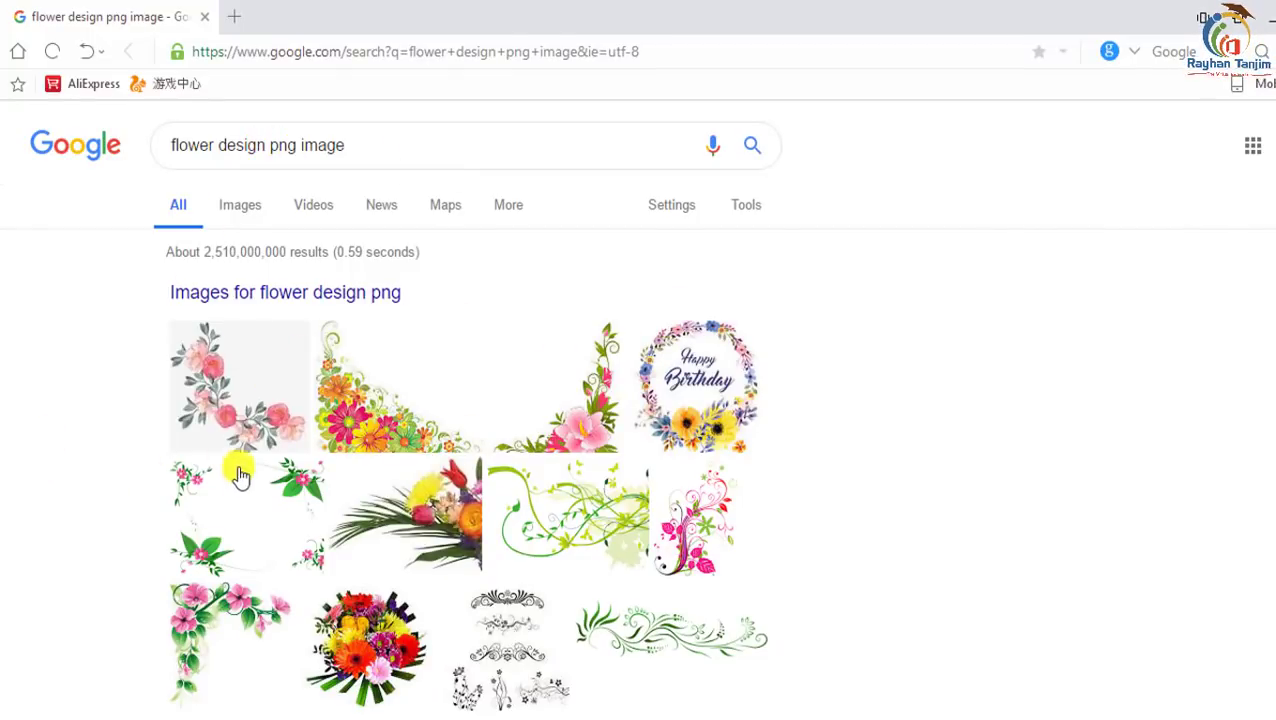
mouse_move(563, 719)
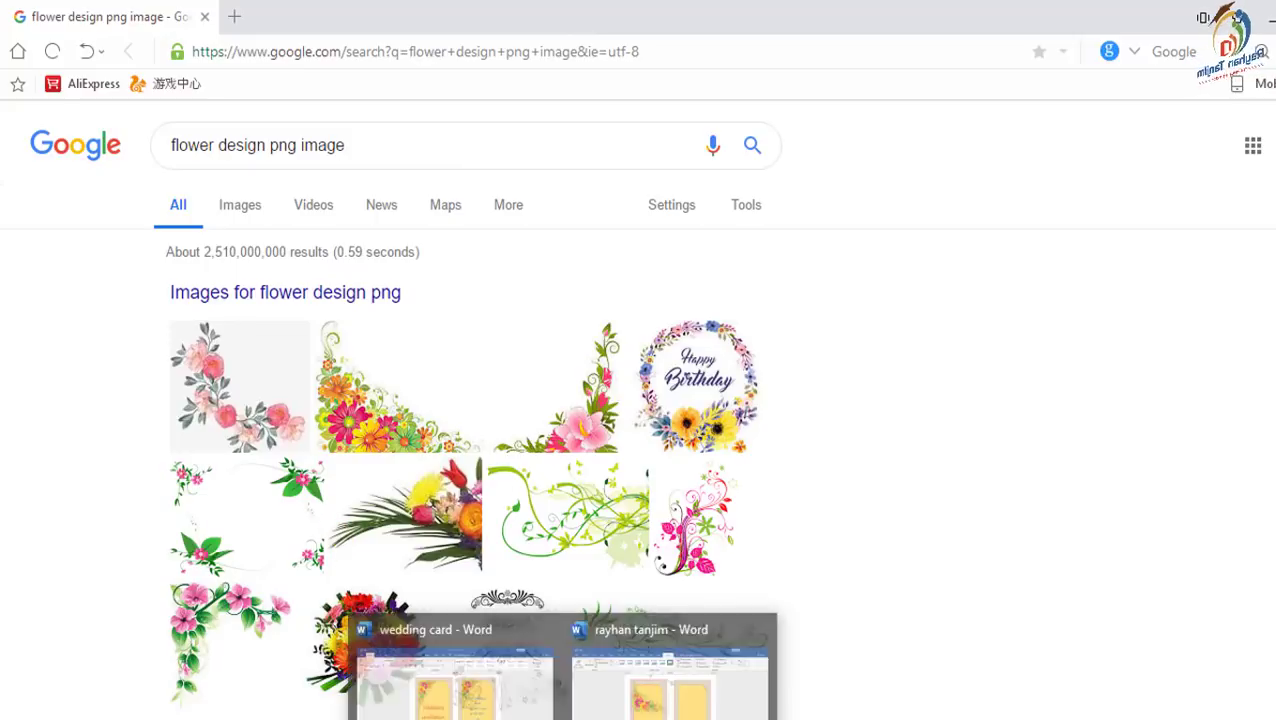
click(670, 680)
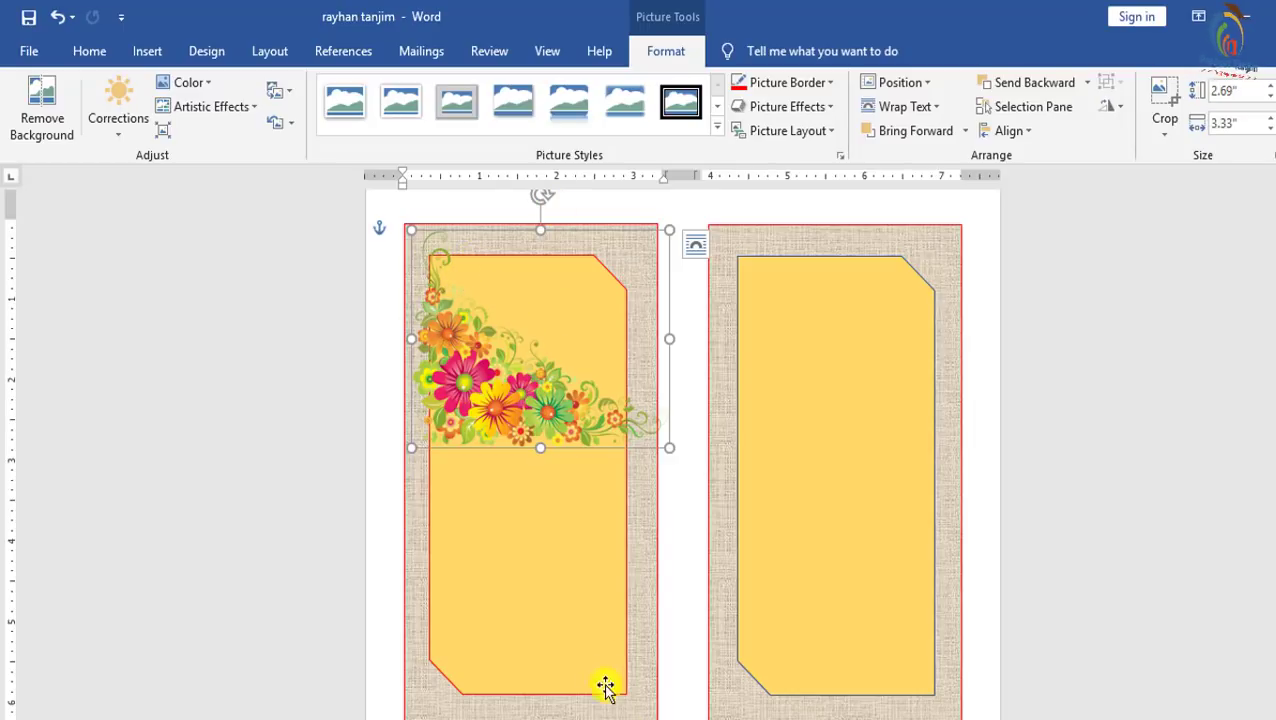
Rotate the flower picture 90° and shrink it to 1.8" by 2.23" in the left card's corner.
scroll(555, 313, up, 1)
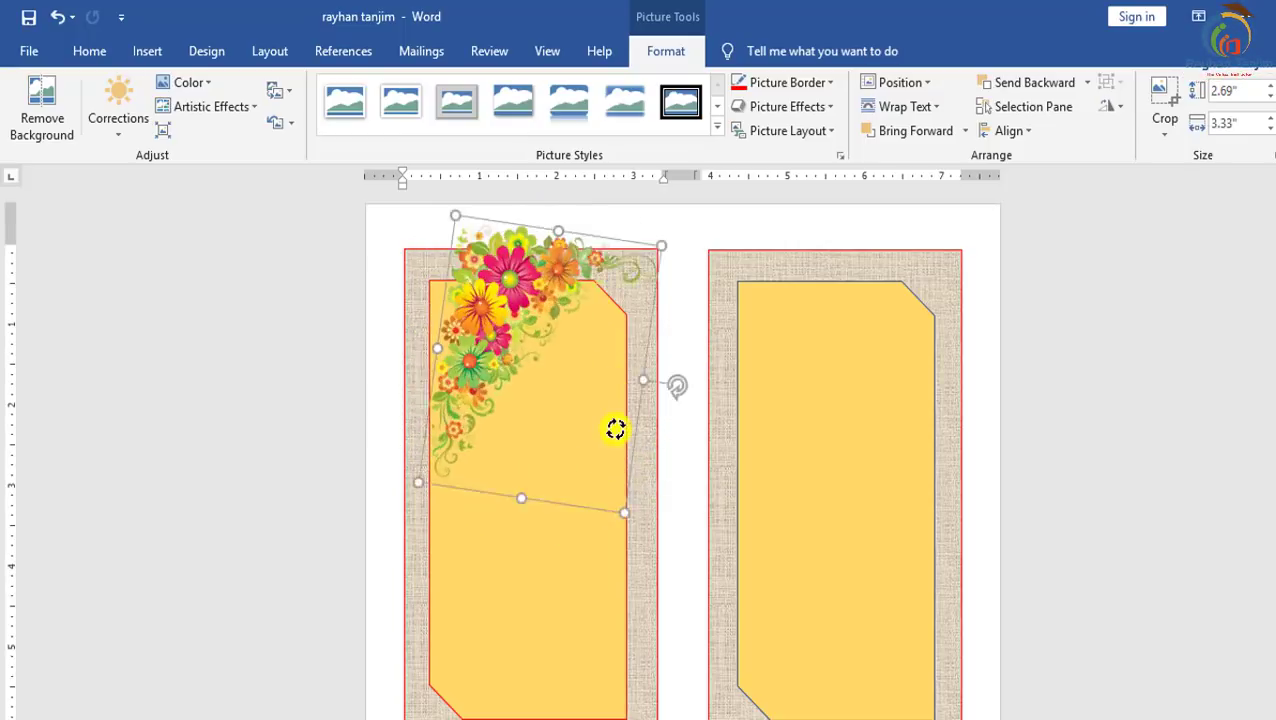
drag(551, 225, 612, 370)
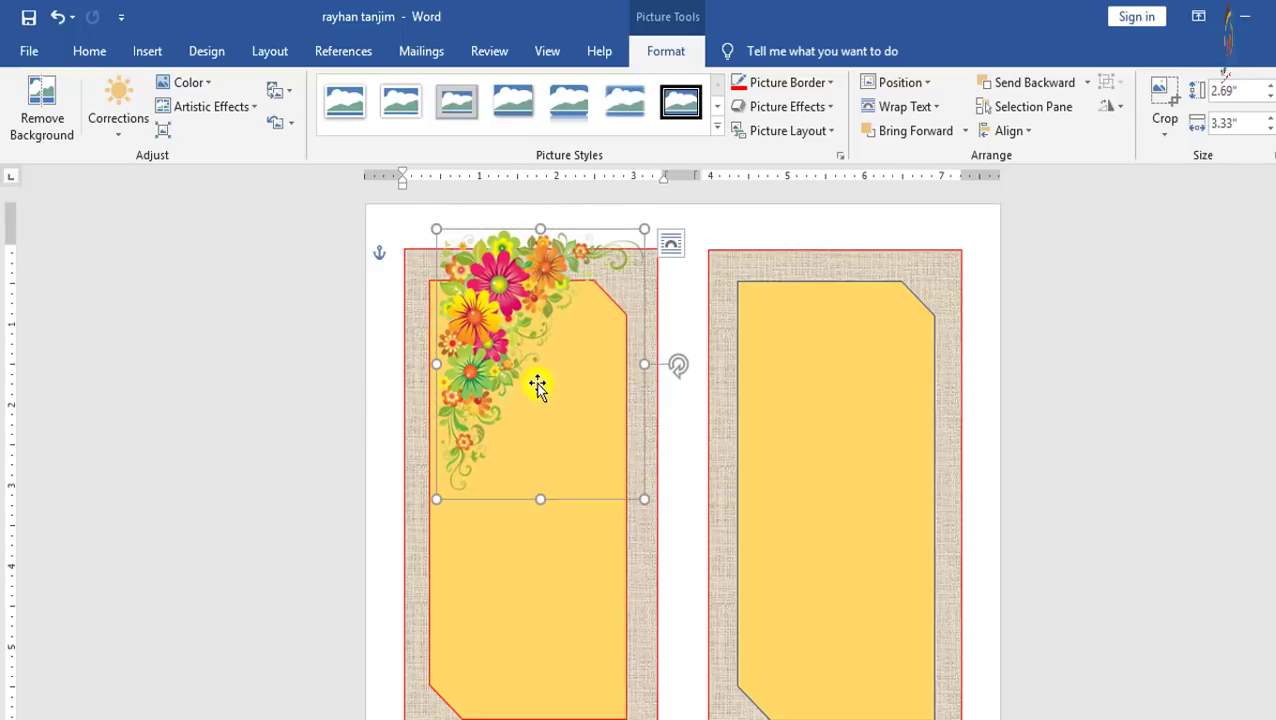
drag(489, 377, 500, 408)
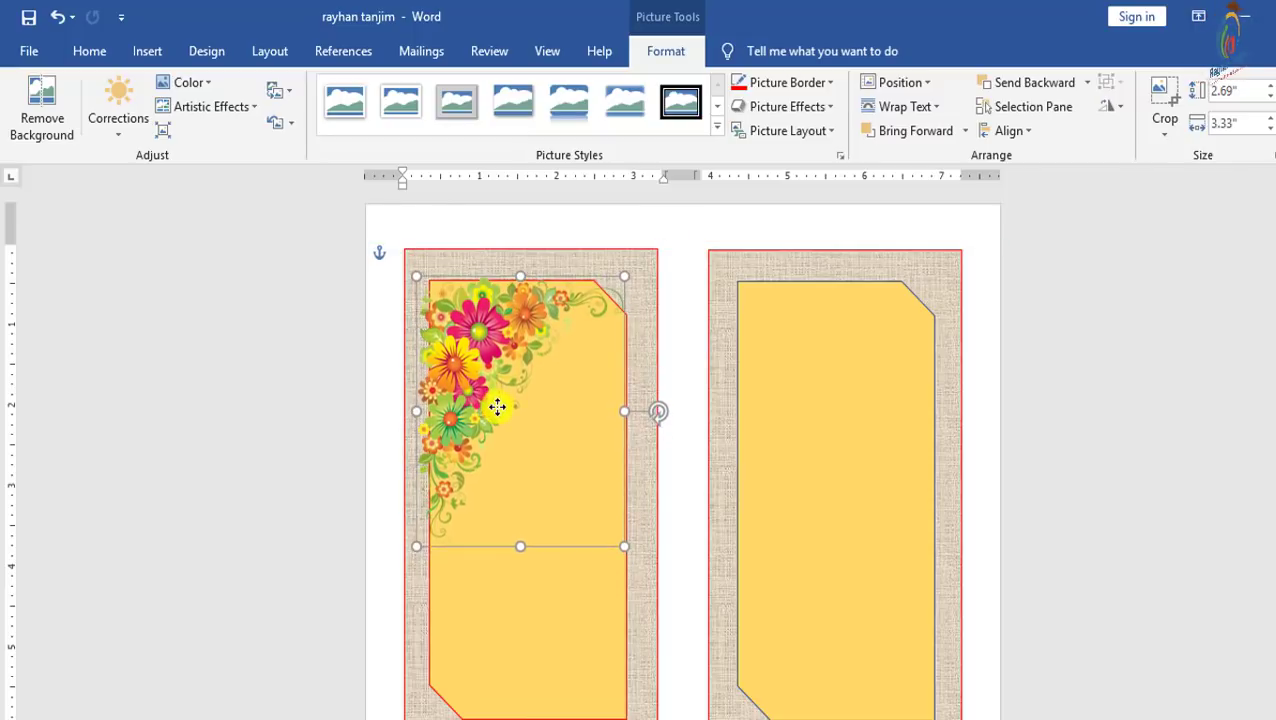
drag(626, 547, 558, 458)
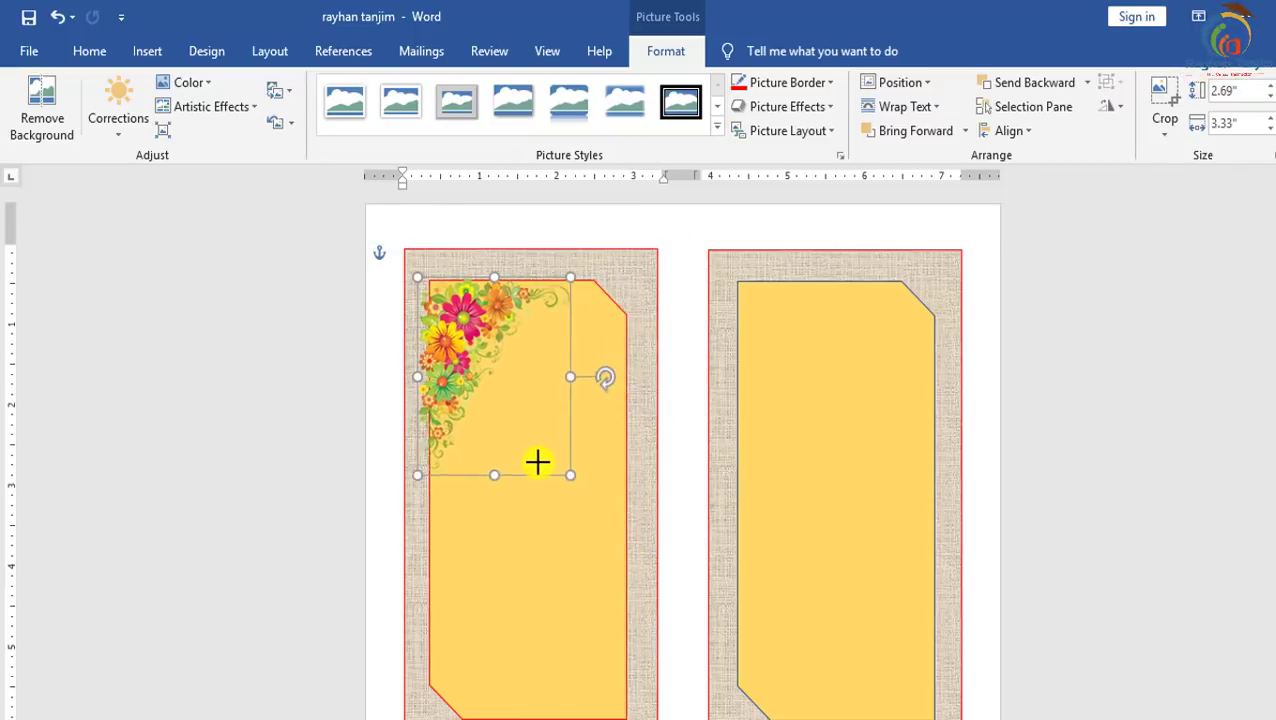
drag(489, 424, 491, 414)
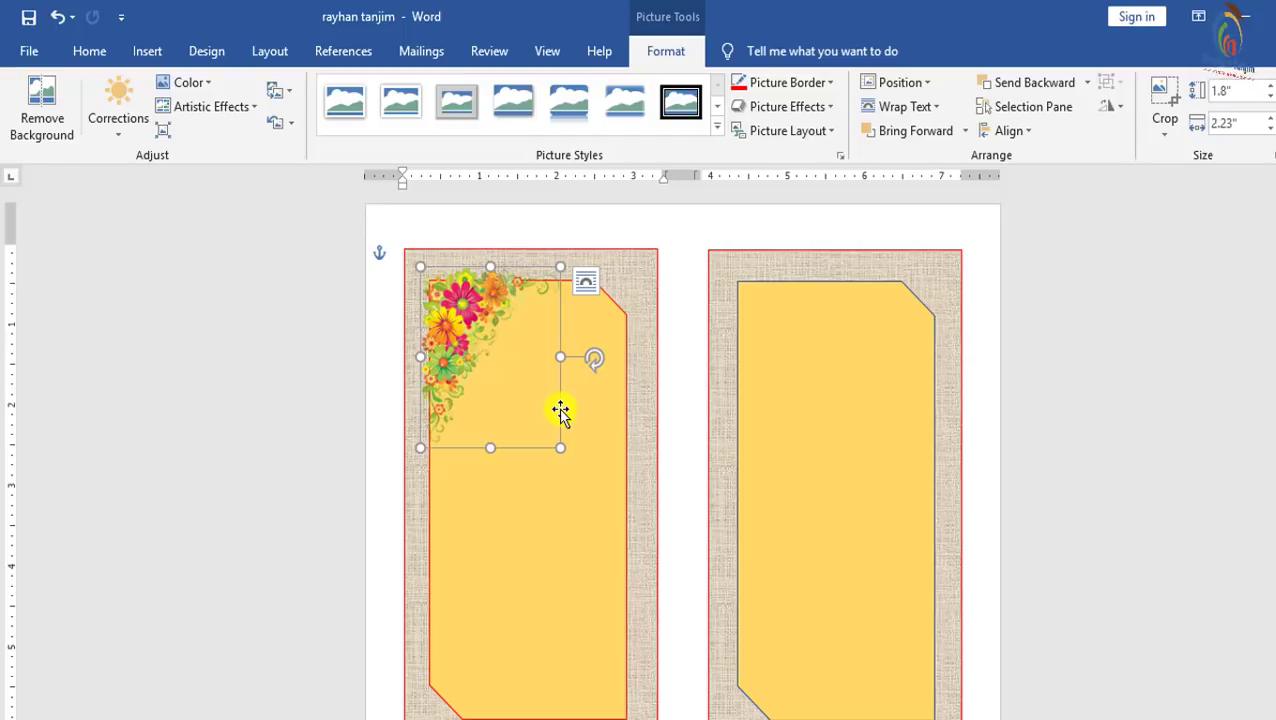
key(ctrl+z)
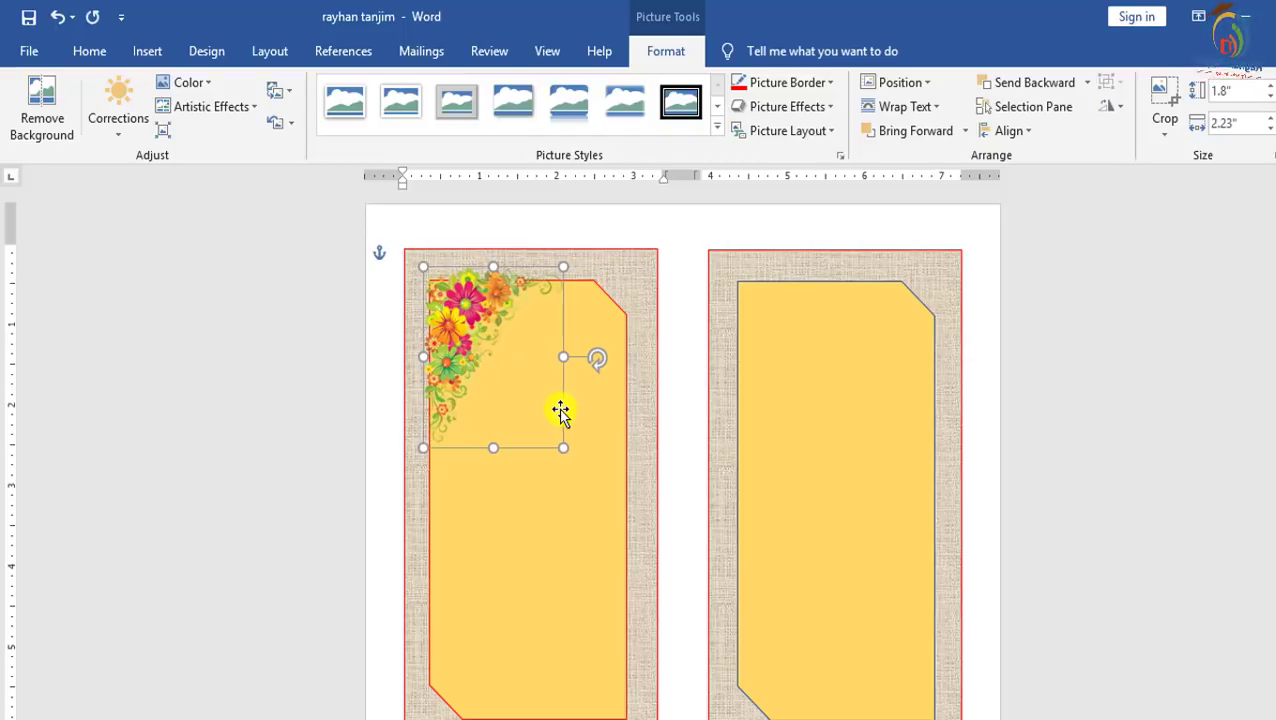
Reselect the flower picture and paste a duplicate of it.
click(636, 305)
click(488, 325)
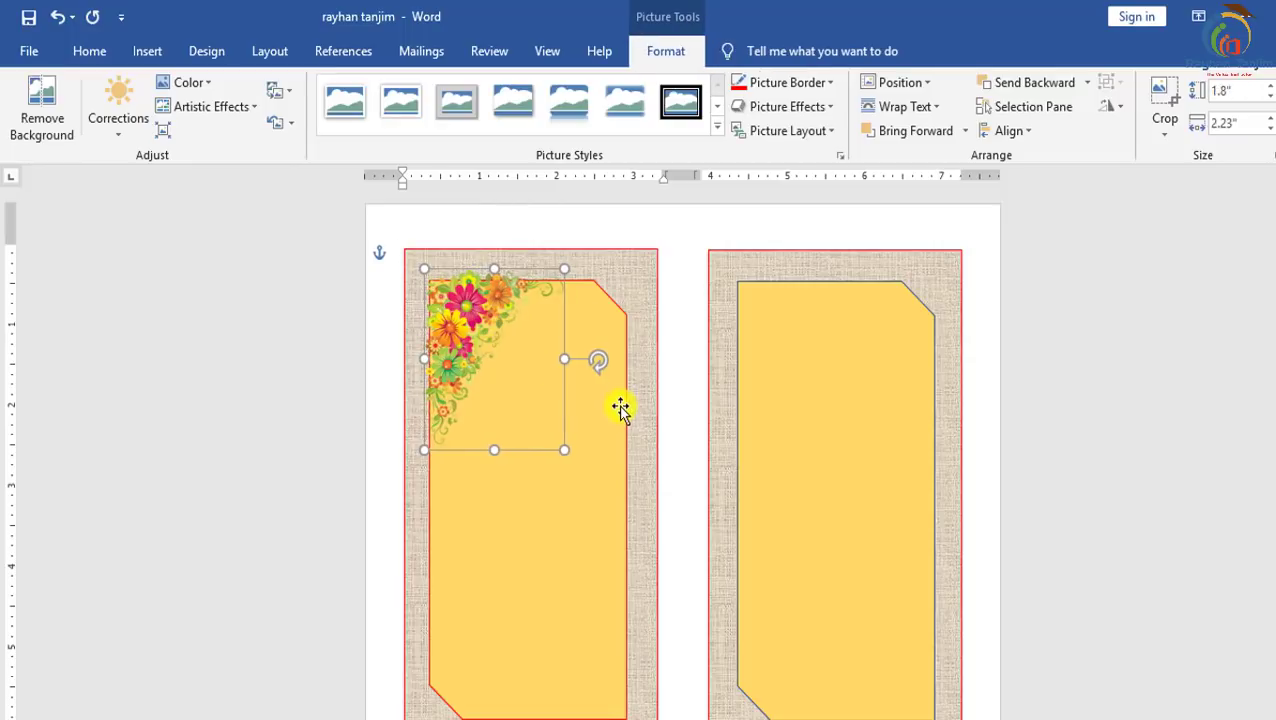
click(598, 415)
click(474, 345)
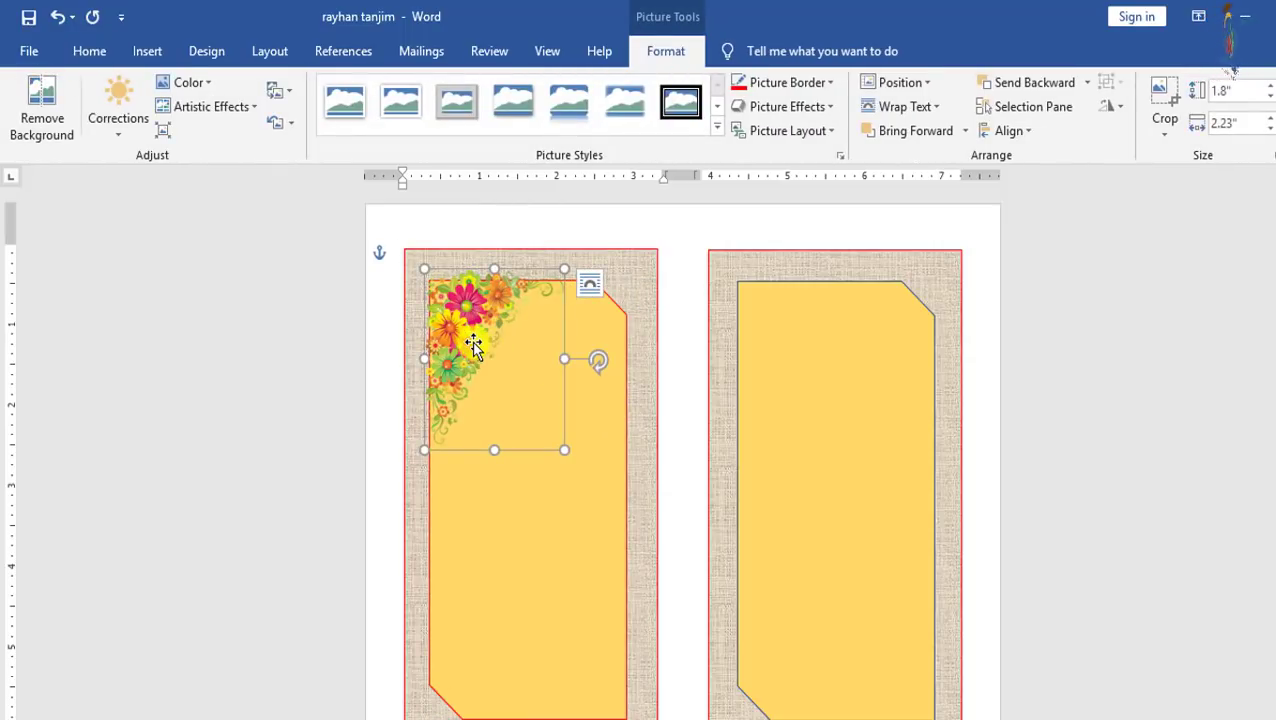
key(ctrl+v)
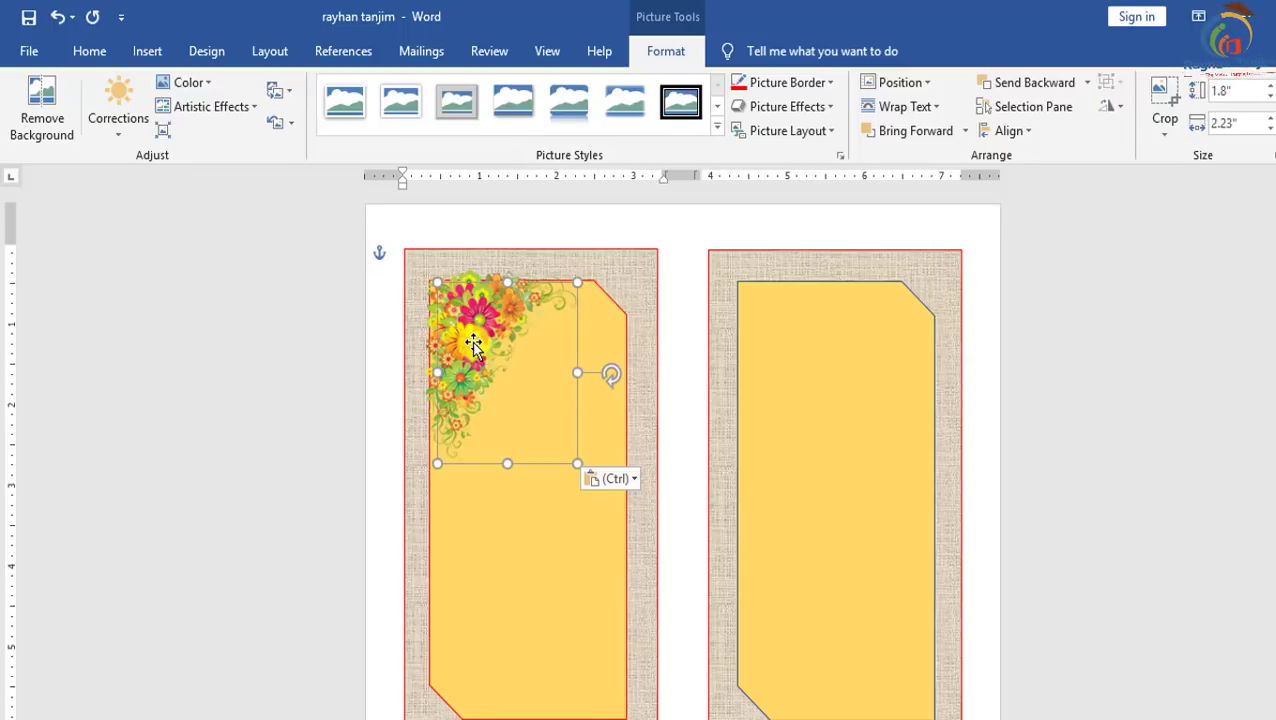
Move the flower copy into the right card's top-left corner, nudging it with arrow keys.
drag(474, 345, 671, 415)
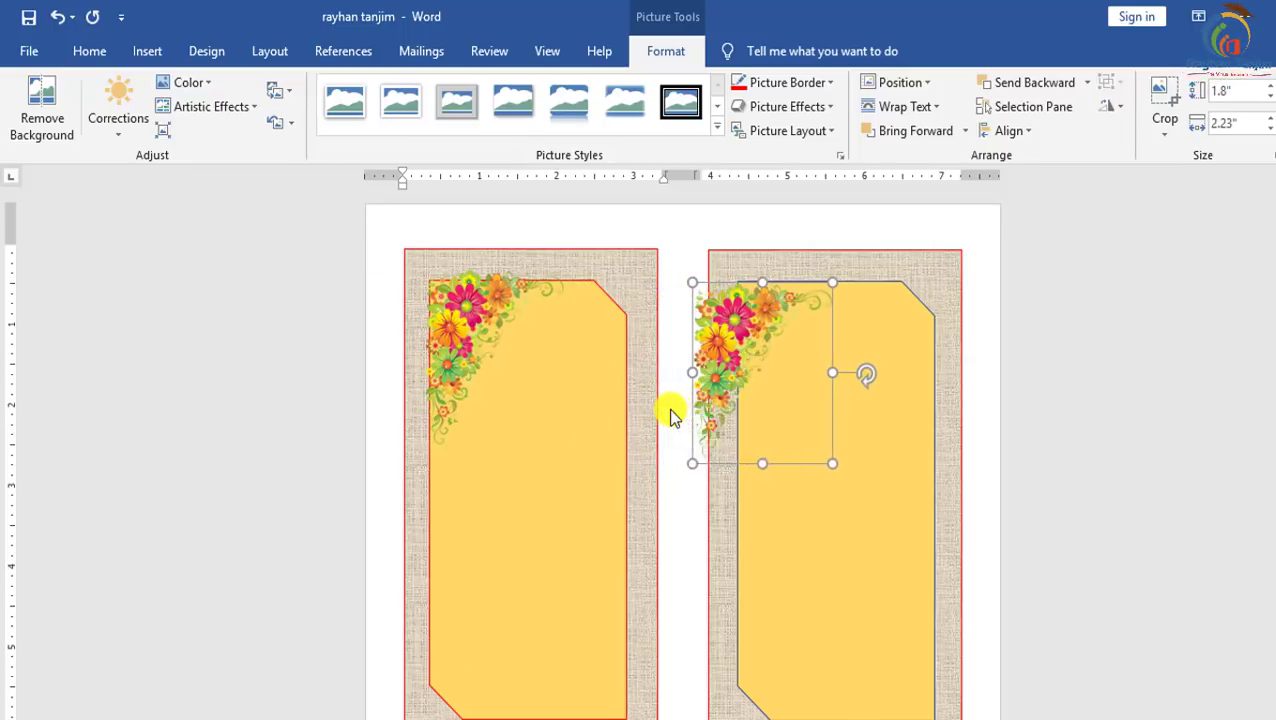
key(Right)
key(Right)
key(Right)
key(Right)
key(Up)
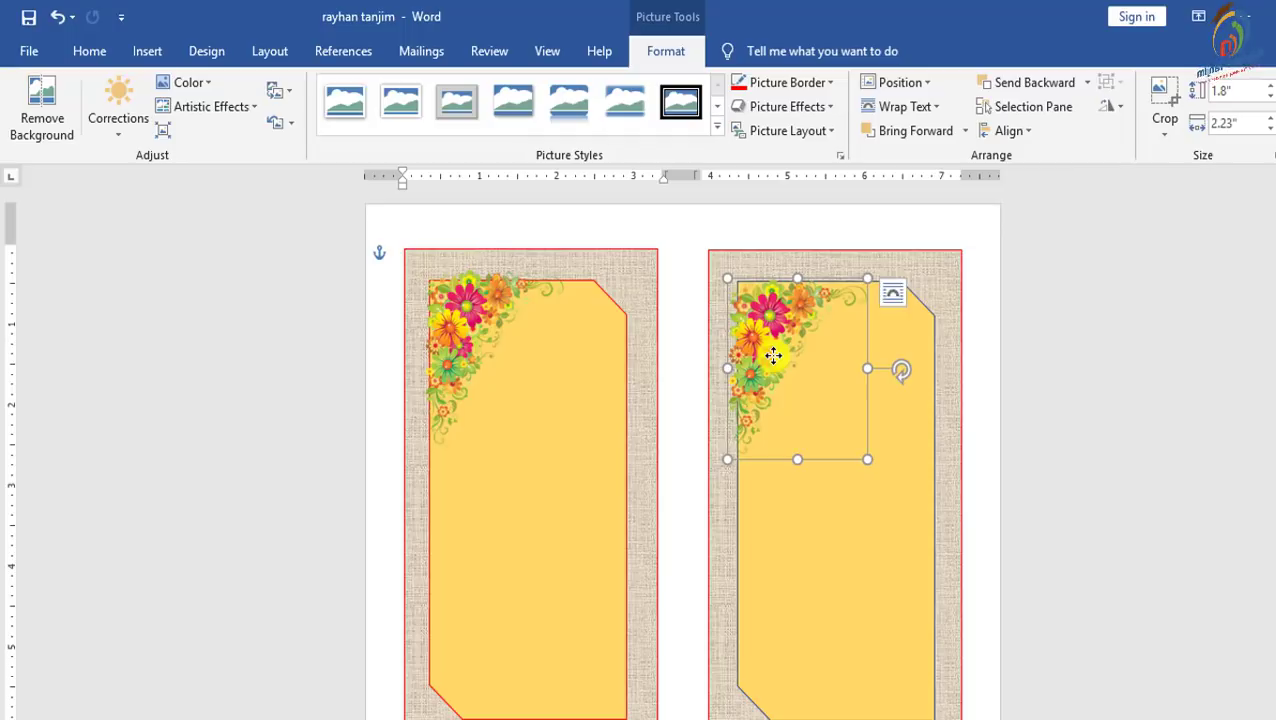
key(Right)
key(Up)
key(Right)
key(Right)
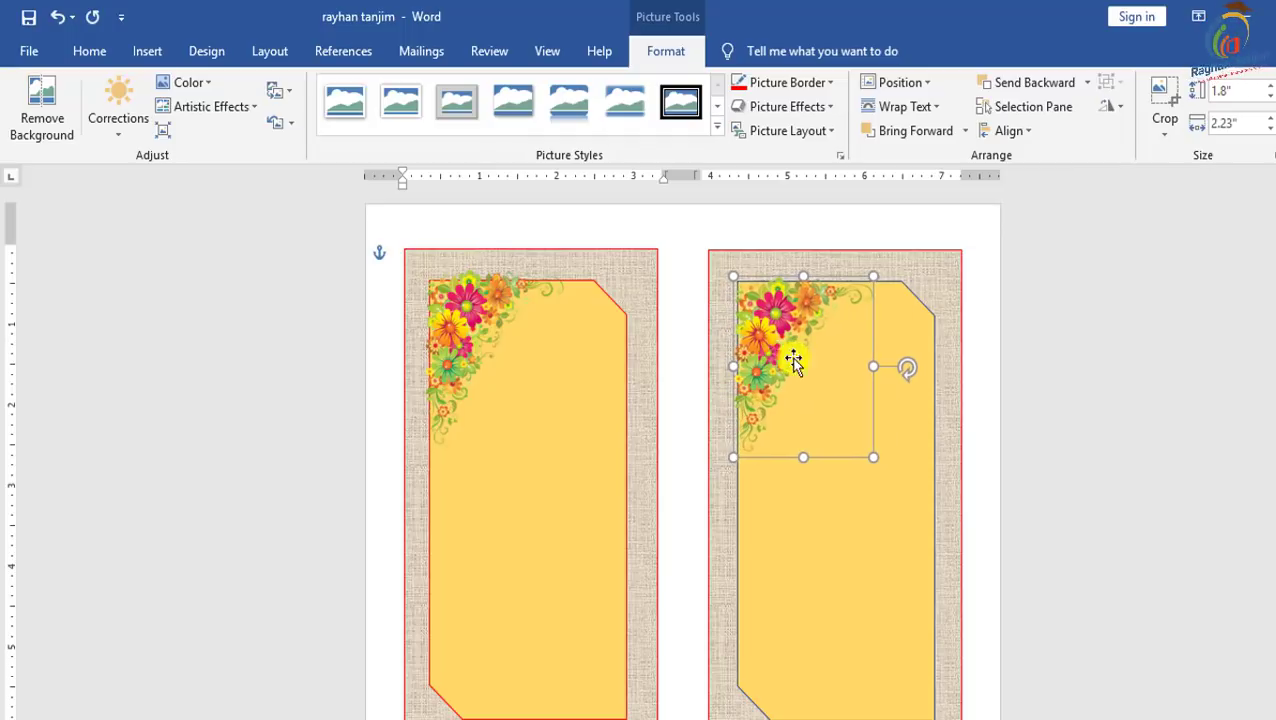
click(889, 365)
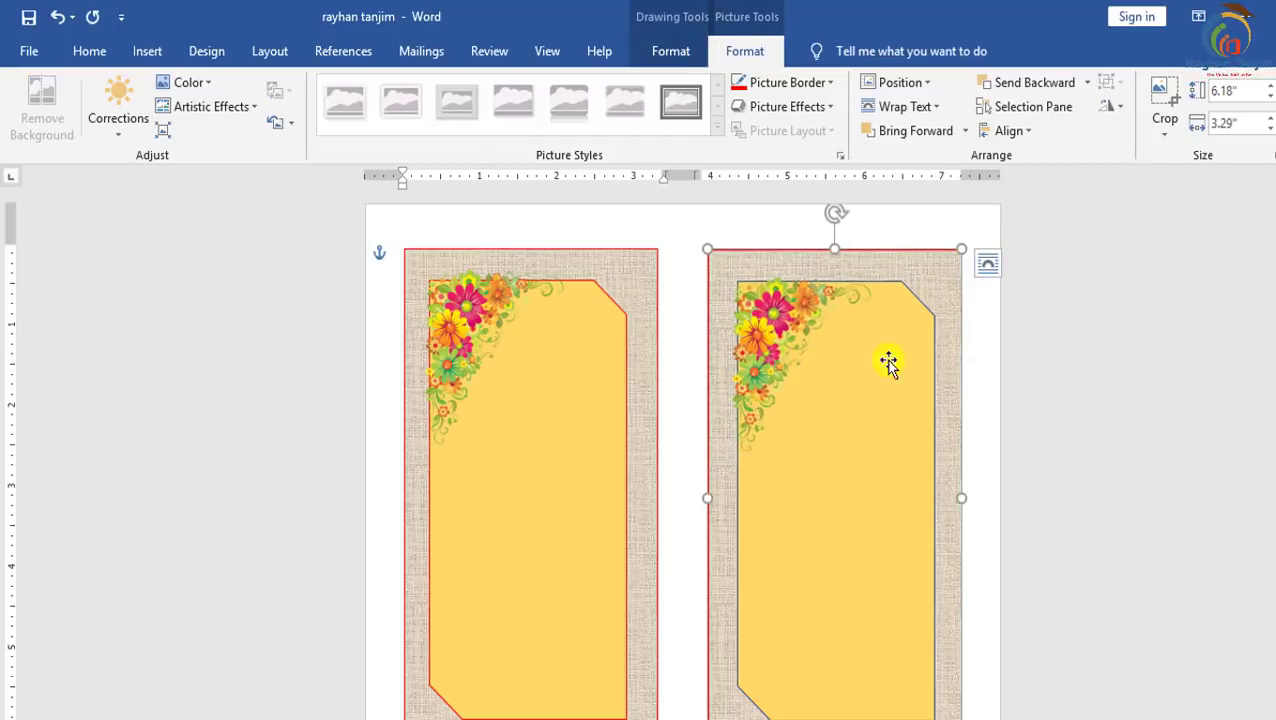
click(795, 342)
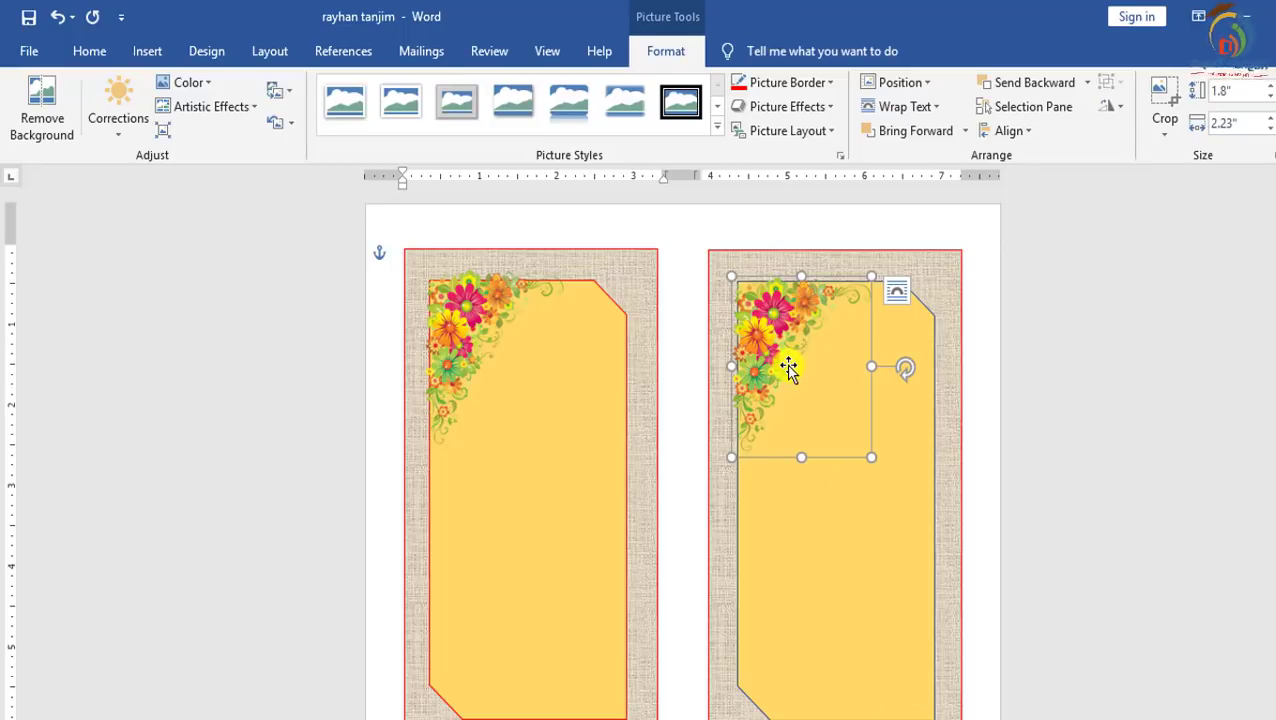
Copy the flower, turn it upside down, and place it in the right card's lower-right corner.
key(ctrl+c)
key(ctrl+v)
drag(789, 368, 795, 465)
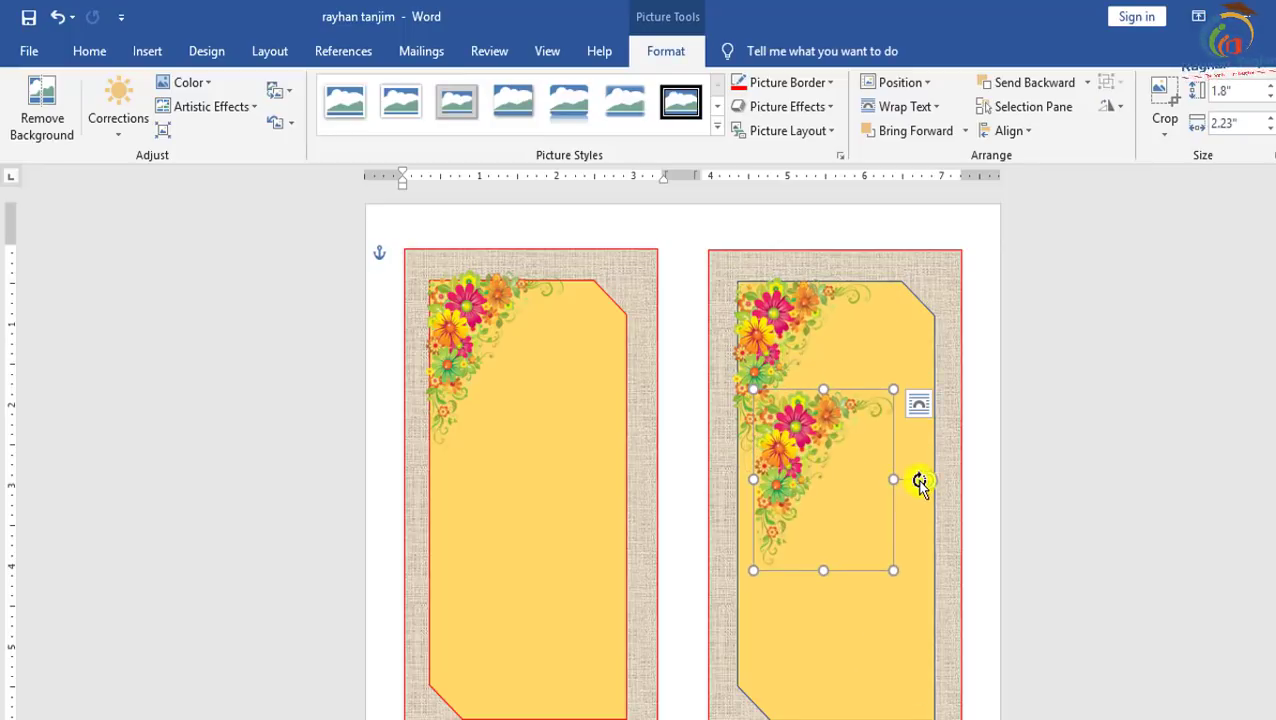
drag(931, 490, 727, 480)
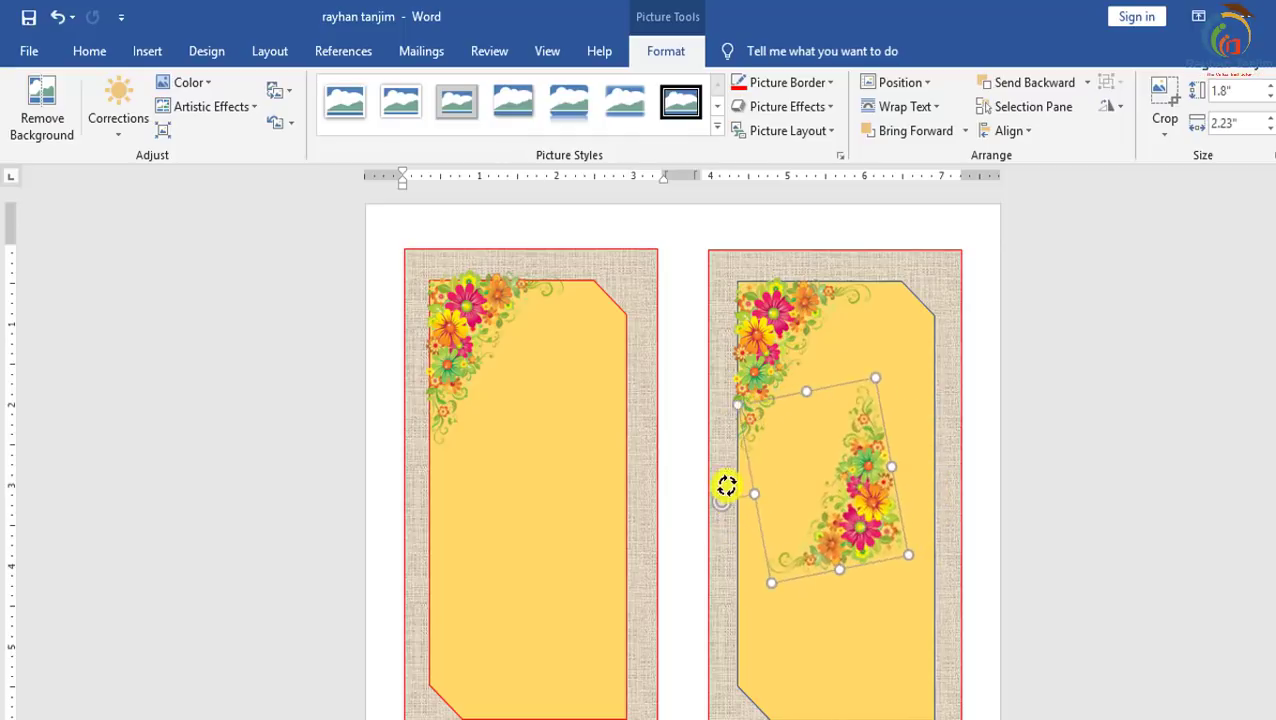
mouse_move(825, 516)
mouse_down()
mouse_move(866, 673)
mouse_move(885, 678)
mouse_up()
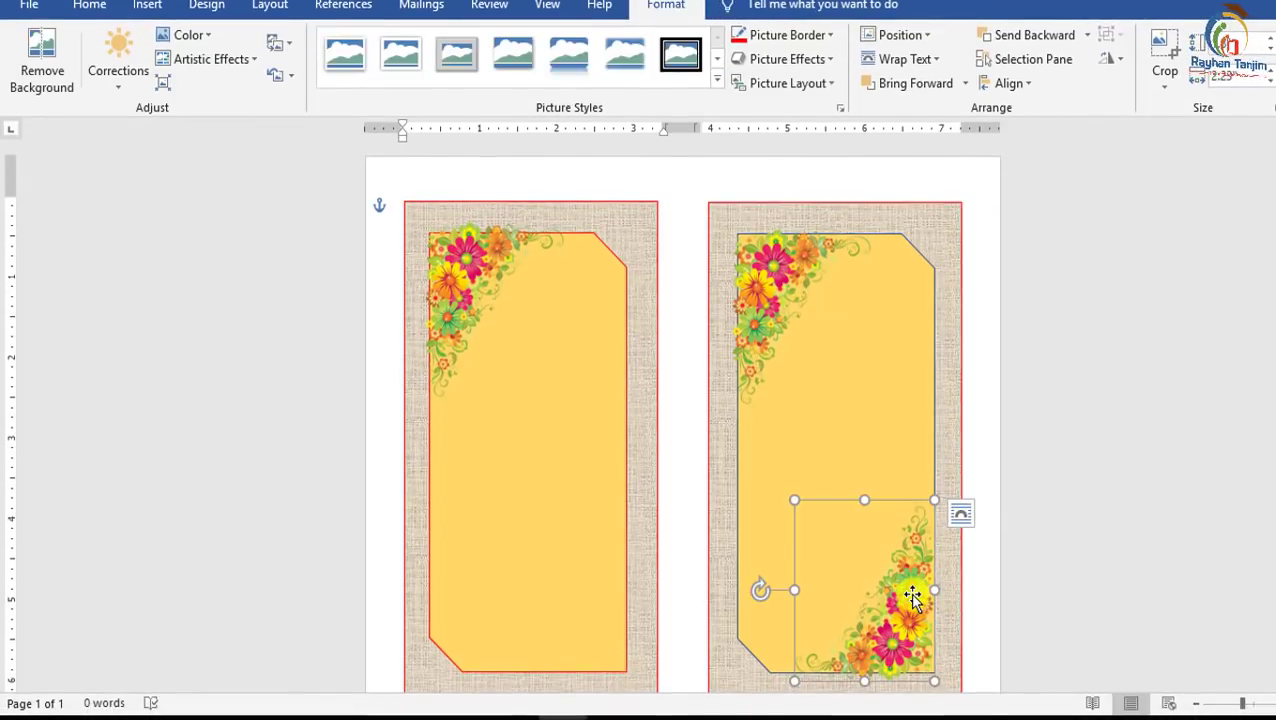
Paste another flower copy into the left card's lower-right corner.
key(ctrl+c)
key(ctrl+v)
drag(911, 620, 604, 618)
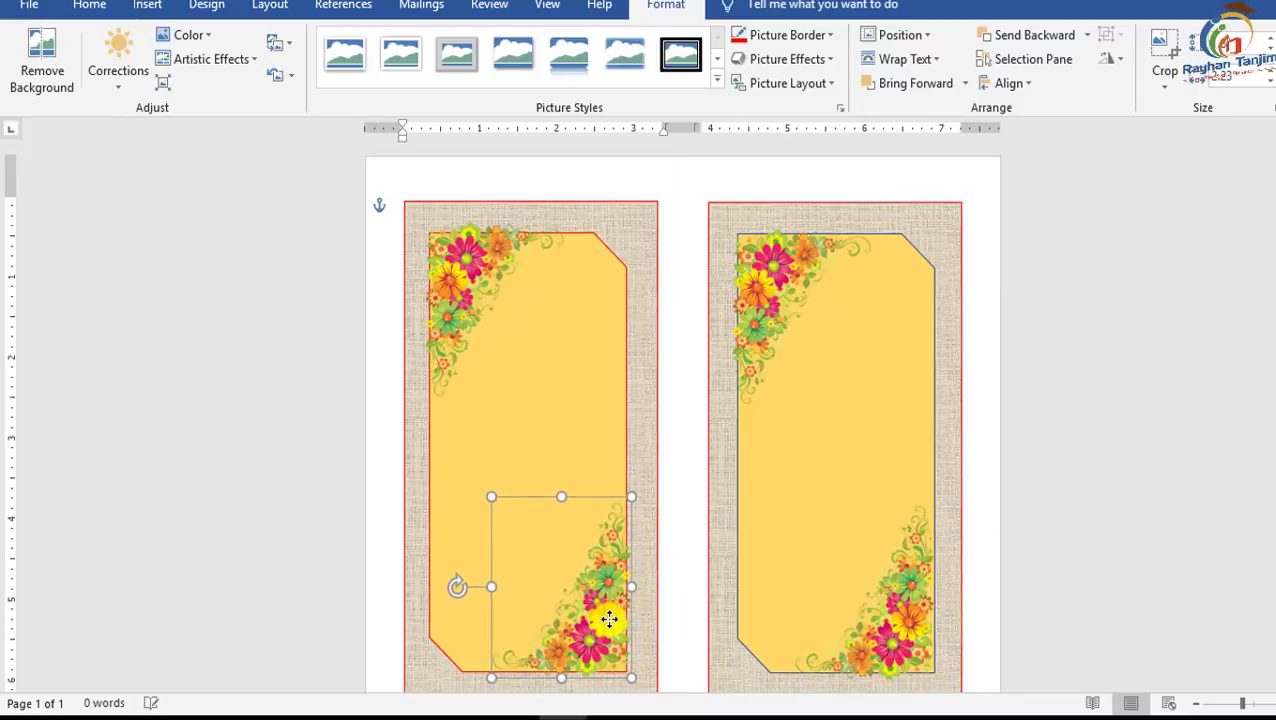
Give the right yellow panel a green outline.
click(578, 452)
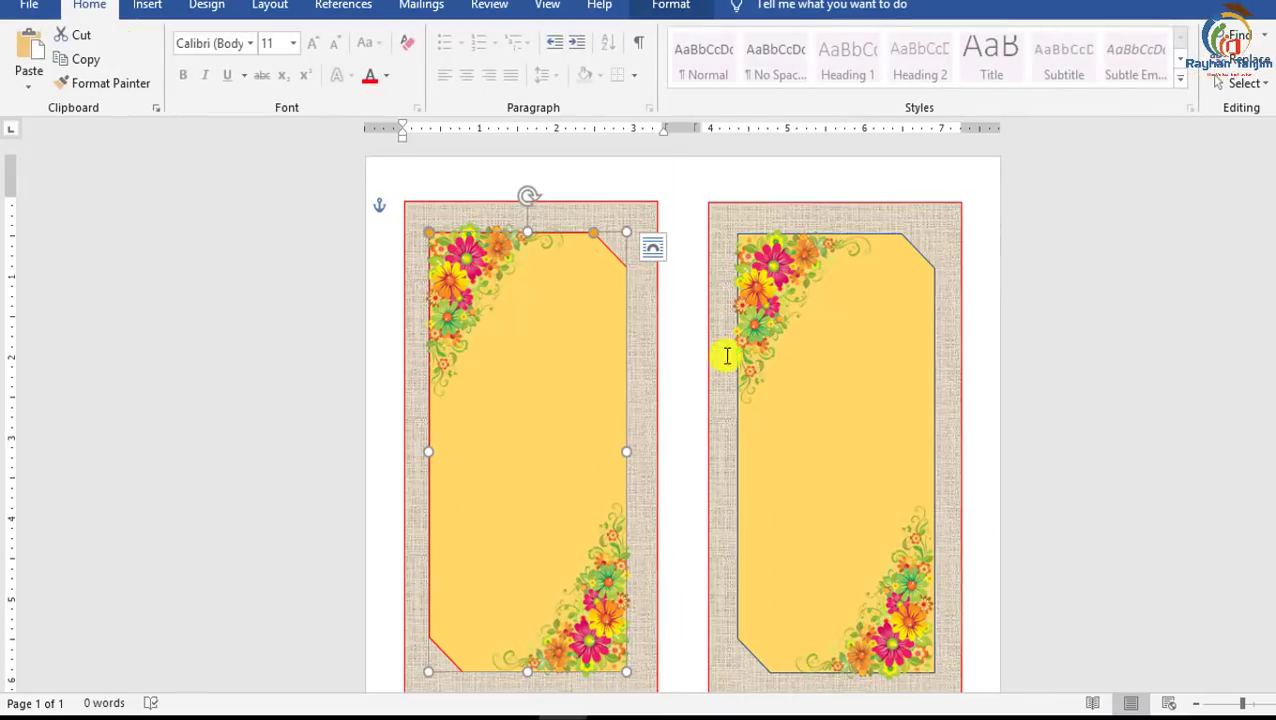
click(806, 312)
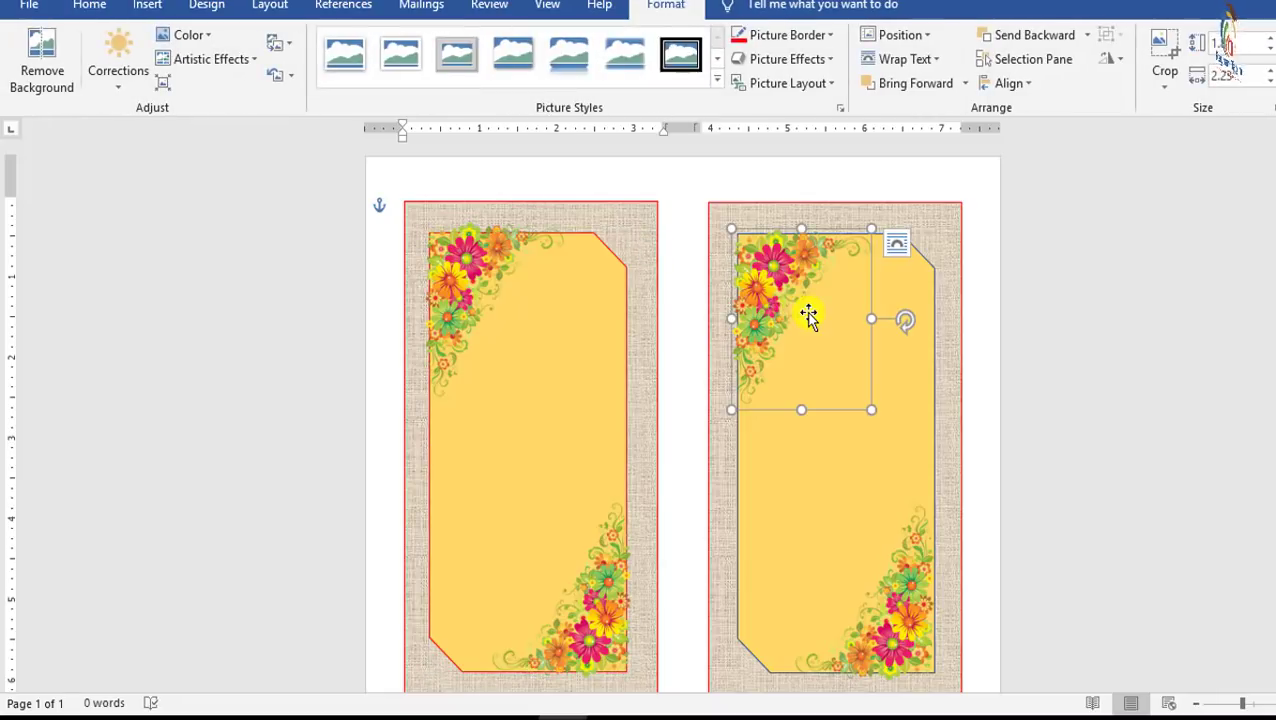
click(863, 480)
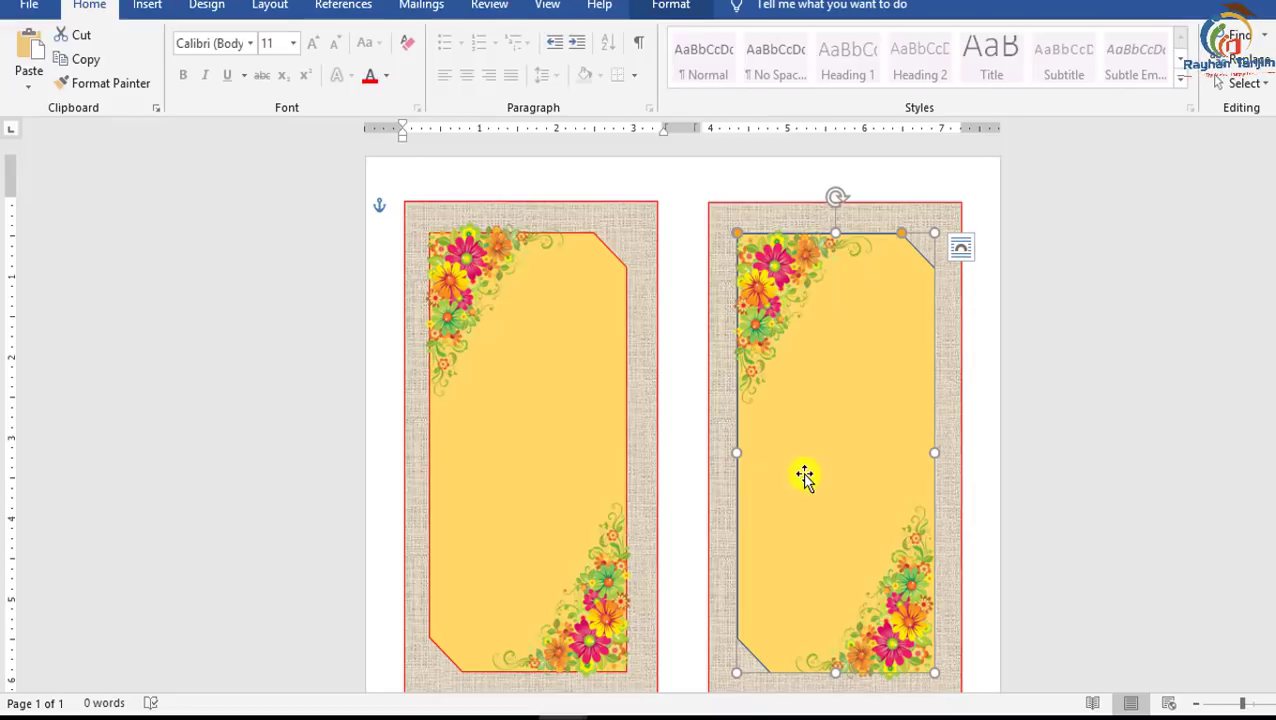
click(487, 59)
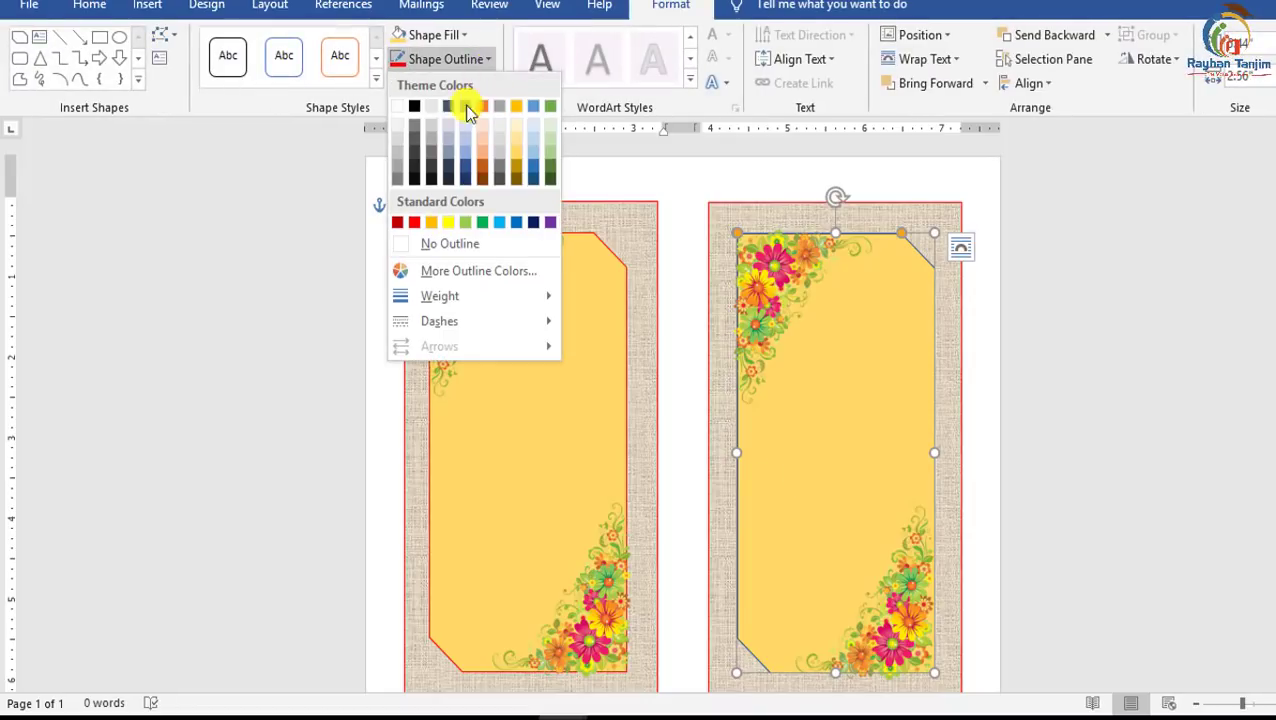
click(482, 222)
Change the left yellow panel's outline from red to the same green.
click(521, 379)
click(547, 468)
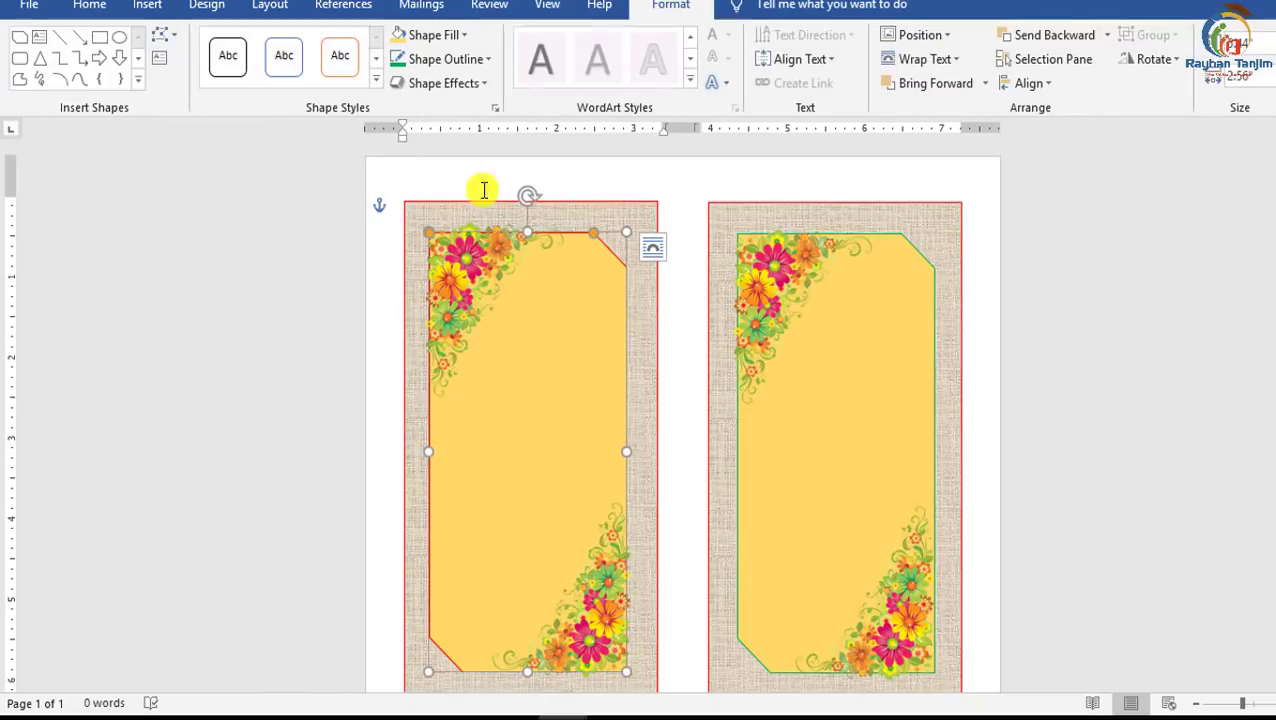
click(488, 62)
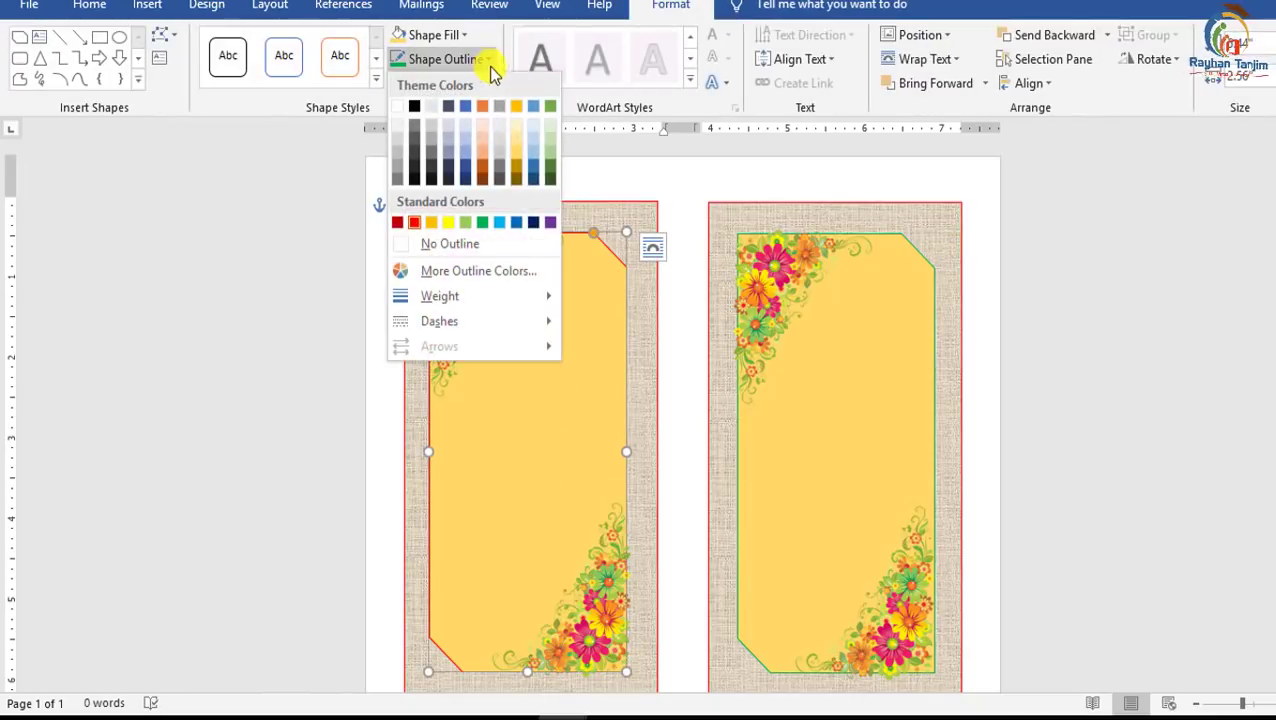
click(482, 222)
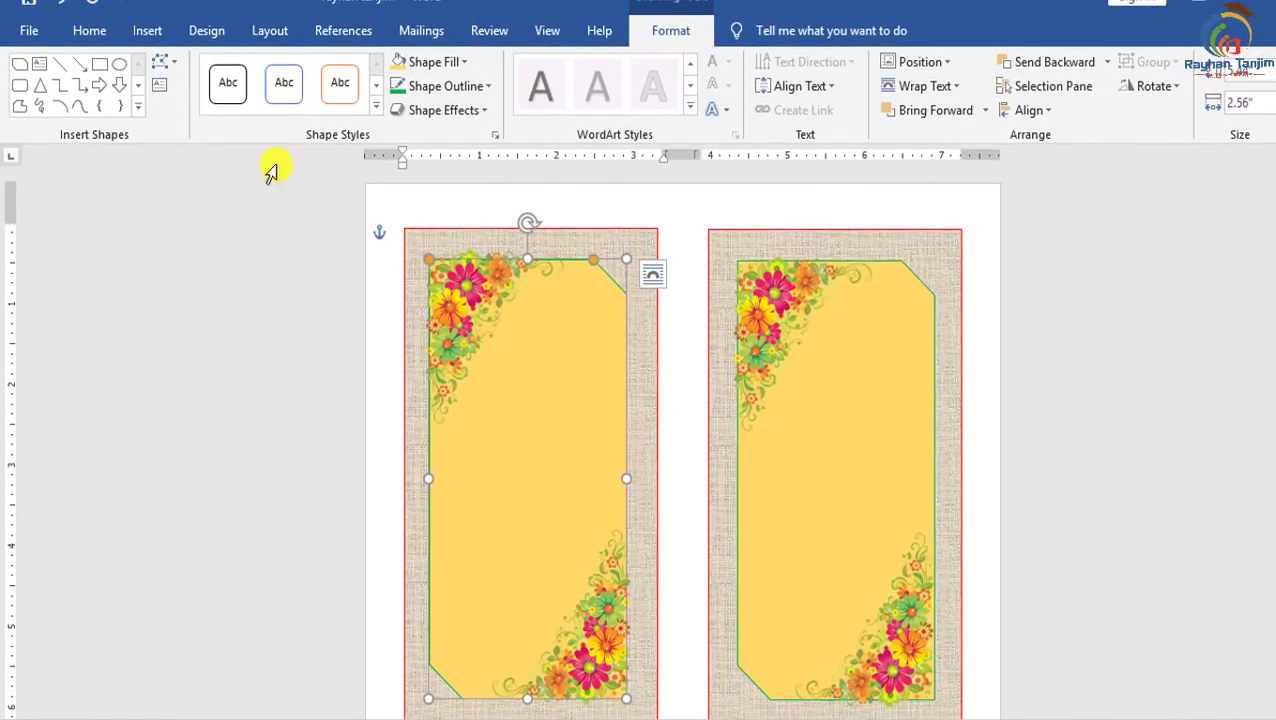
Draw a text box across the middle of the left yellow panel.
click(152, 30)
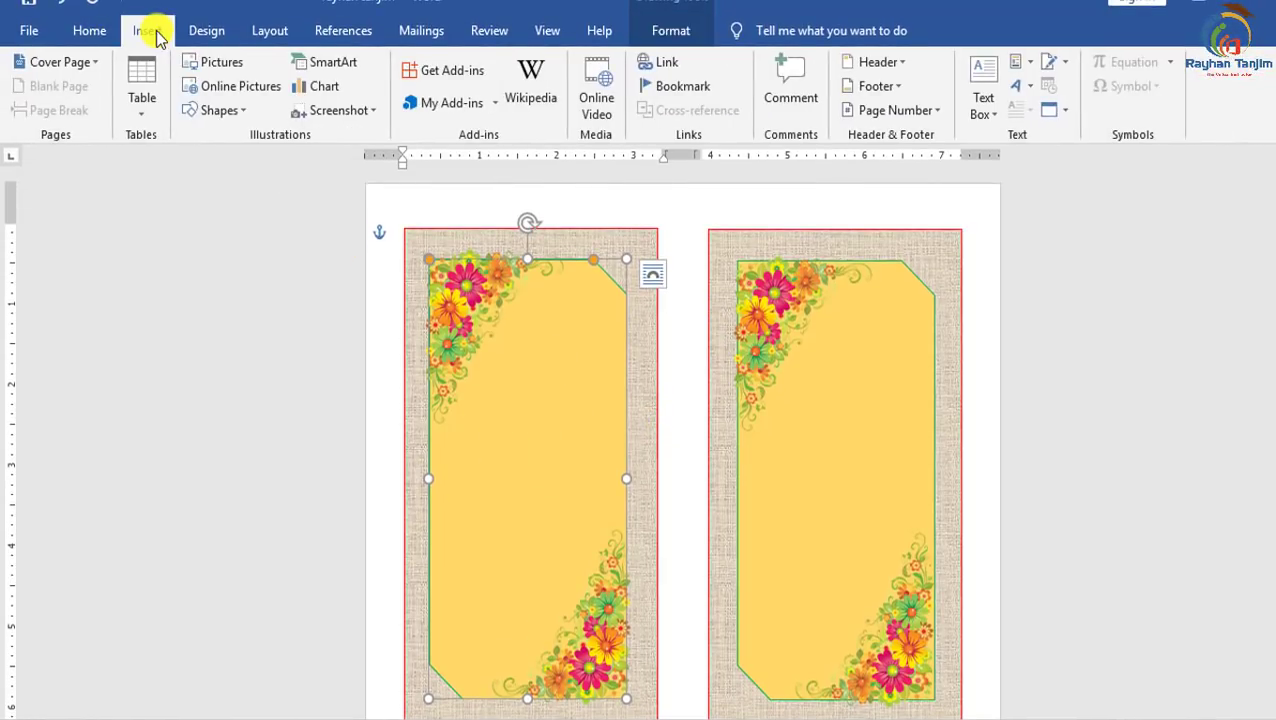
click(240, 111)
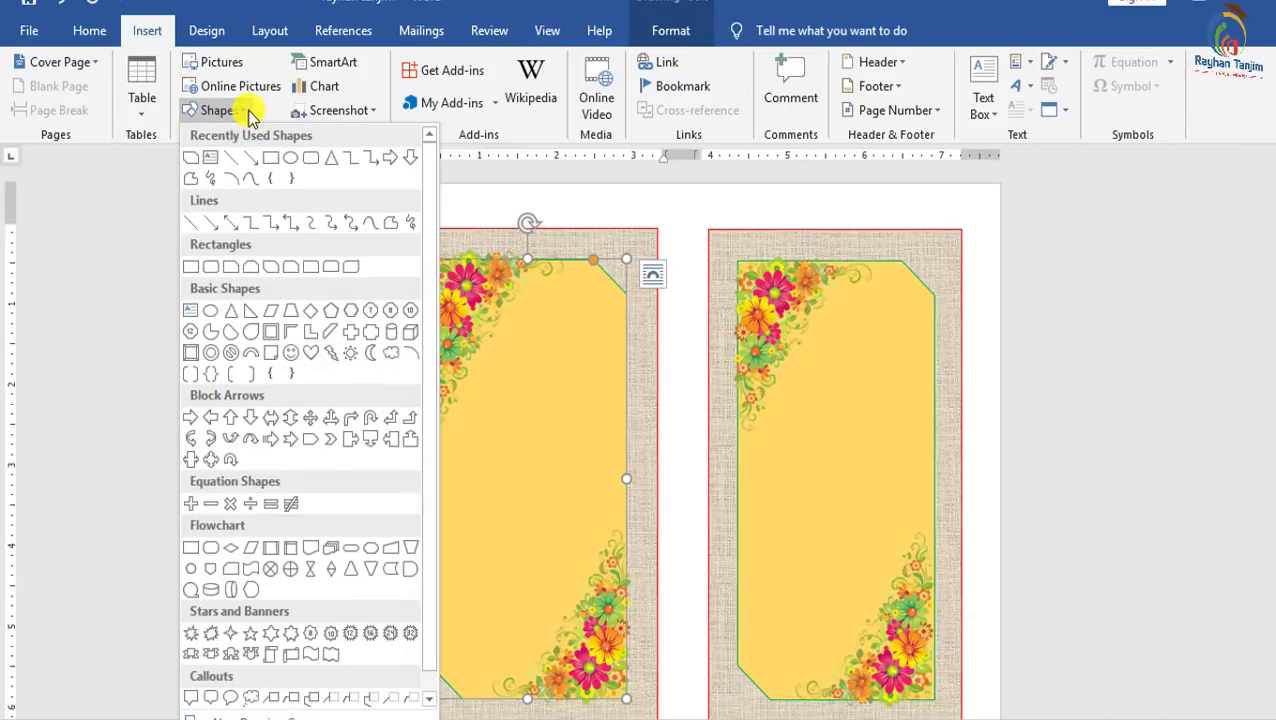
click(191, 311)
drag(450, 412, 602, 541)
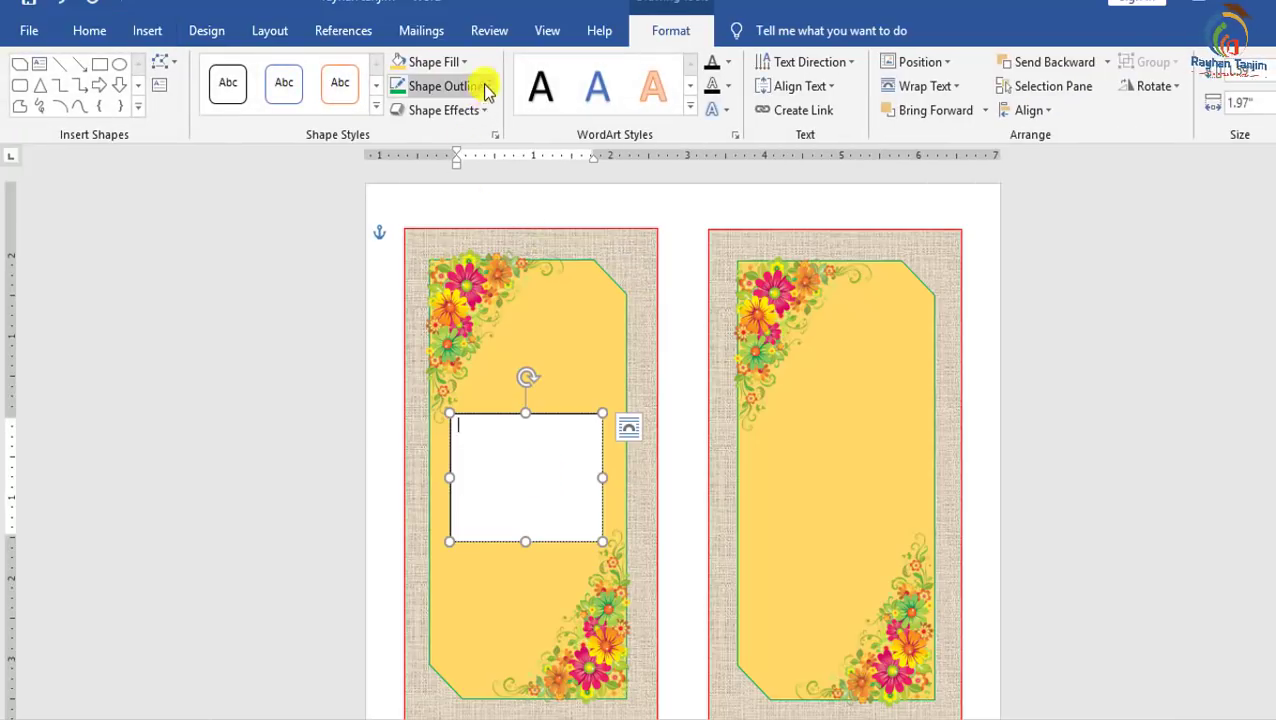
click(452, 62)
Set the text box to No Fill and No Outline.
click(452, 249)
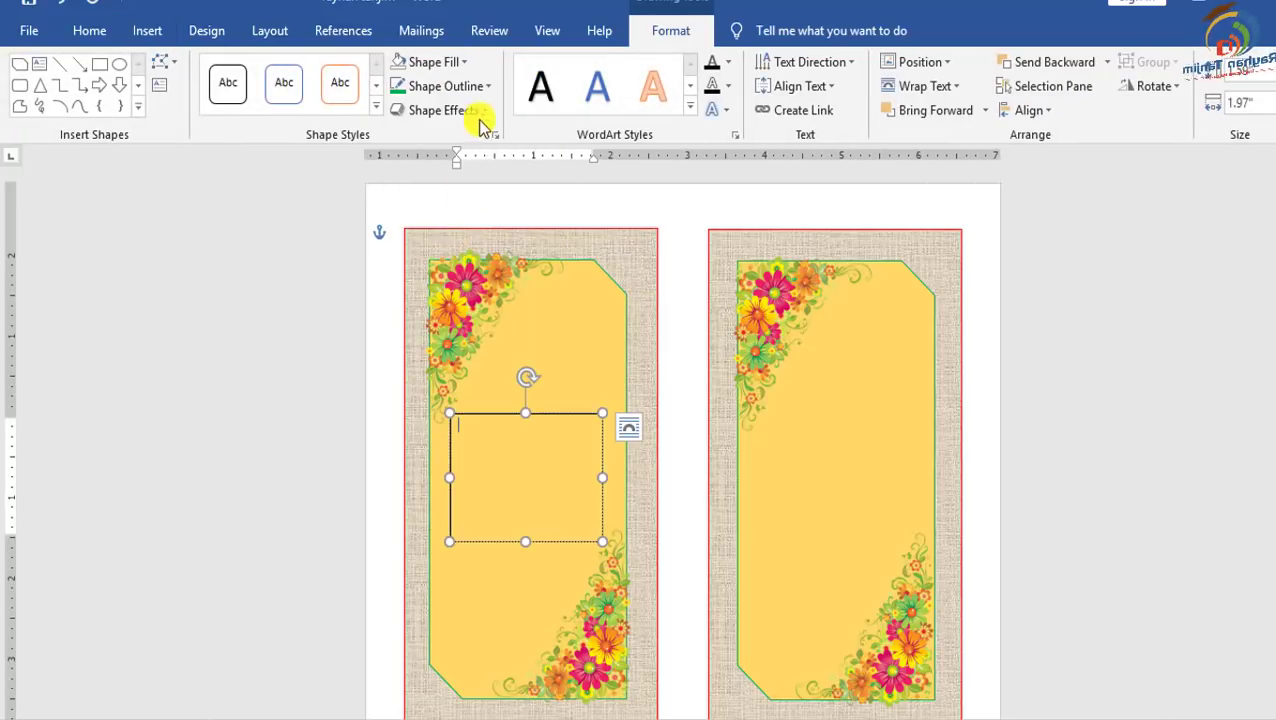
click(480, 87)
click(448, 271)
text(Wedding Invitation)
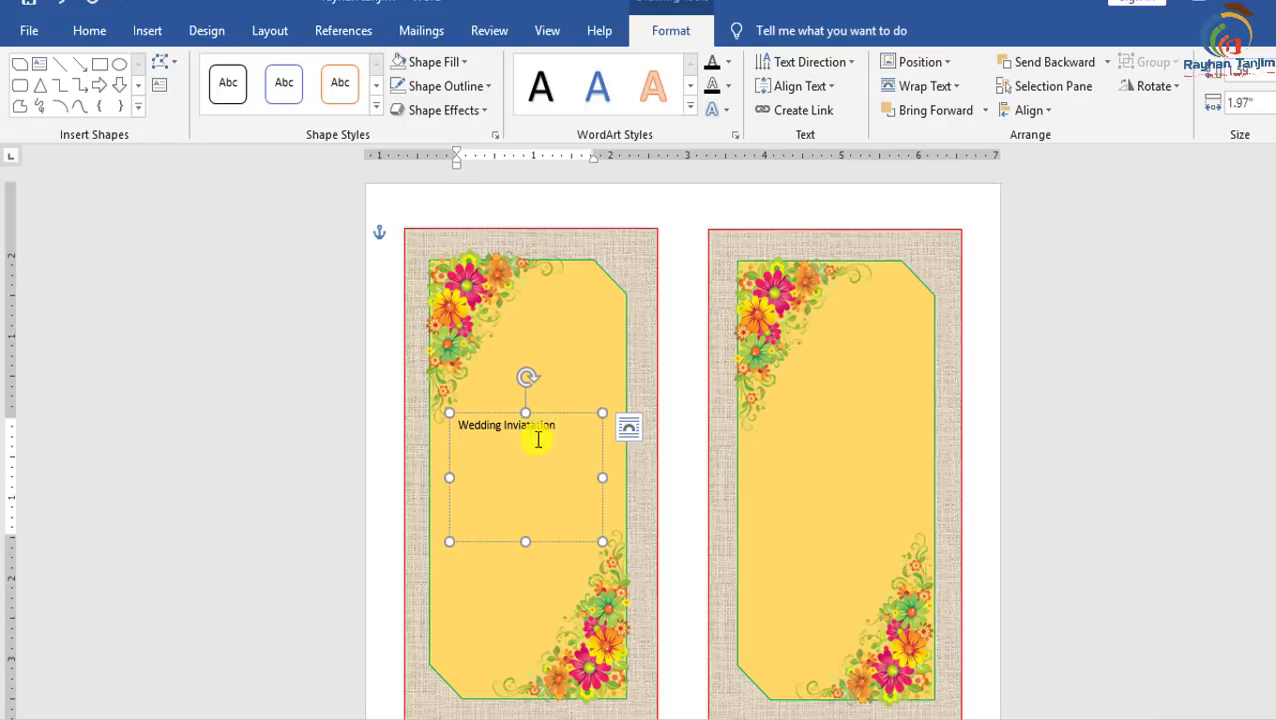
Apply the first WordArt style to the heading and correct it to 'Wedding Invitation'.
drag(538, 440, 464, 433)
click(540, 84)
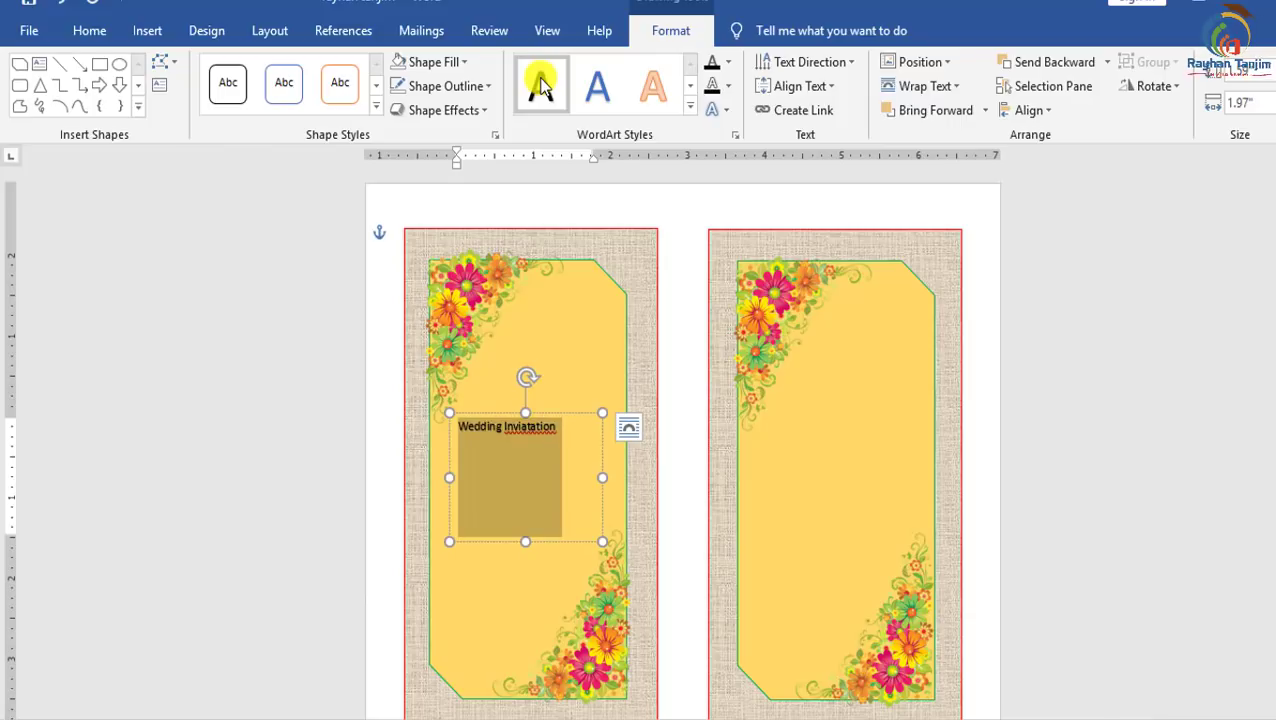
right_click(527, 423)
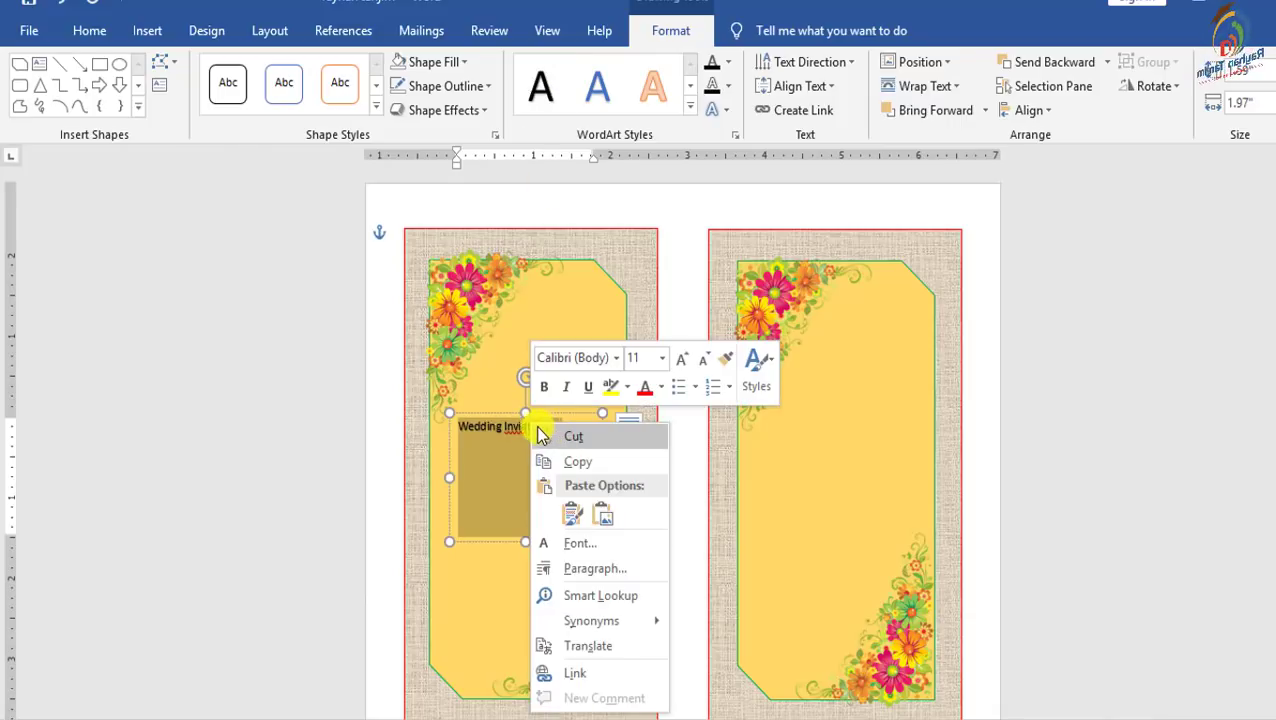
click(524, 427)
right_click(524, 427)
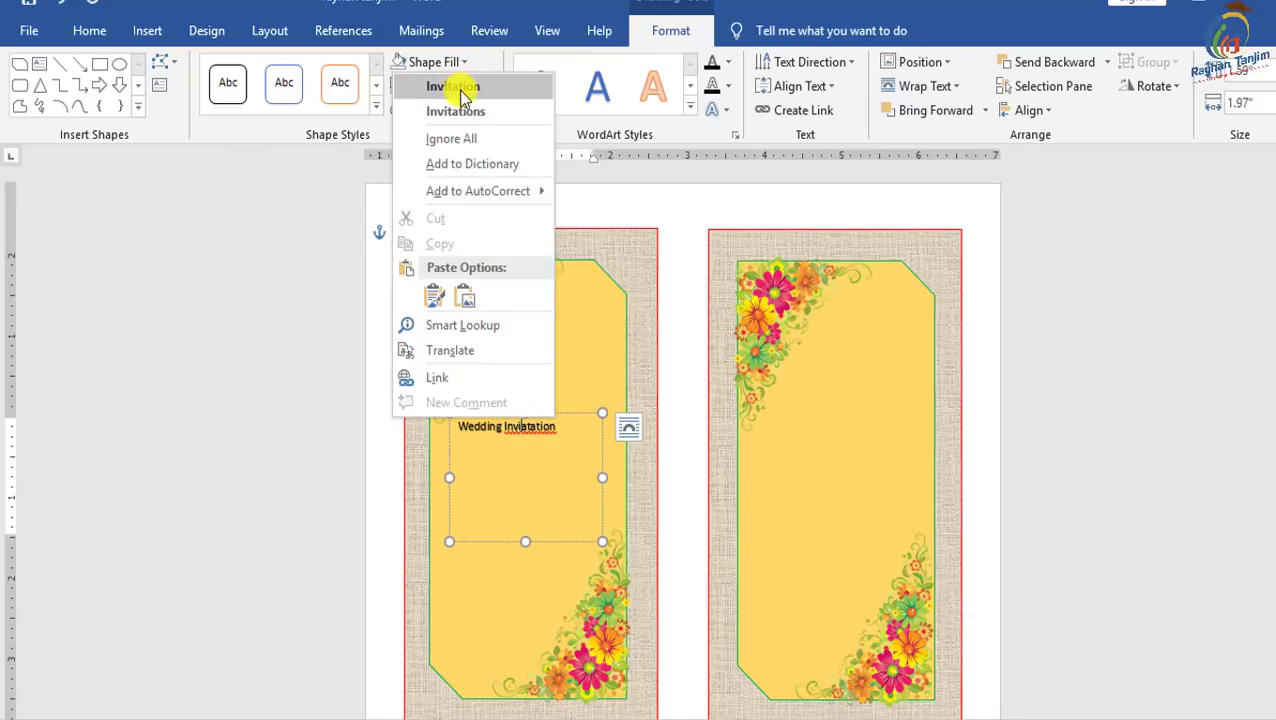
click(455, 87)
key(ctrl+a)
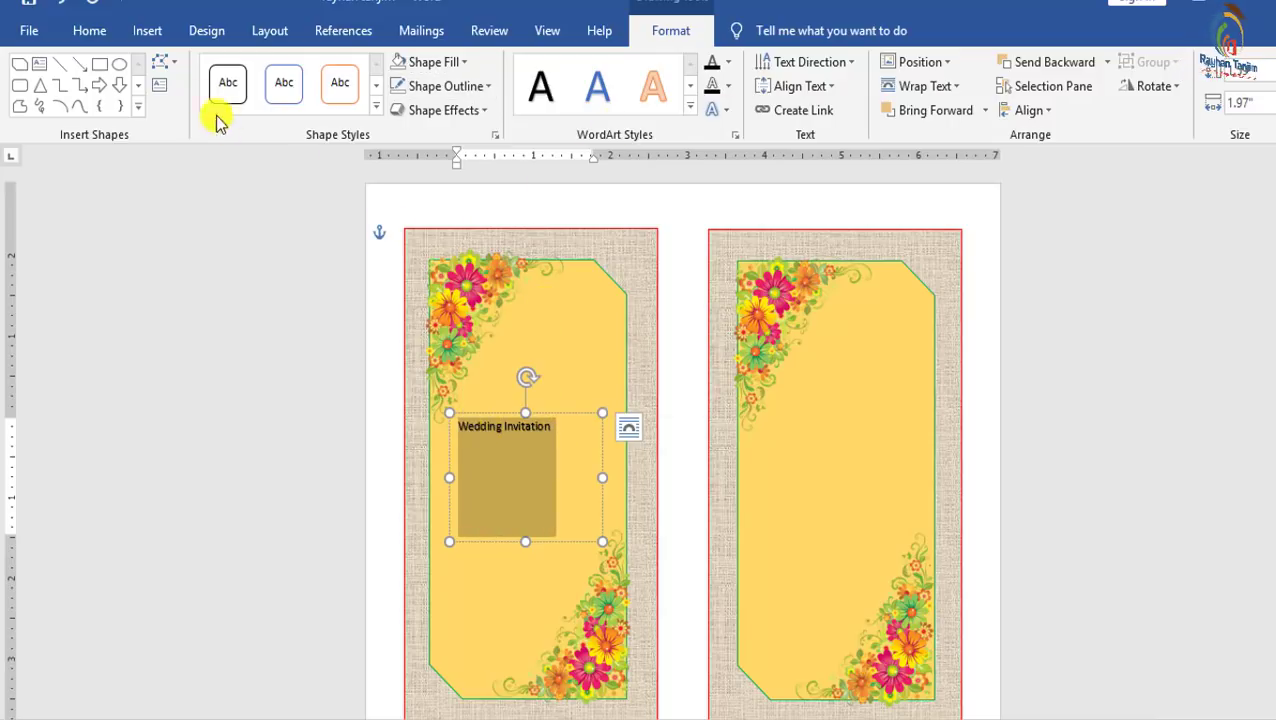
click(92, 31)
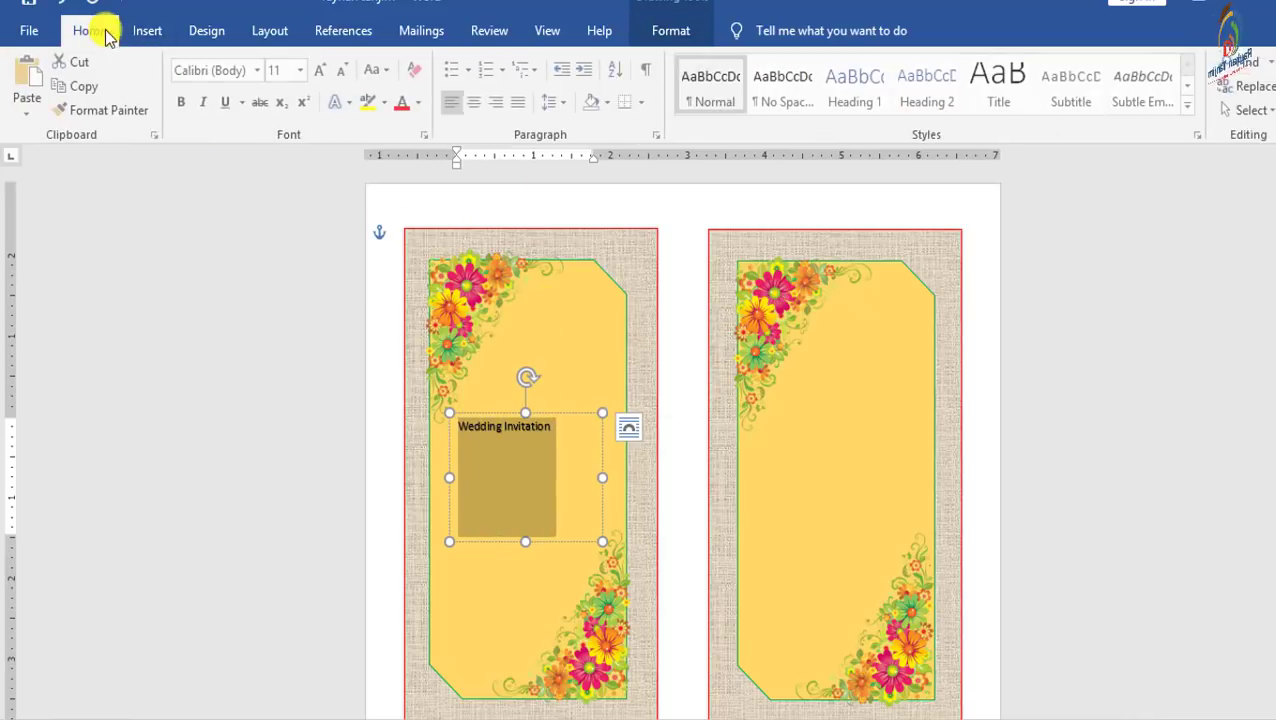
Set the heading font to Bradley Hand ITC and grow it to 24 pt.
click(258, 72)
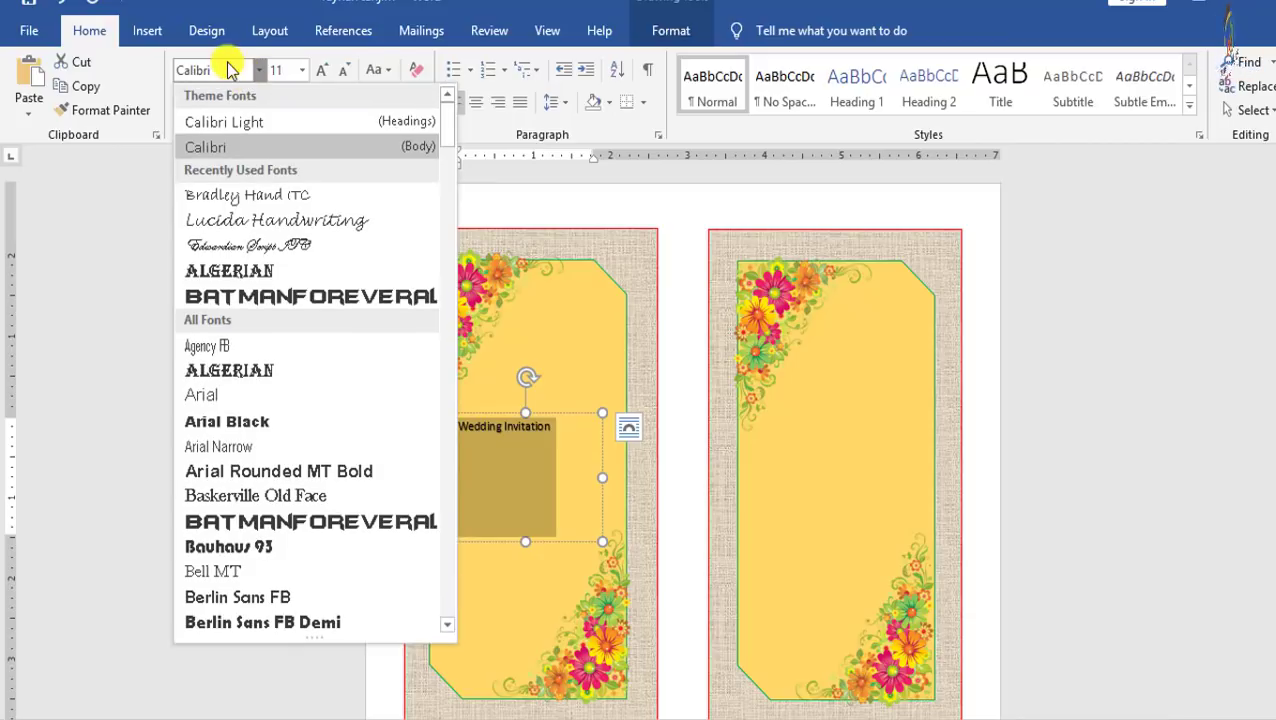
click(180, 68)
double_click(180, 72)
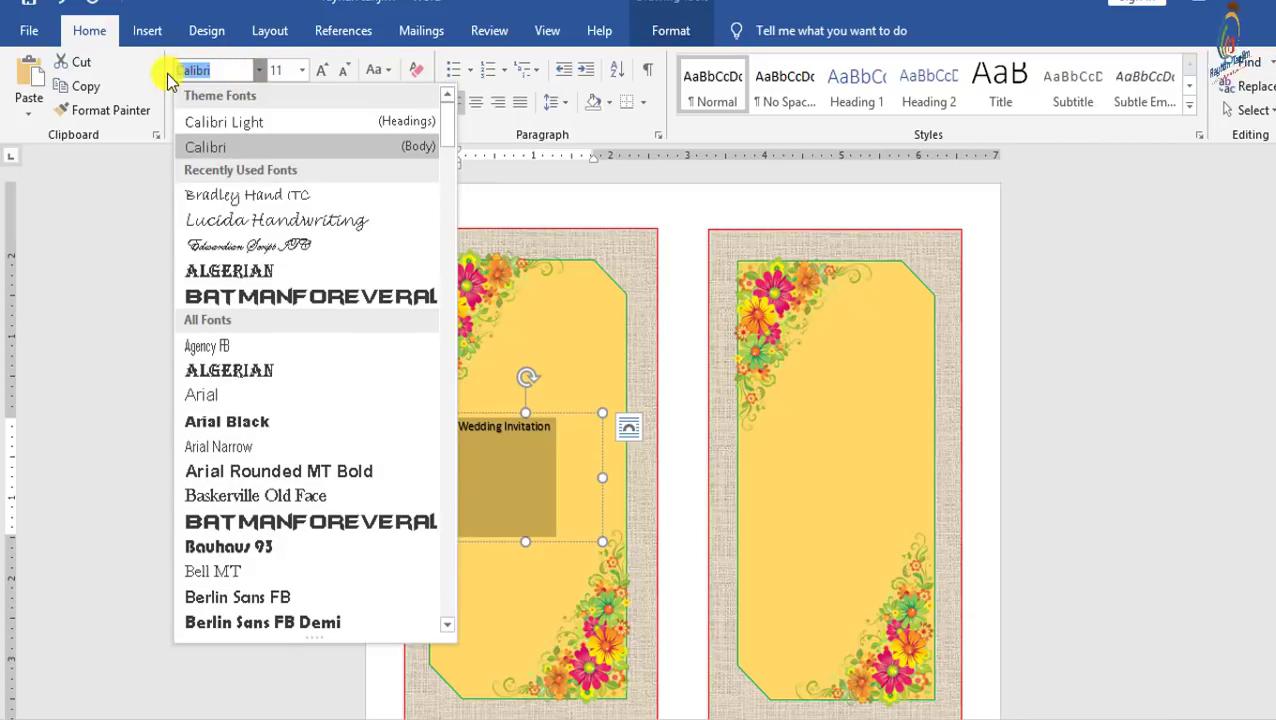
text(Bre)
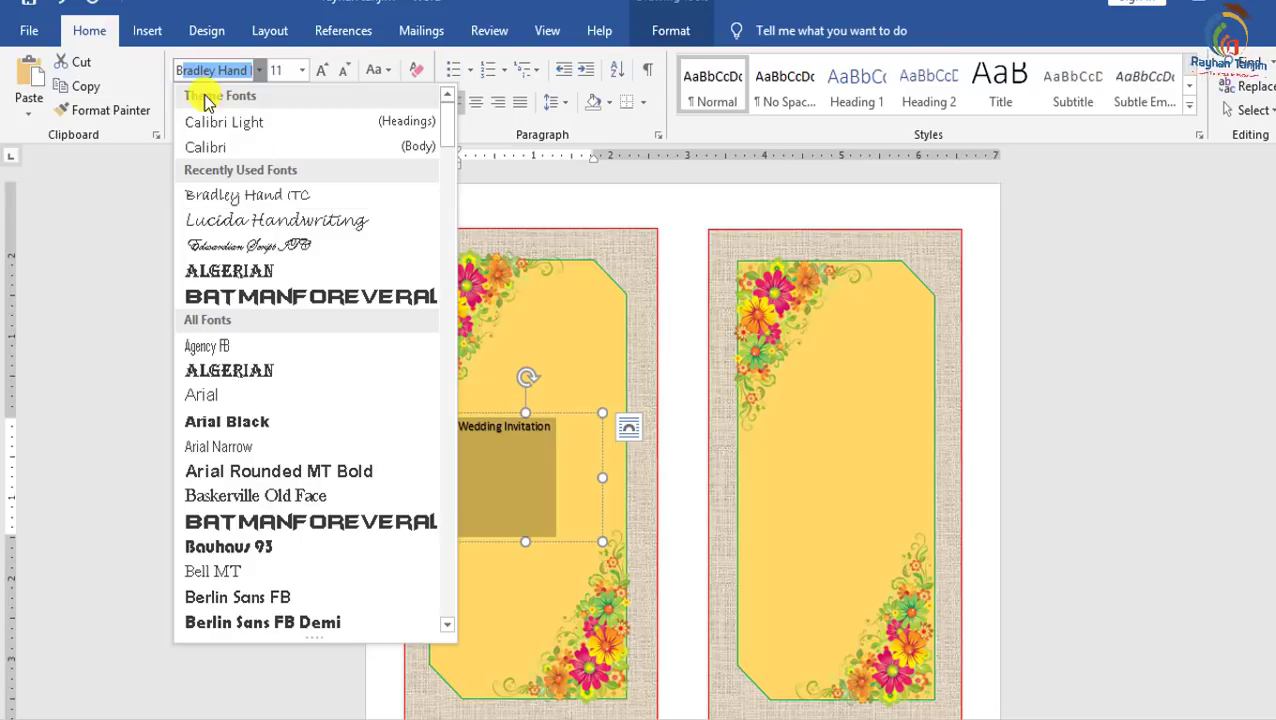
key(Return)
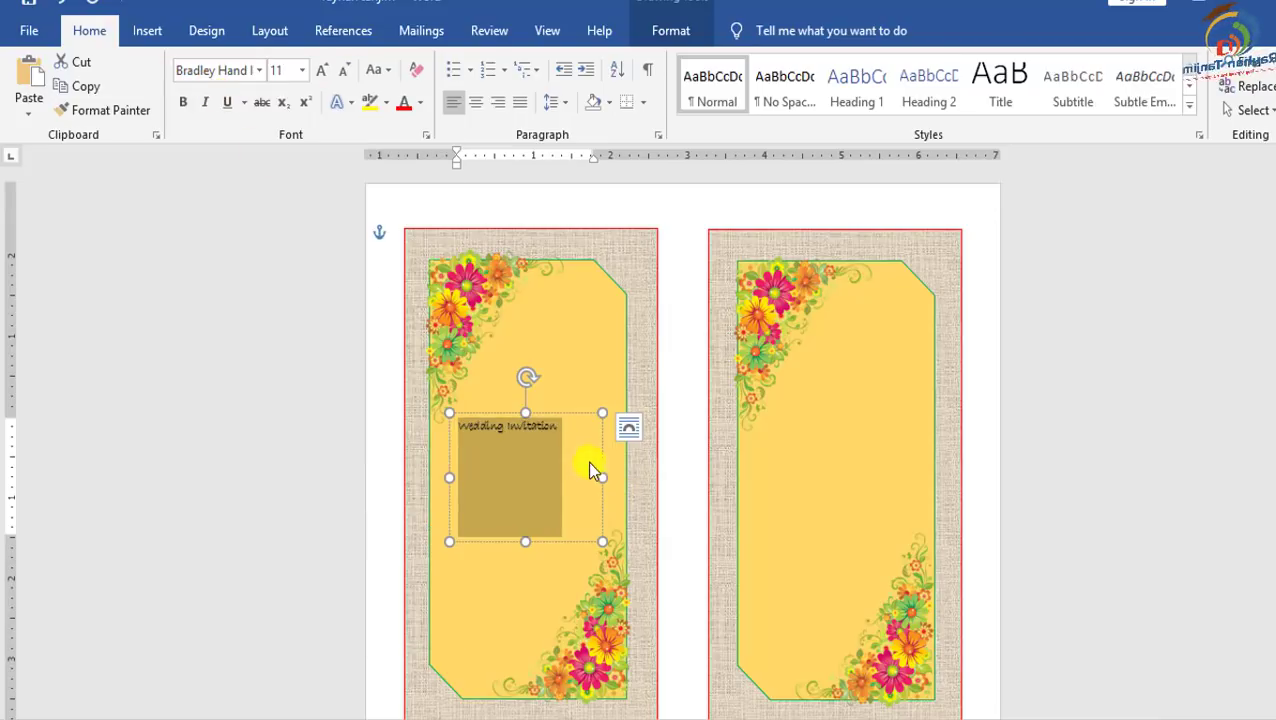
click(321, 70)
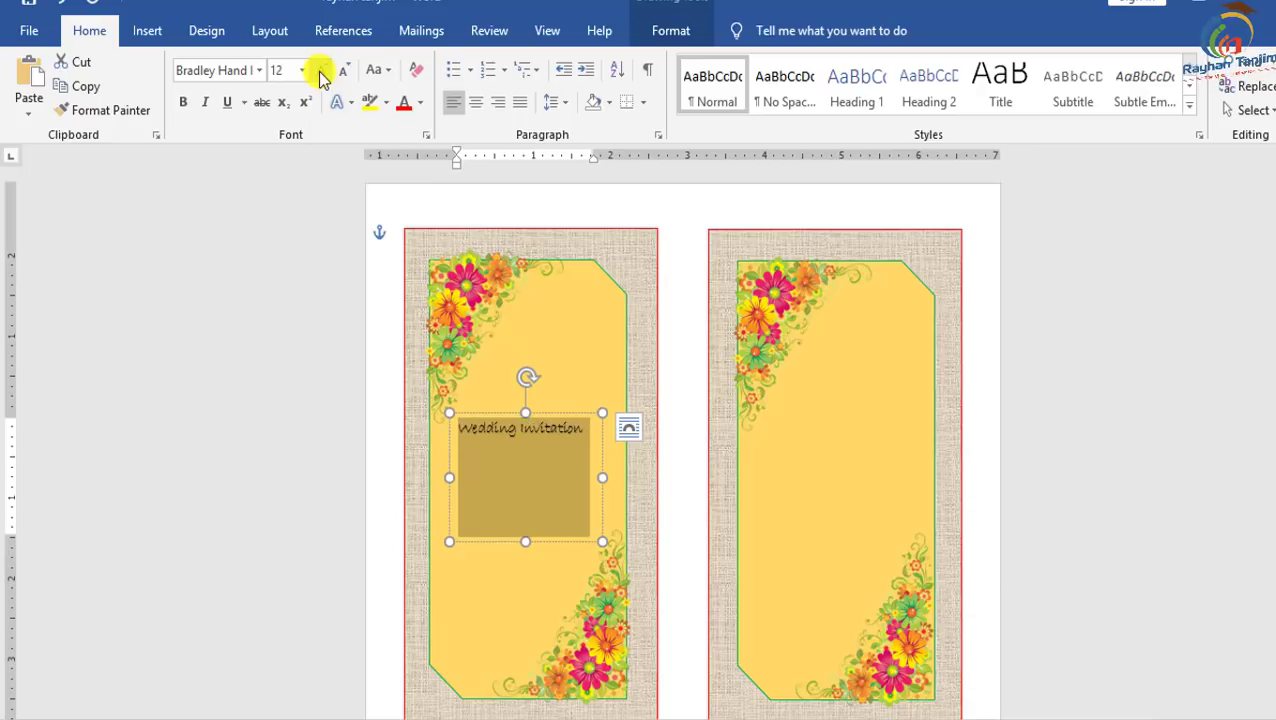
click(321, 70)
click(321, 70)
click(321, 70)
click(321, 70)
click(321, 72)
click(321, 72)
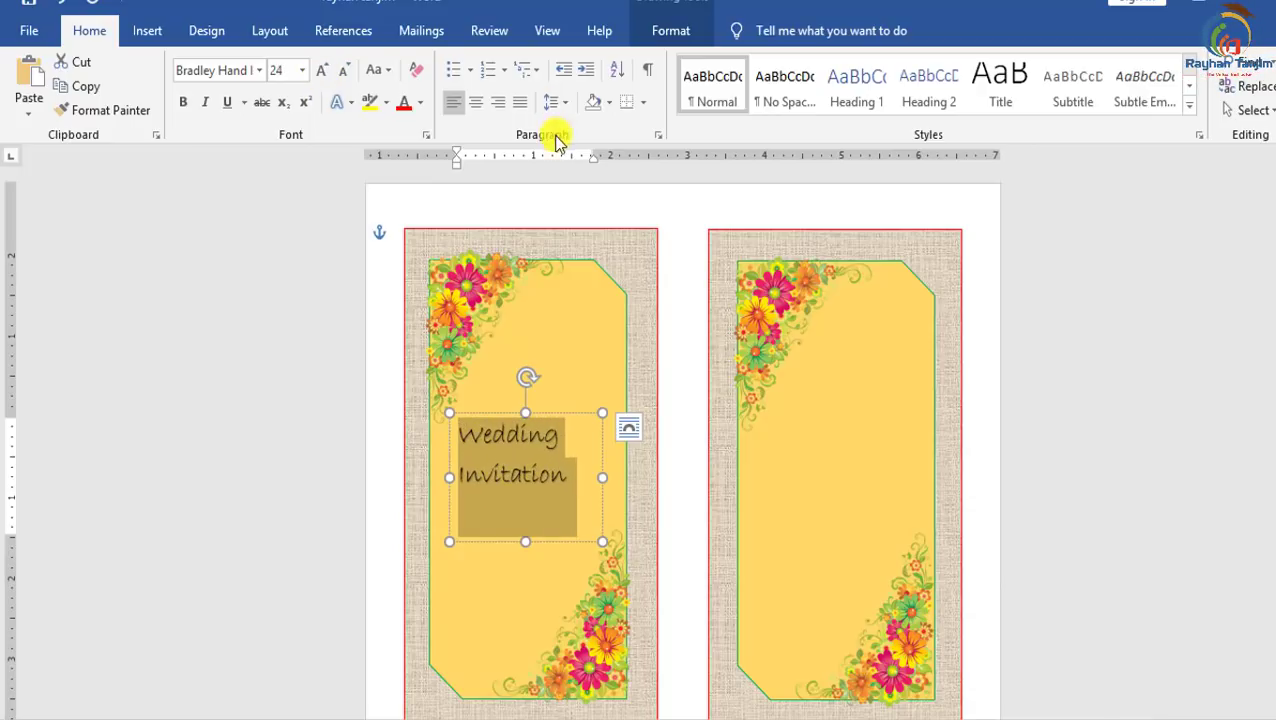
Centre the heading, colour it blue and enlarge it to 36 pt.
click(477, 104)
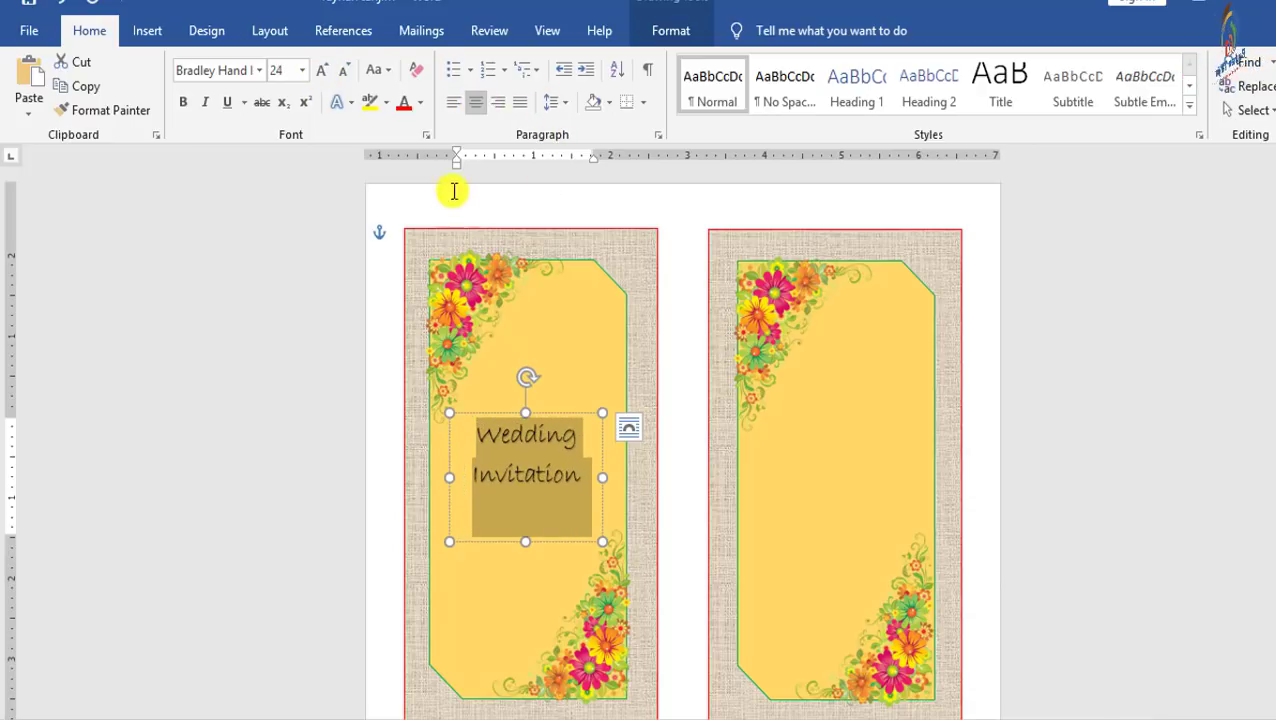
click(420, 102)
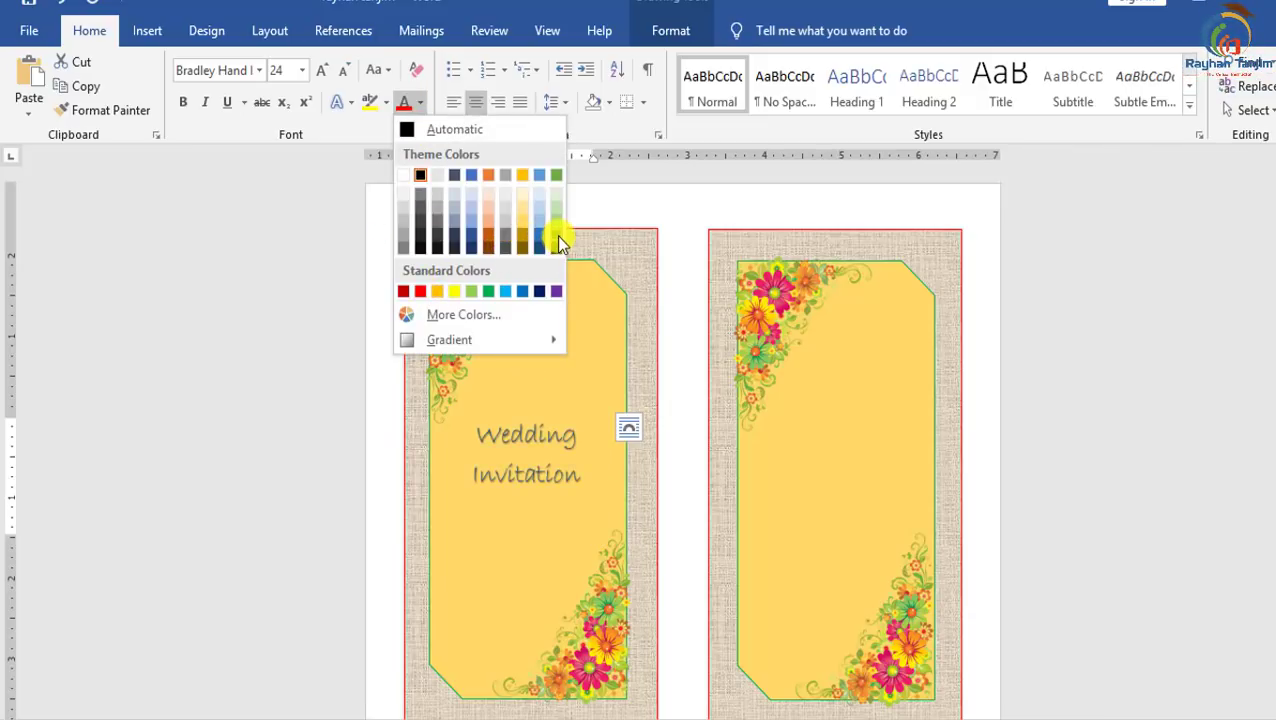
click(505, 291)
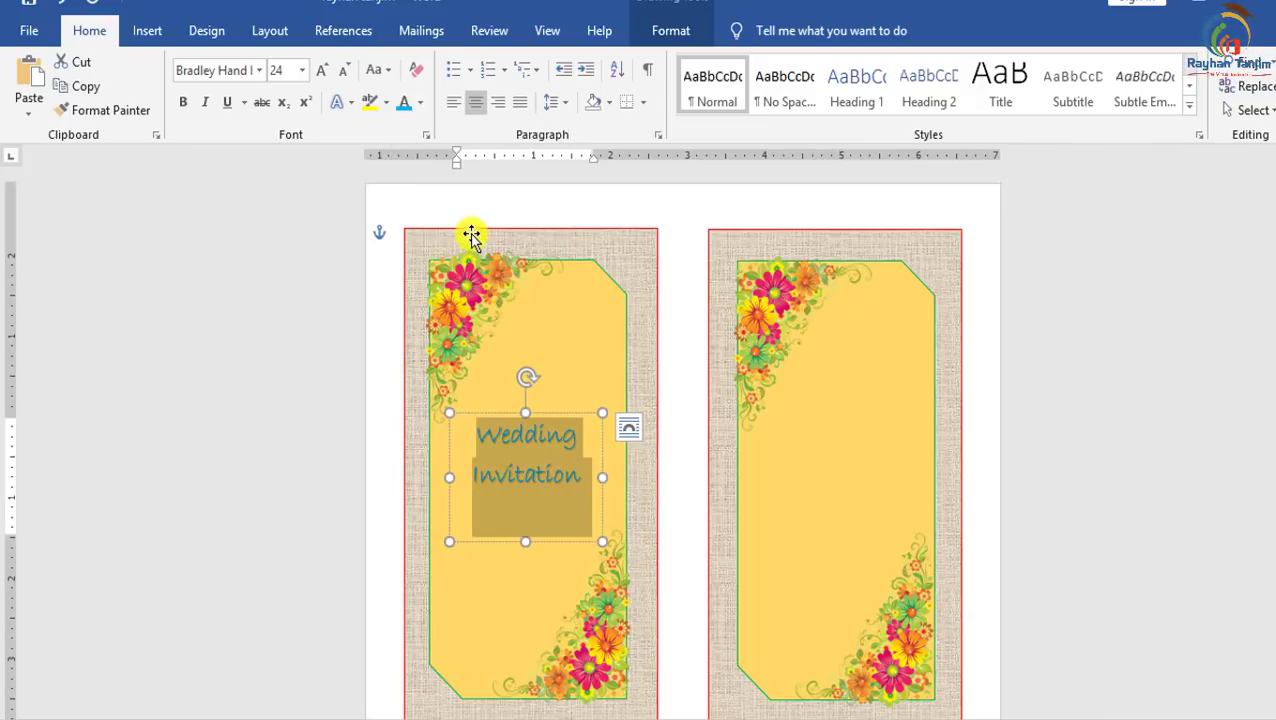
click(321, 72)
click(321, 72)
click(321, 72)
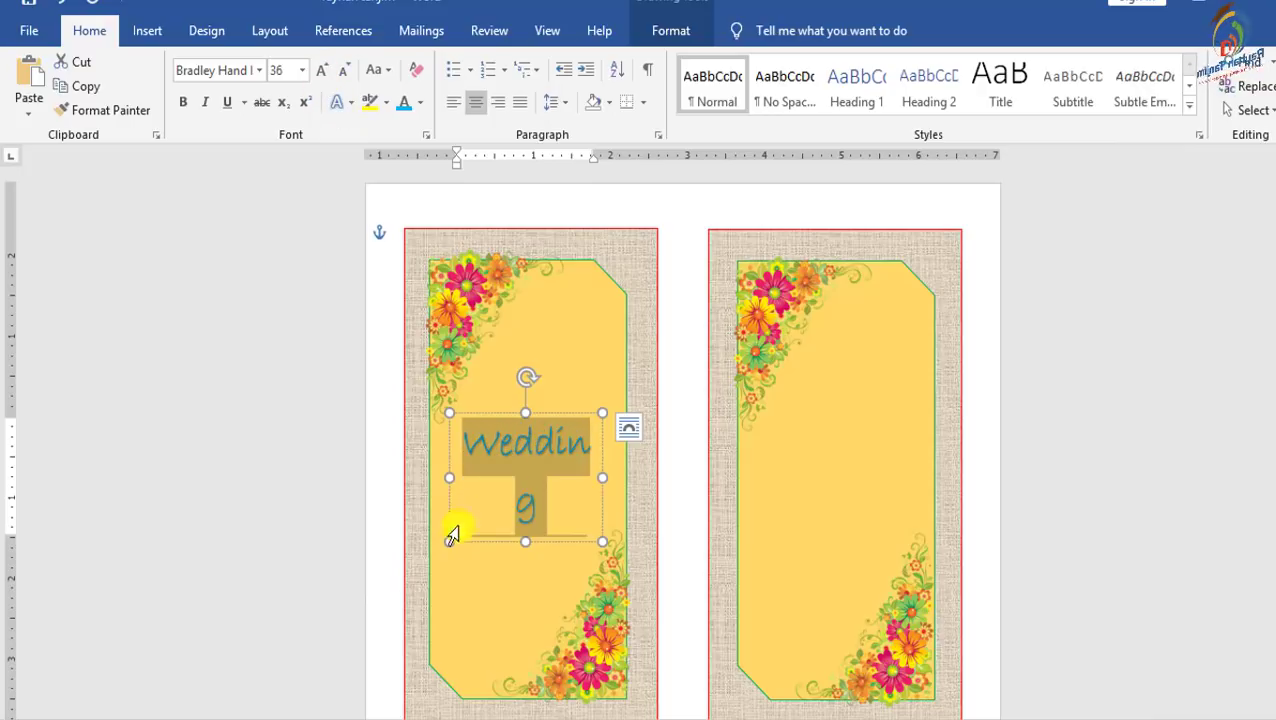
Make the heading text box taller and wider so each word fits on its own line.
drag(451, 541, 458, 593)
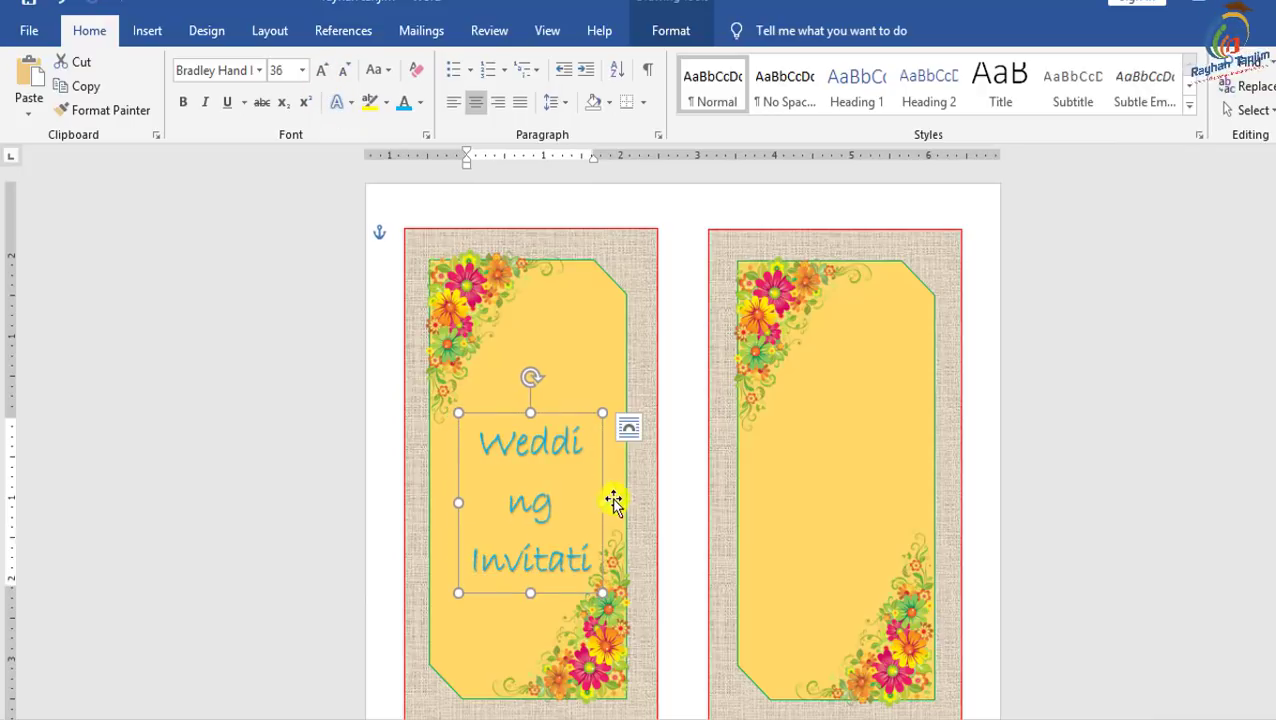
drag(604, 505, 623, 503)
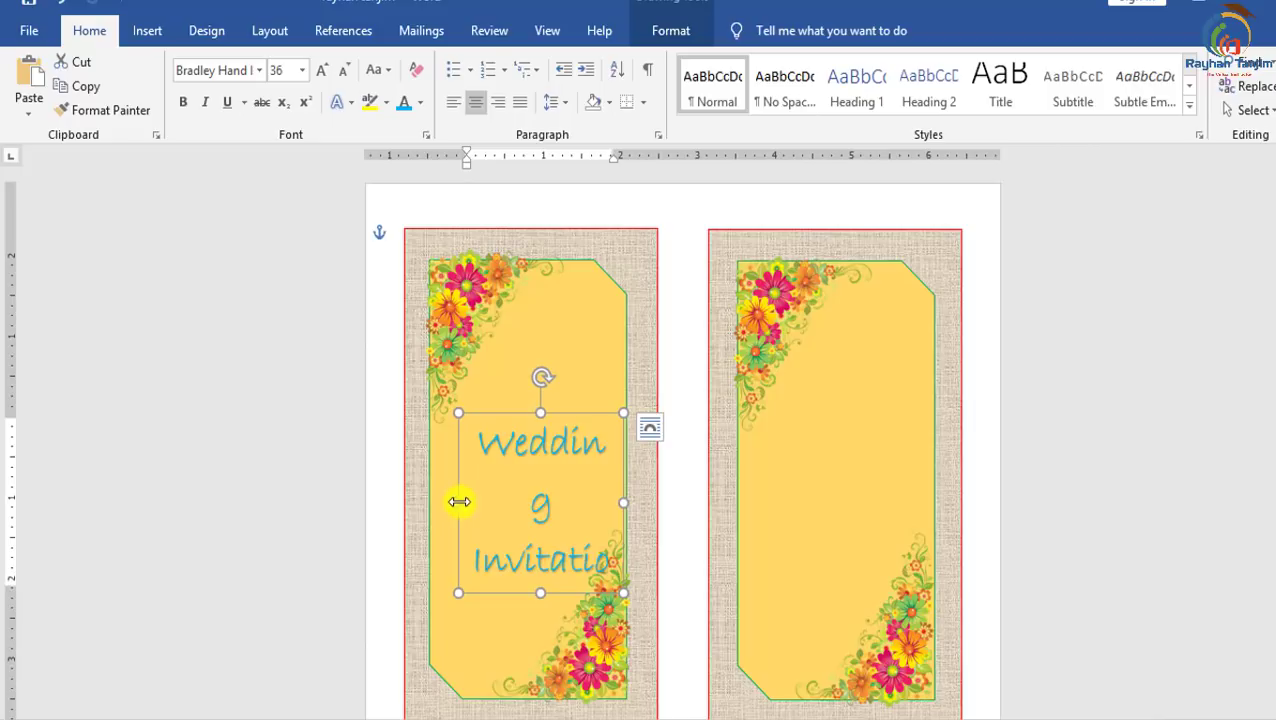
drag(459, 502, 438, 502)
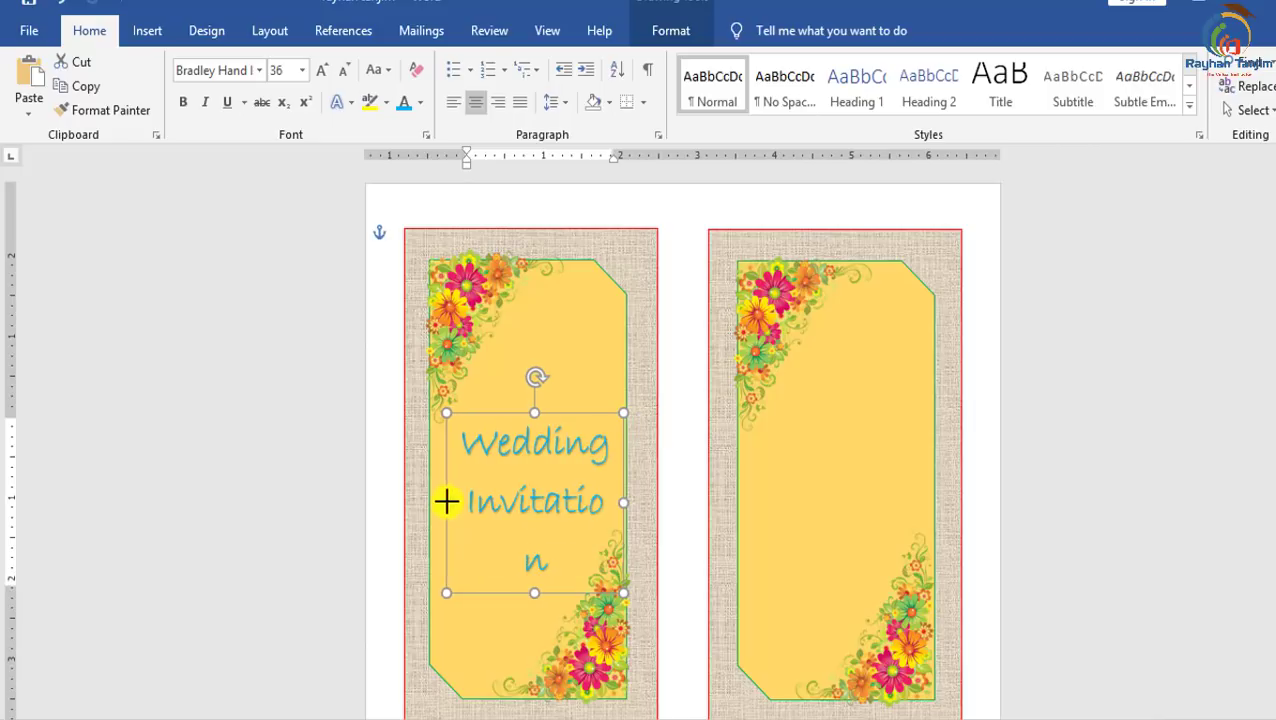
click(605, 365)
Draw a text box inside the right yellow panel.
click(812, 450)
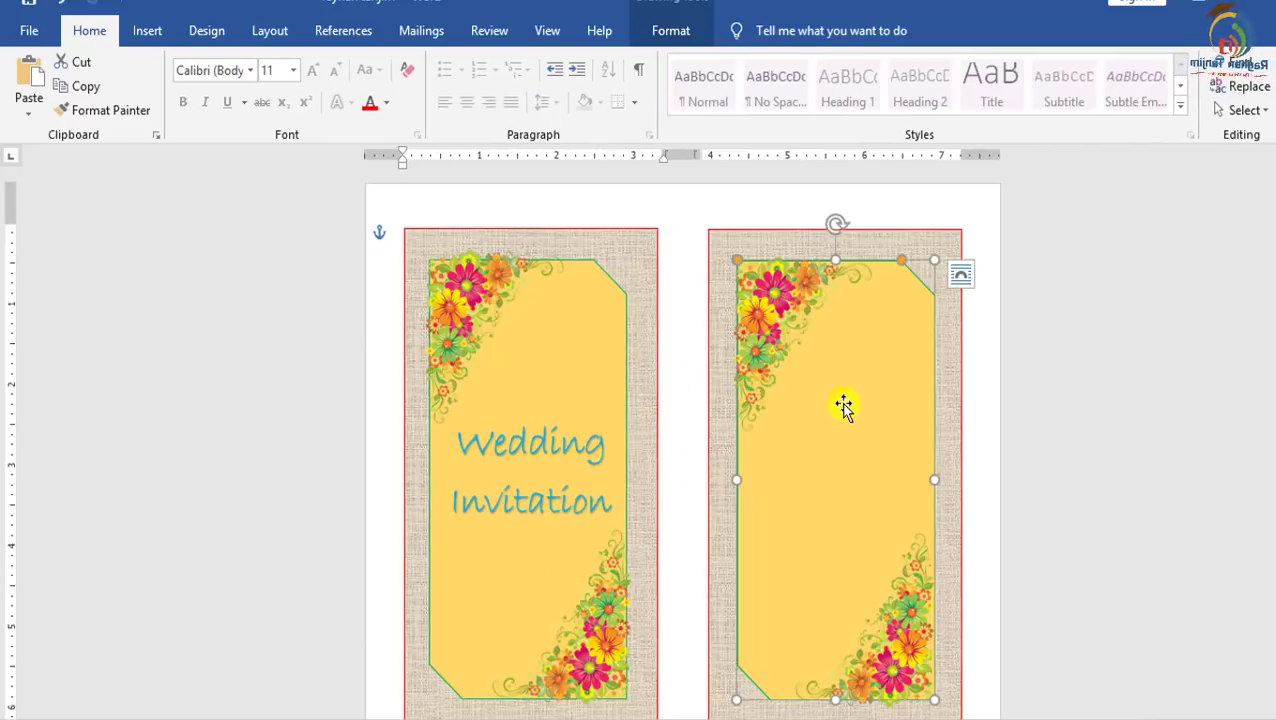
click(147, 30)
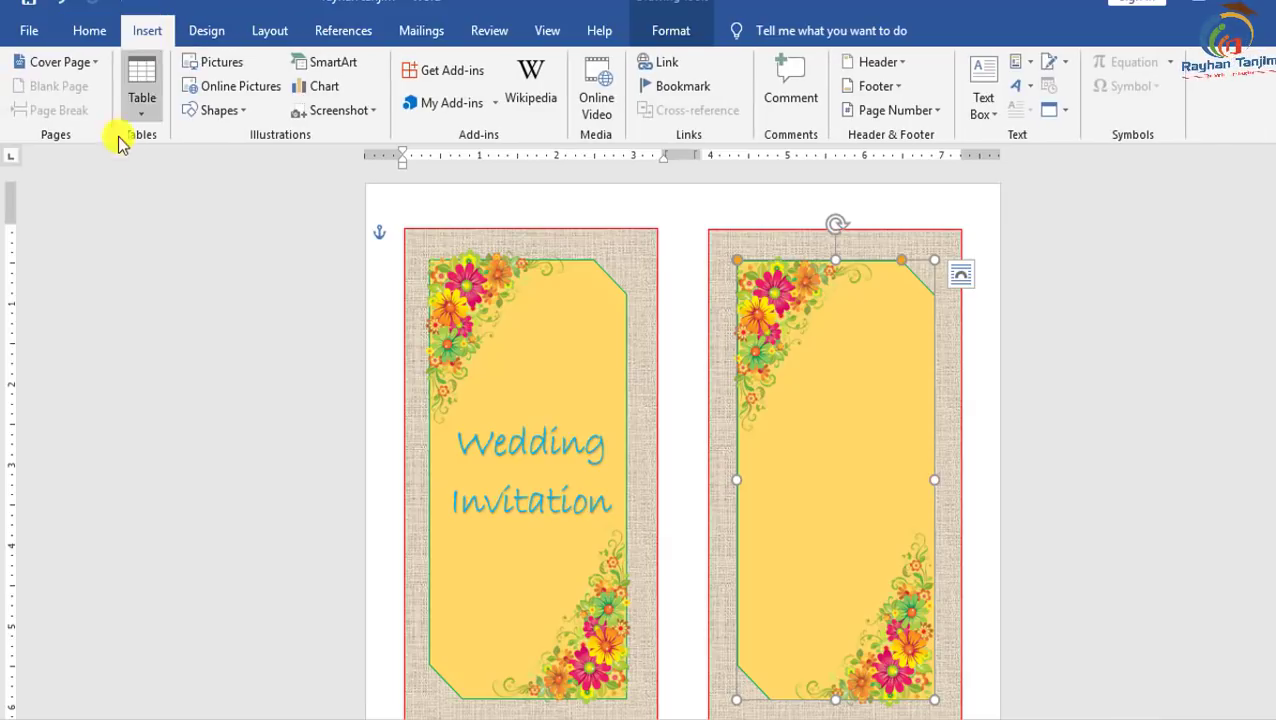
click(245, 112)
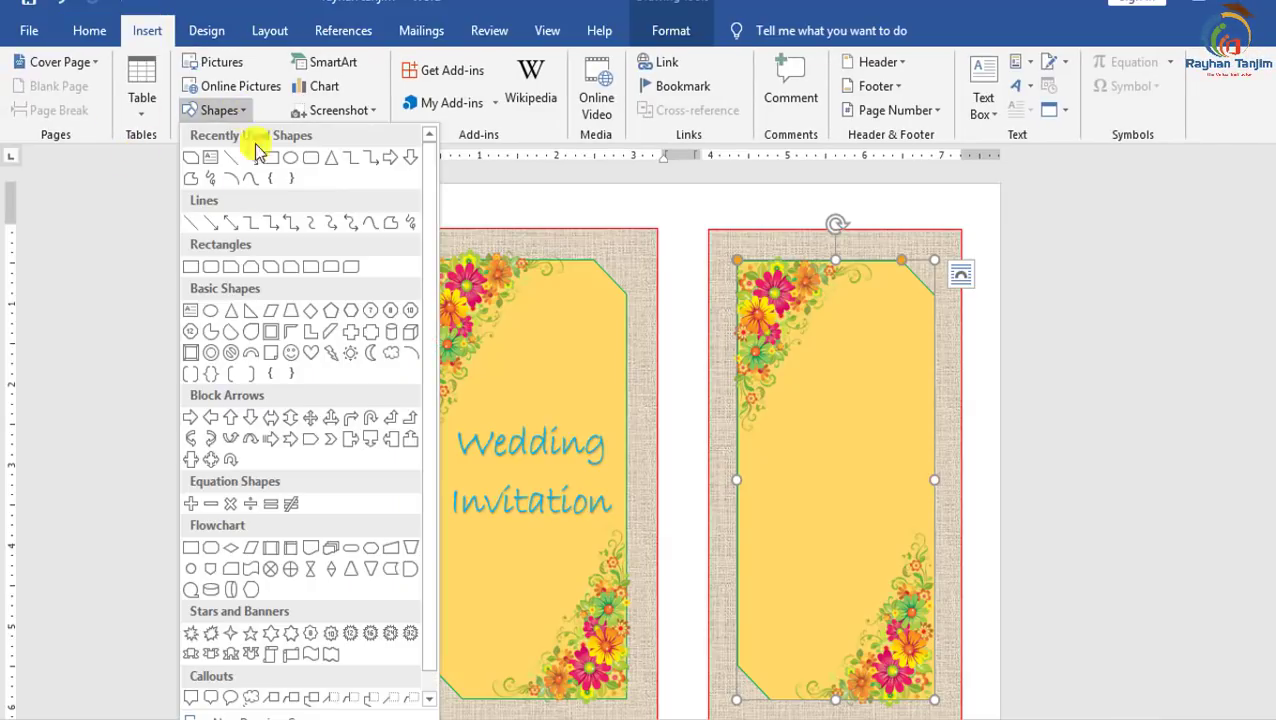
click(191, 316)
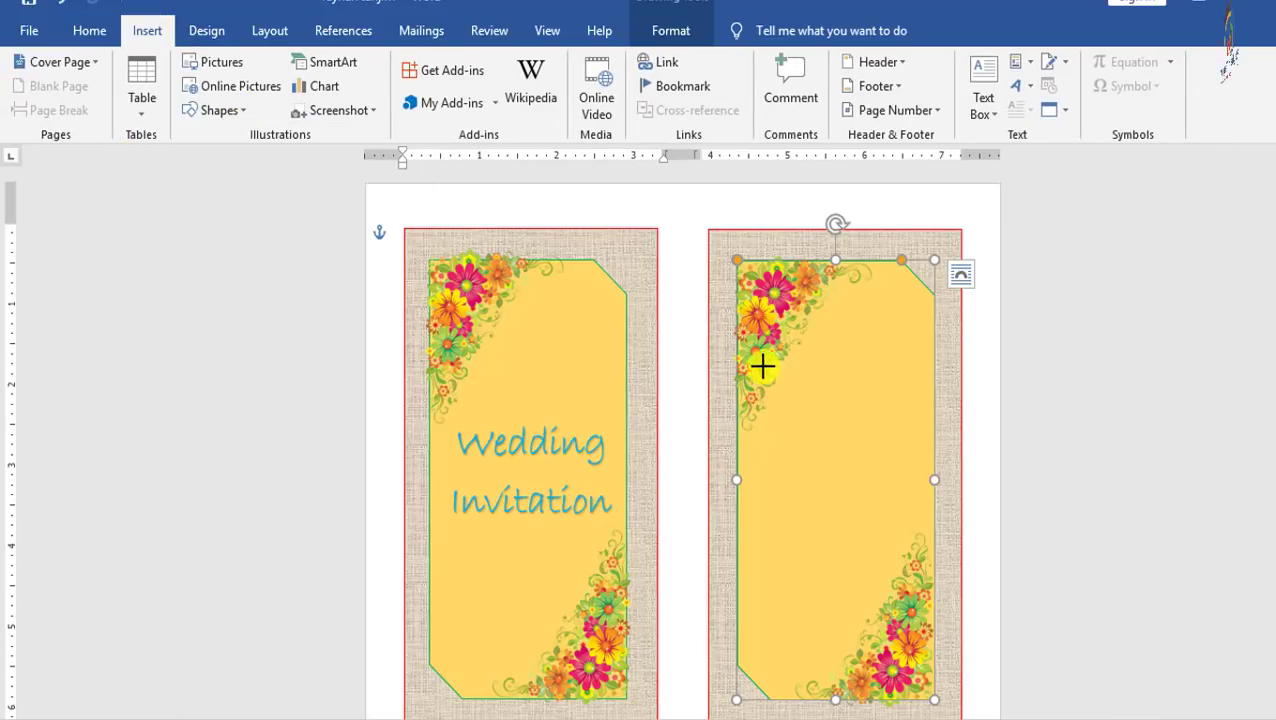
drag(762, 366, 918, 569)
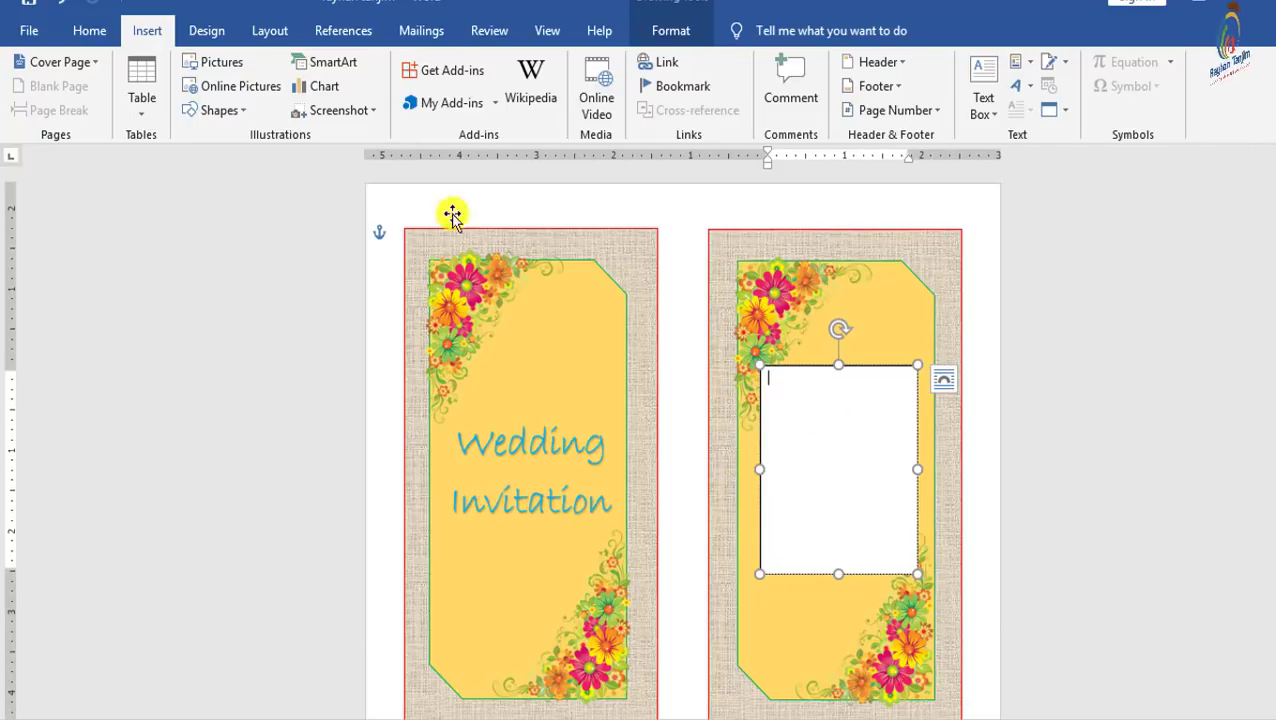
Give the details text box No Outline and No Fill, then select its text.
click(490, 86)
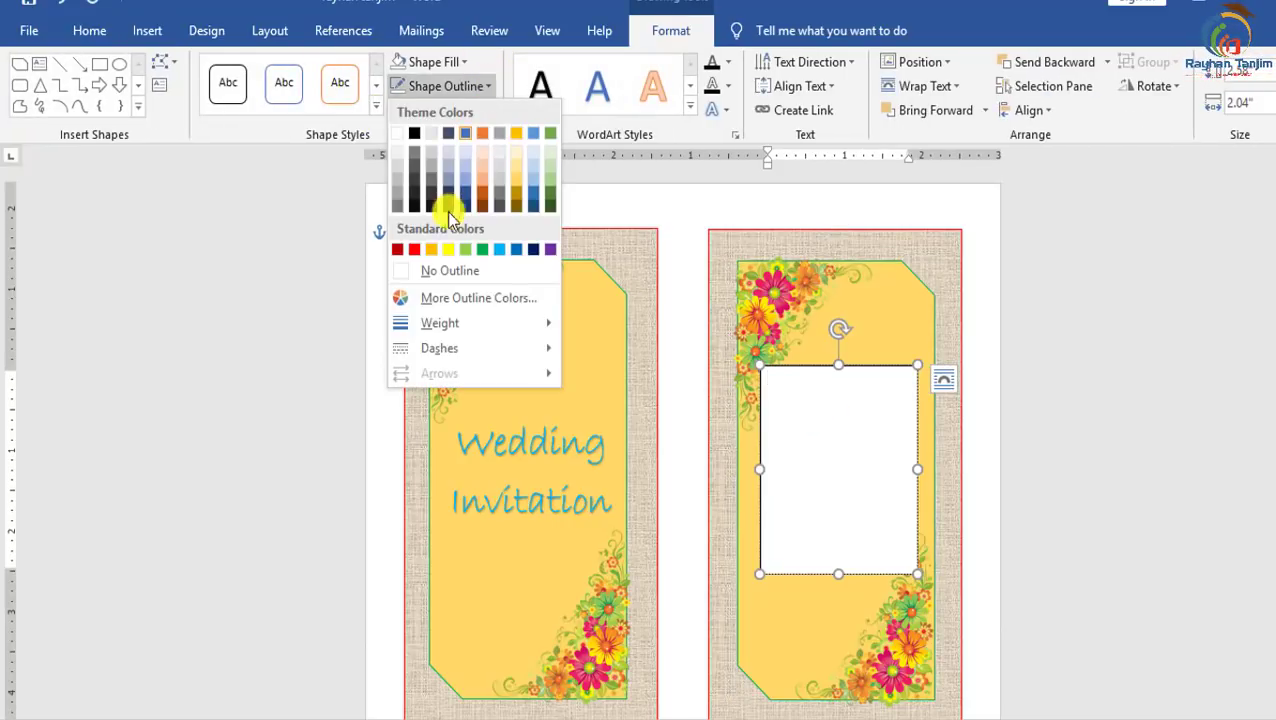
click(456, 268)
click(466, 63)
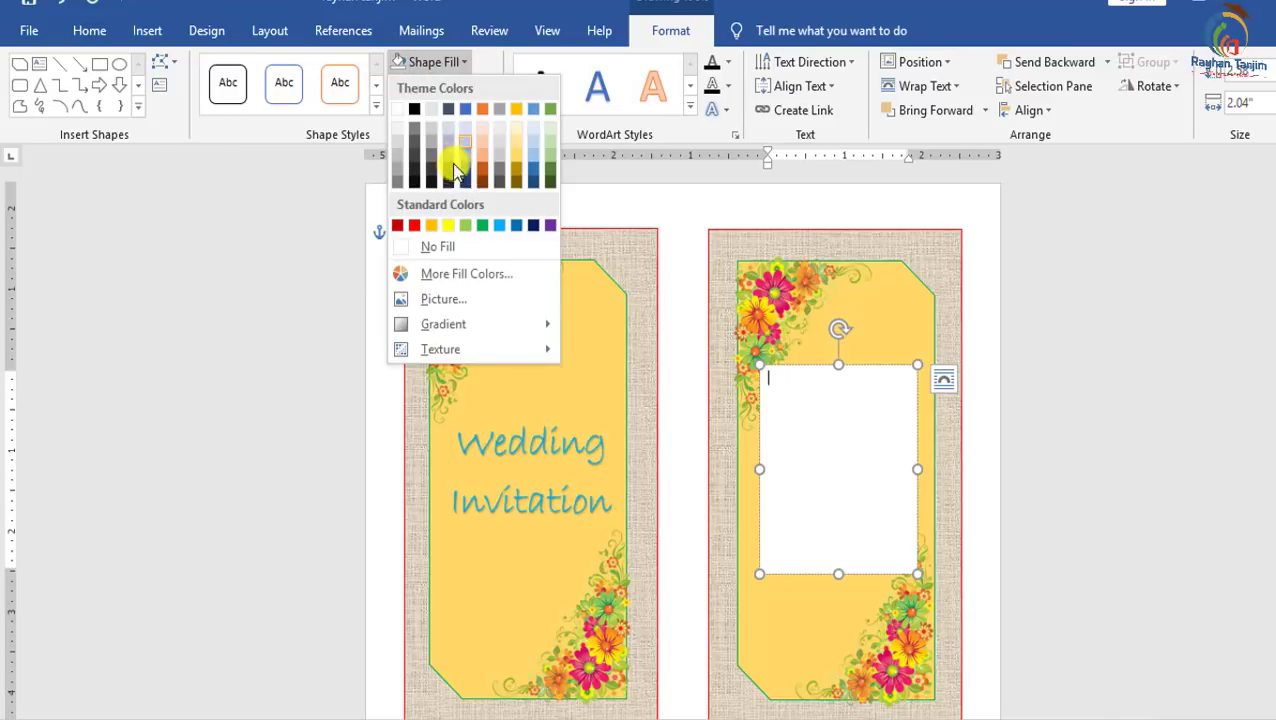
click(435, 246)
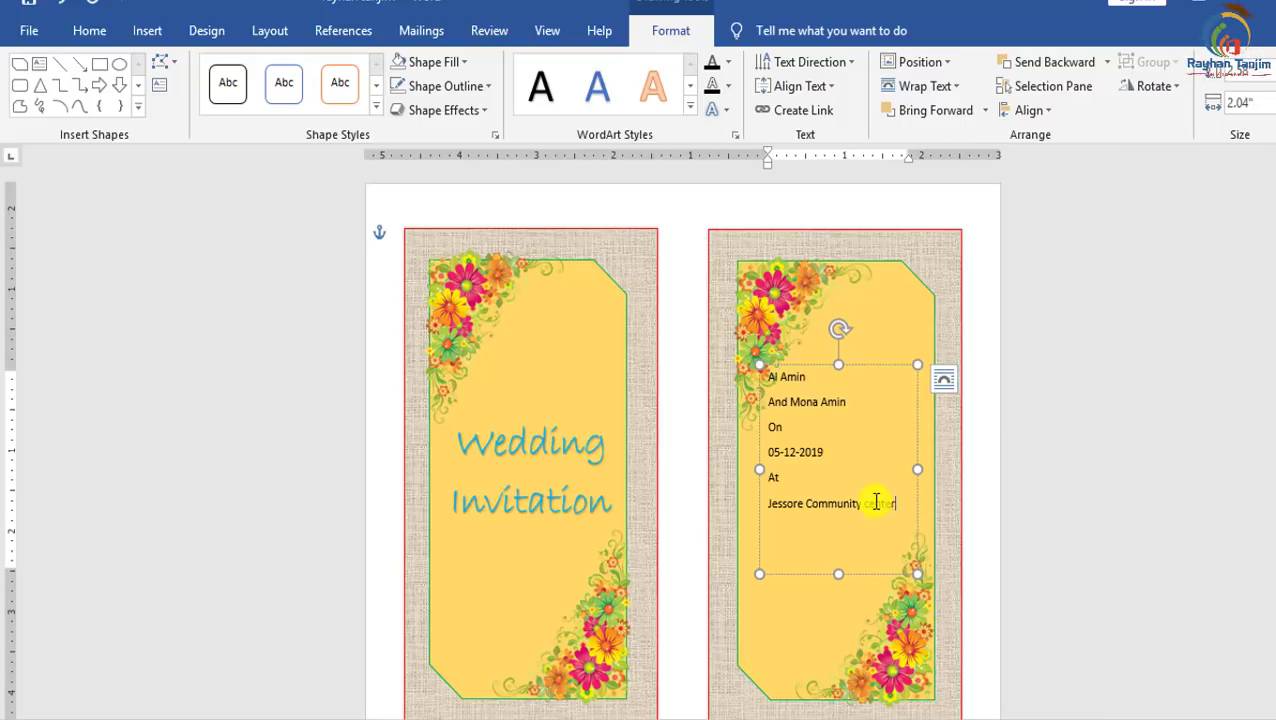
drag(900, 504, 764, 368)
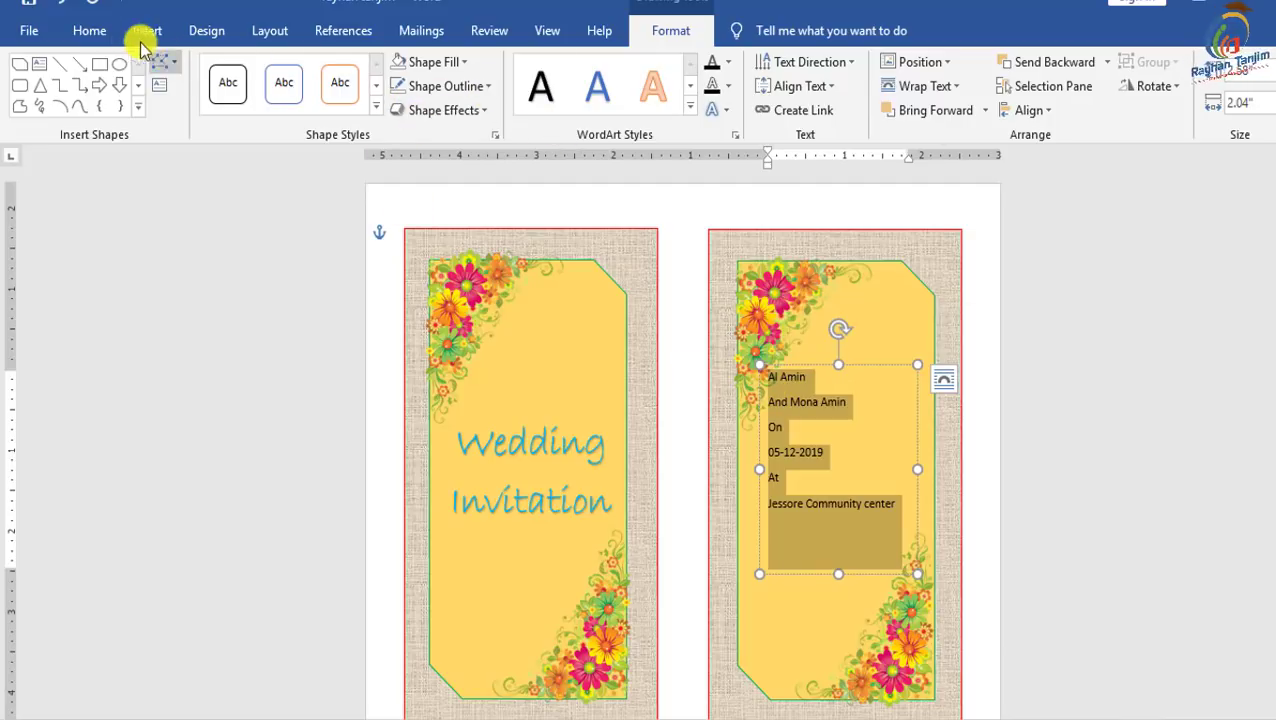
Centre the details, apply the first text effect and set the font to Lucida Handwriting.
click(108, 36)
click(476, 103)
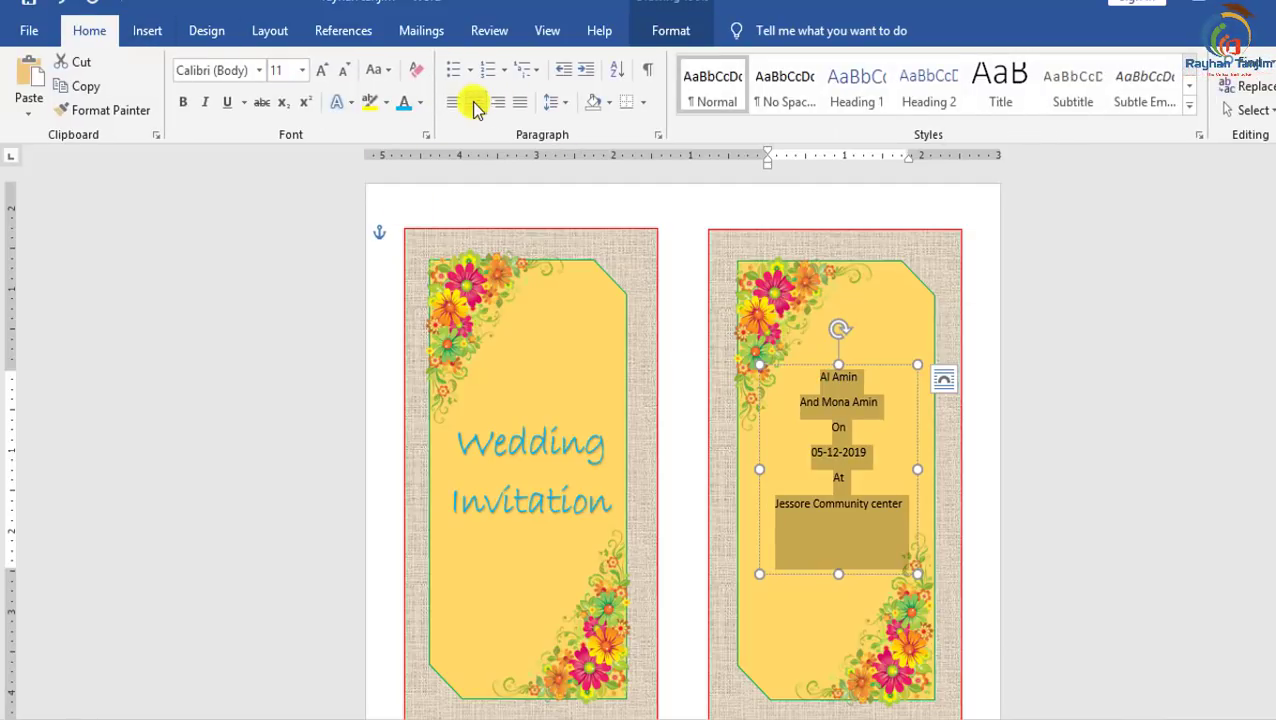
click(350, 103)
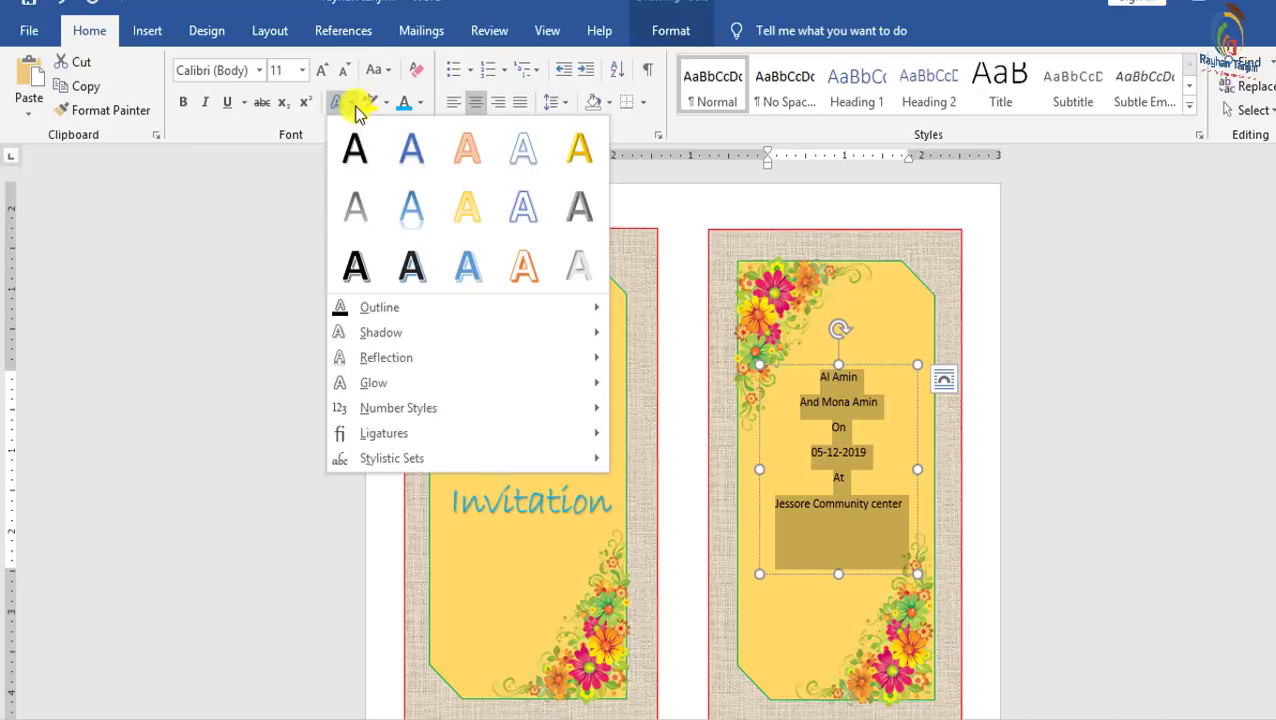
click(356, 148)
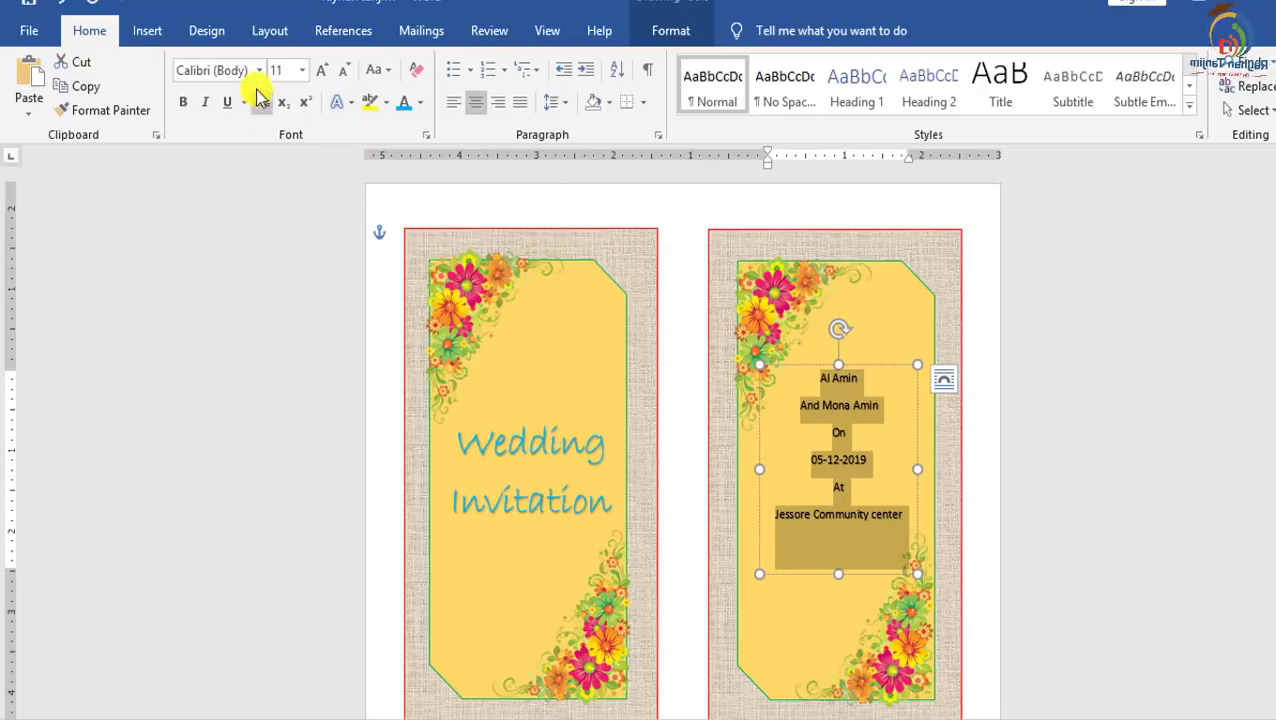
click(233, 70)
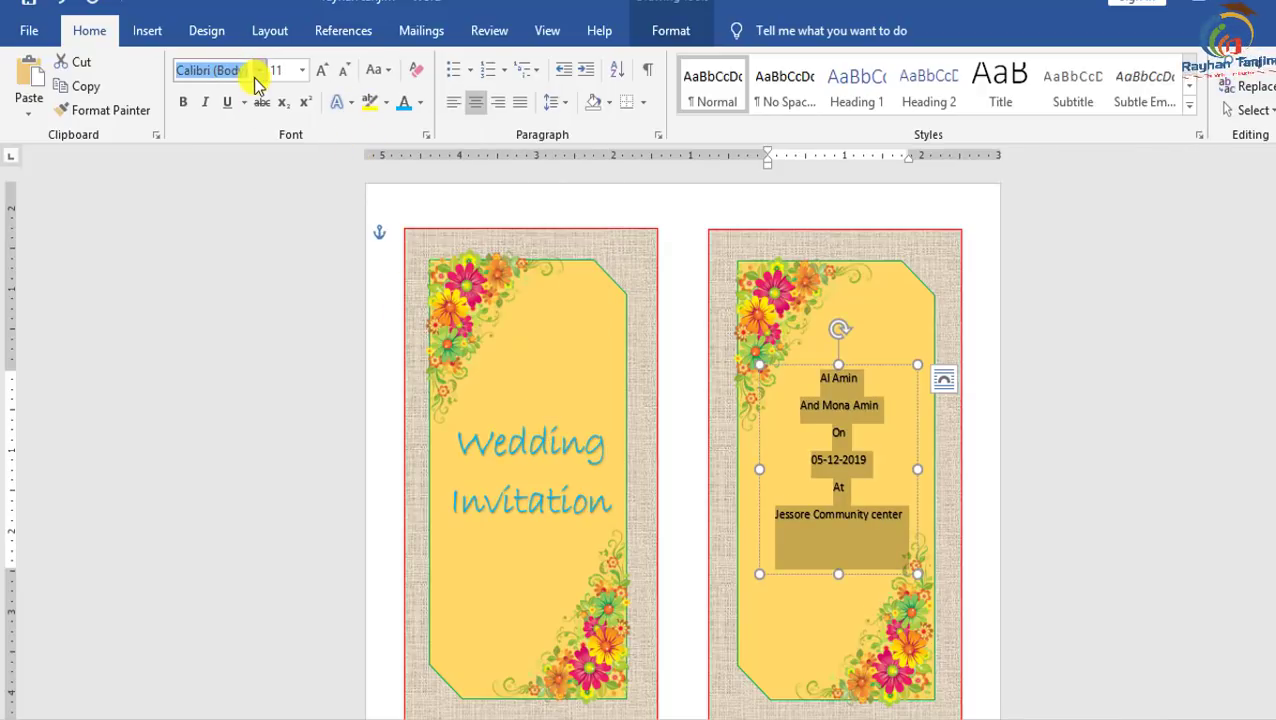
text(Lucida Hand)
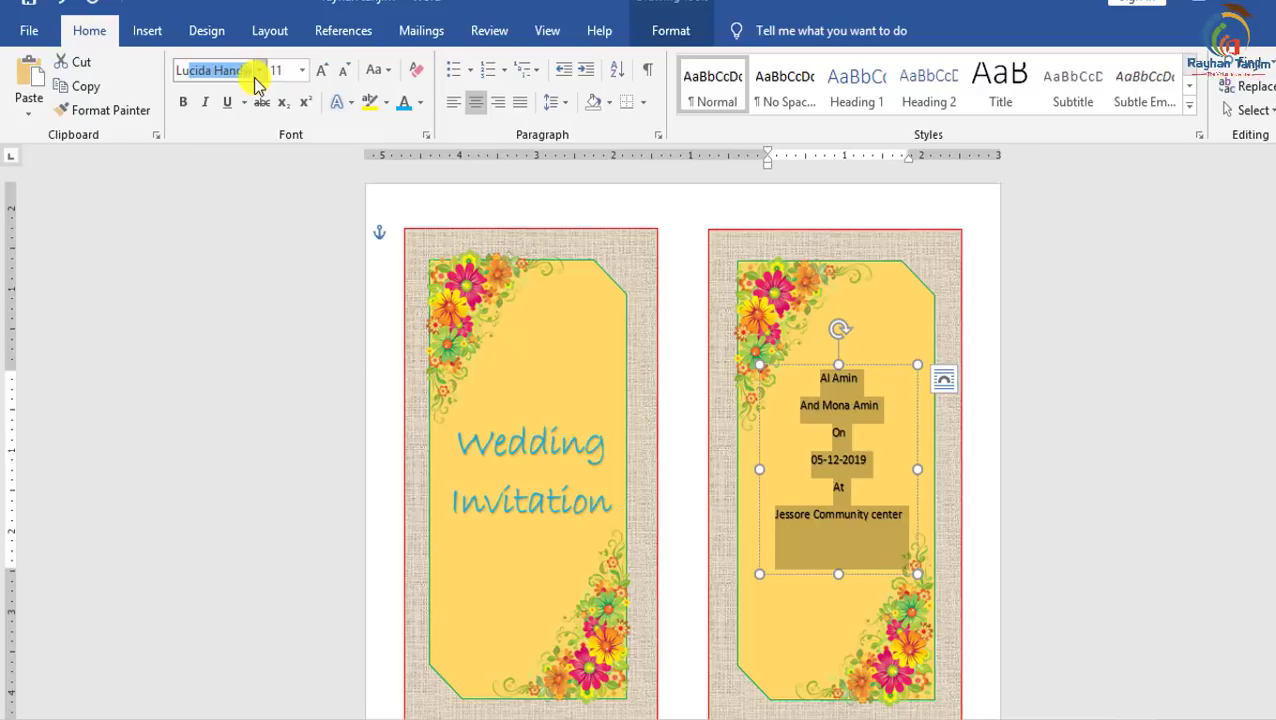
key(Return)
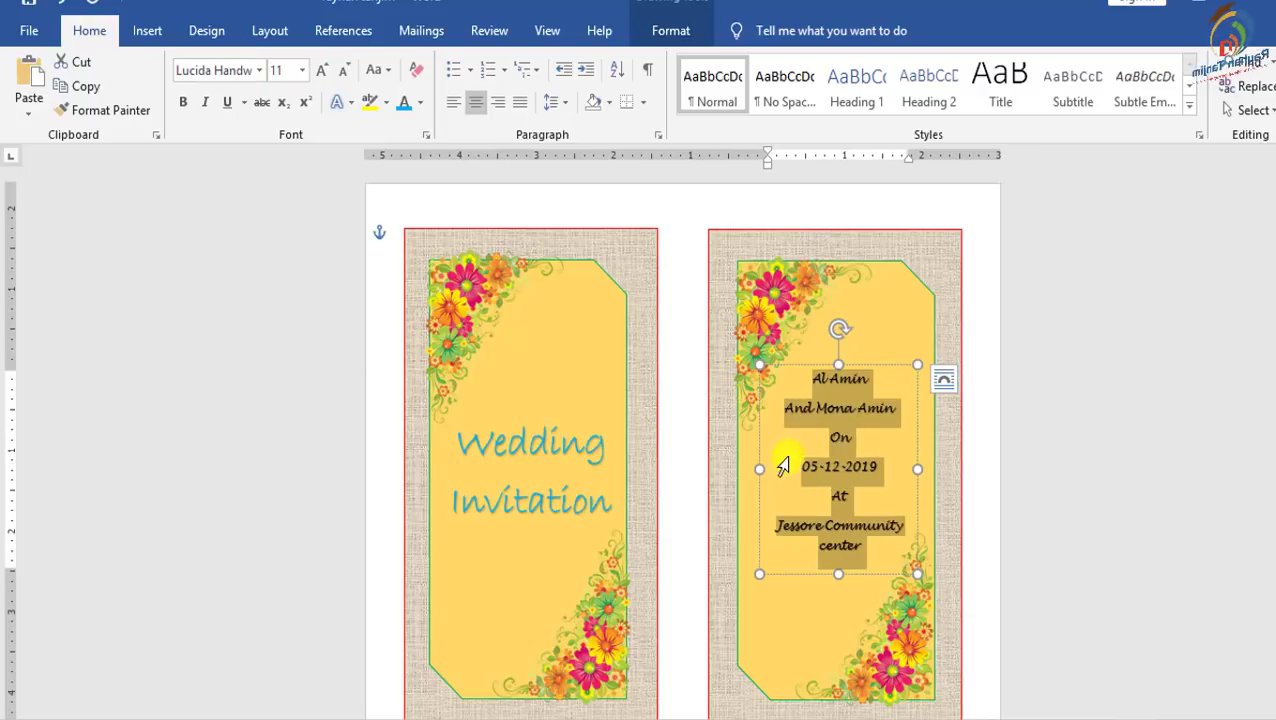
Enlarge the details text to 14 pt and colour it purple.
click(756, 470)
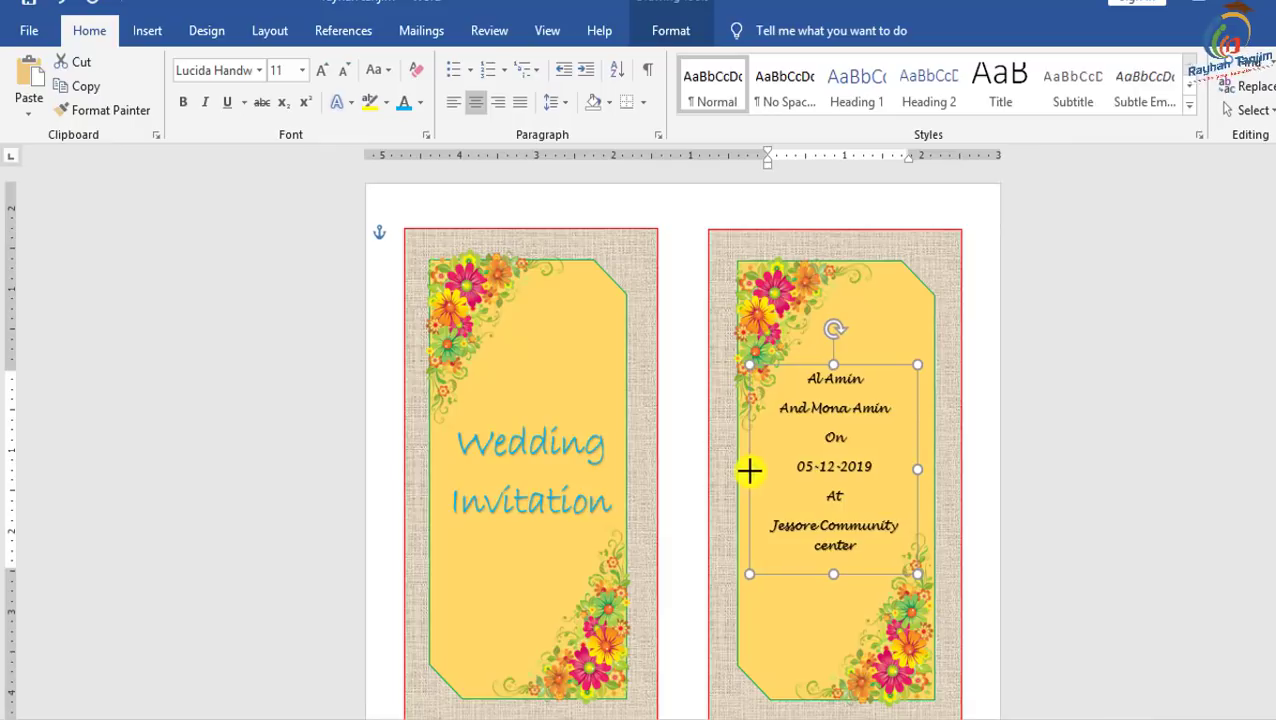
click(325, 72)
click(325, 72)
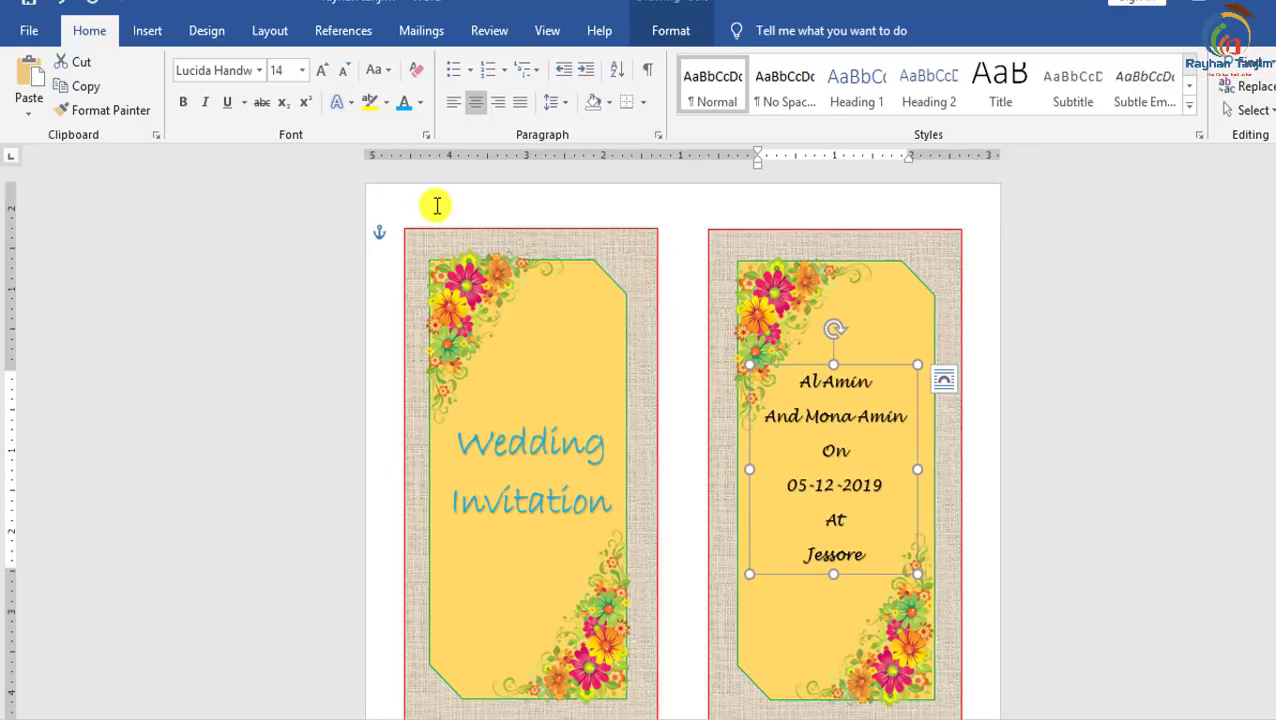
click(421, 103)
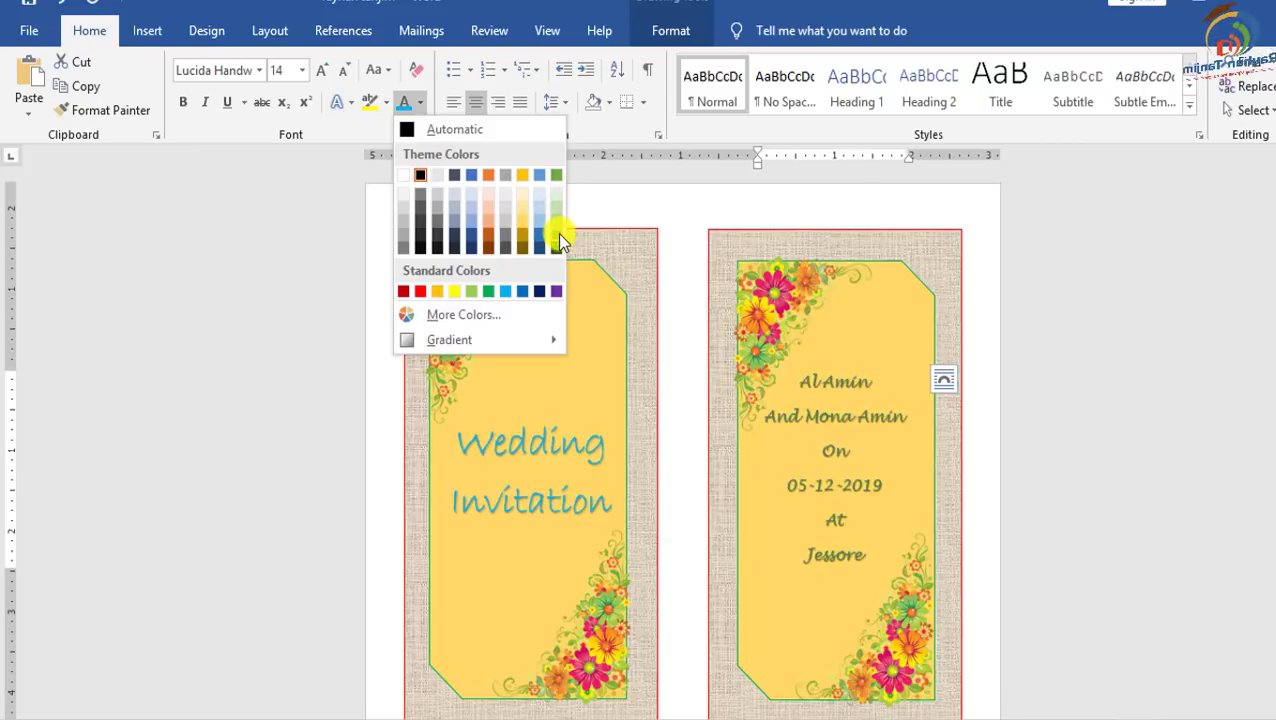
click(550, 290)
Drag the details text box's bottom edge down so 'Jessore Community center' shows in full.
click(838, 597)
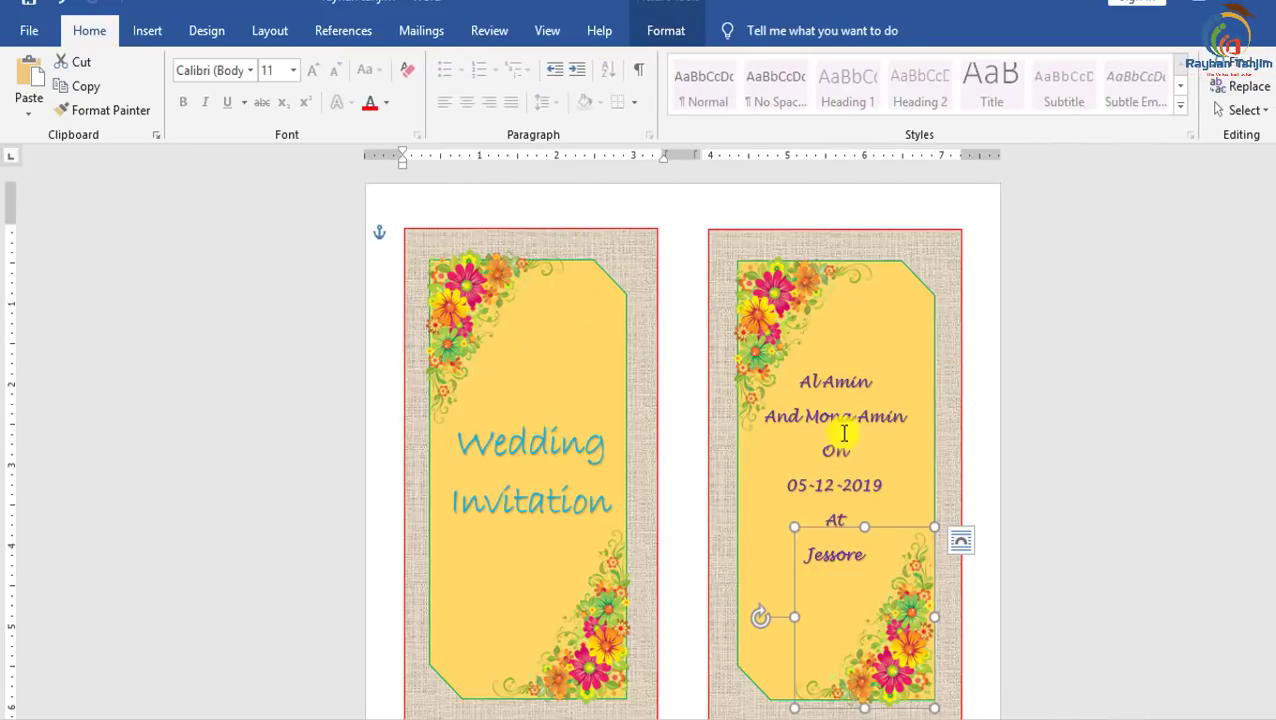
click(874, 351)
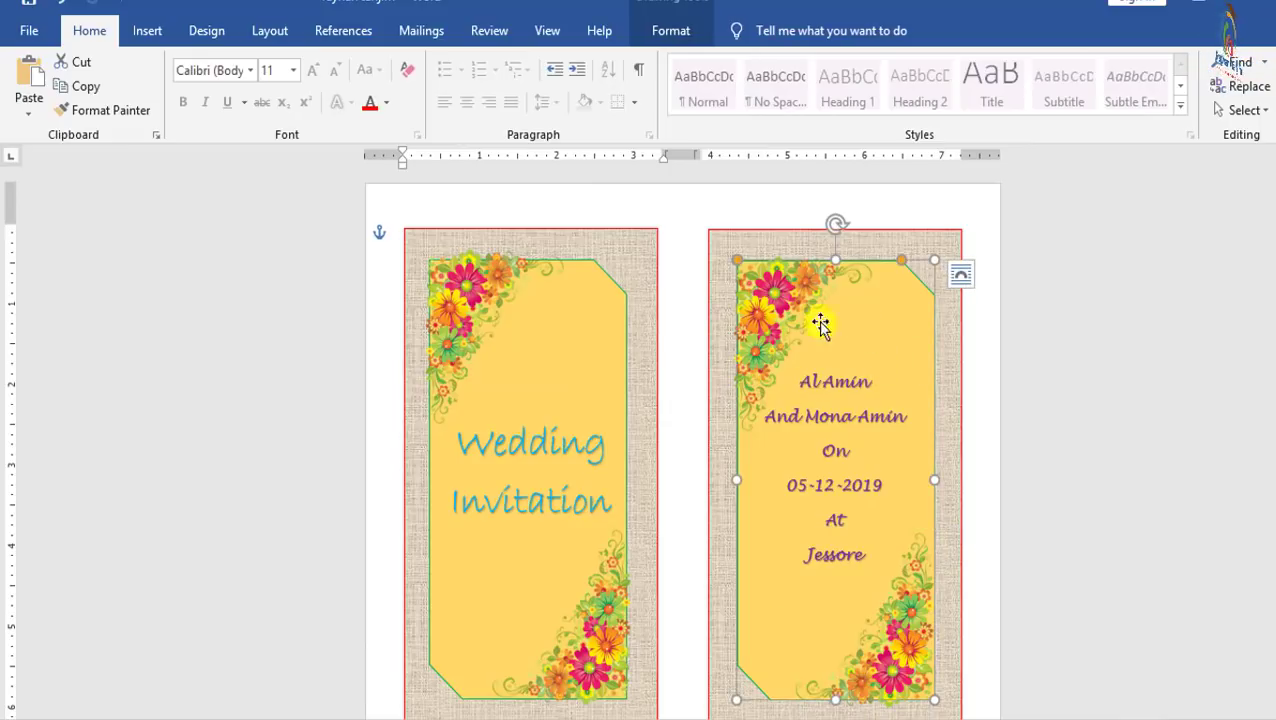
scroll(828, 434, down, 1)
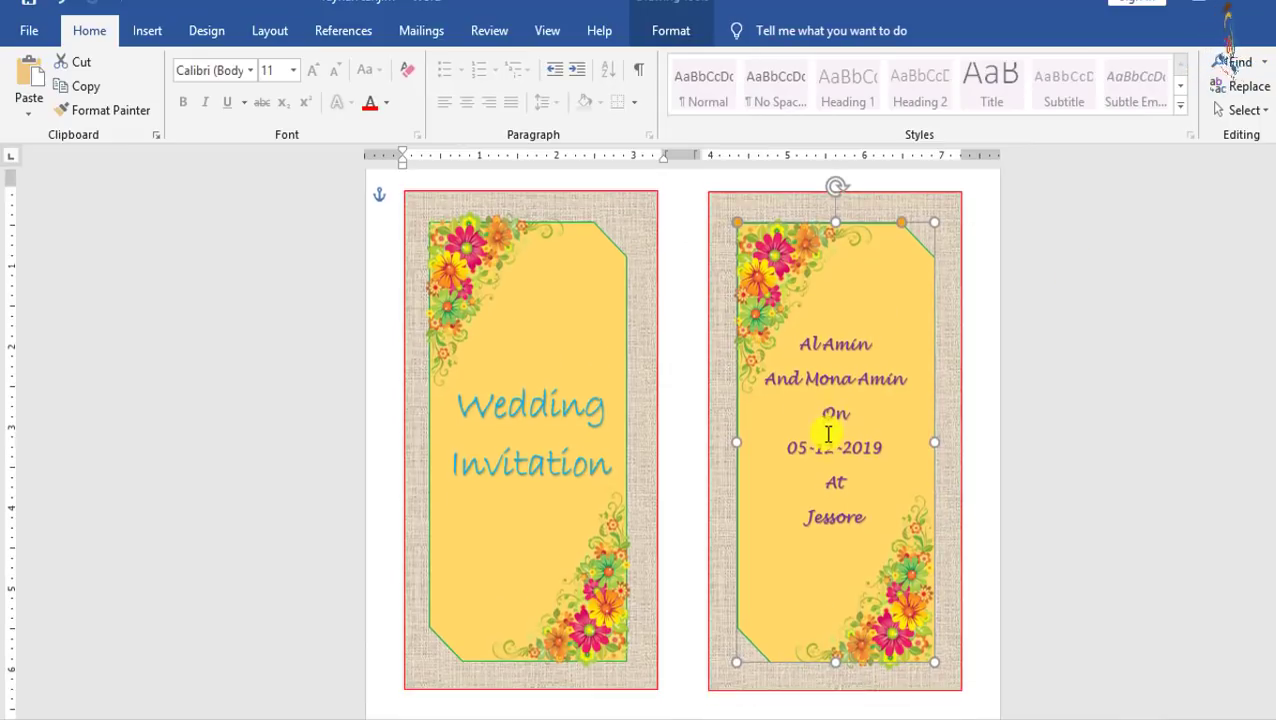
scroll(826, 452, up, 1)
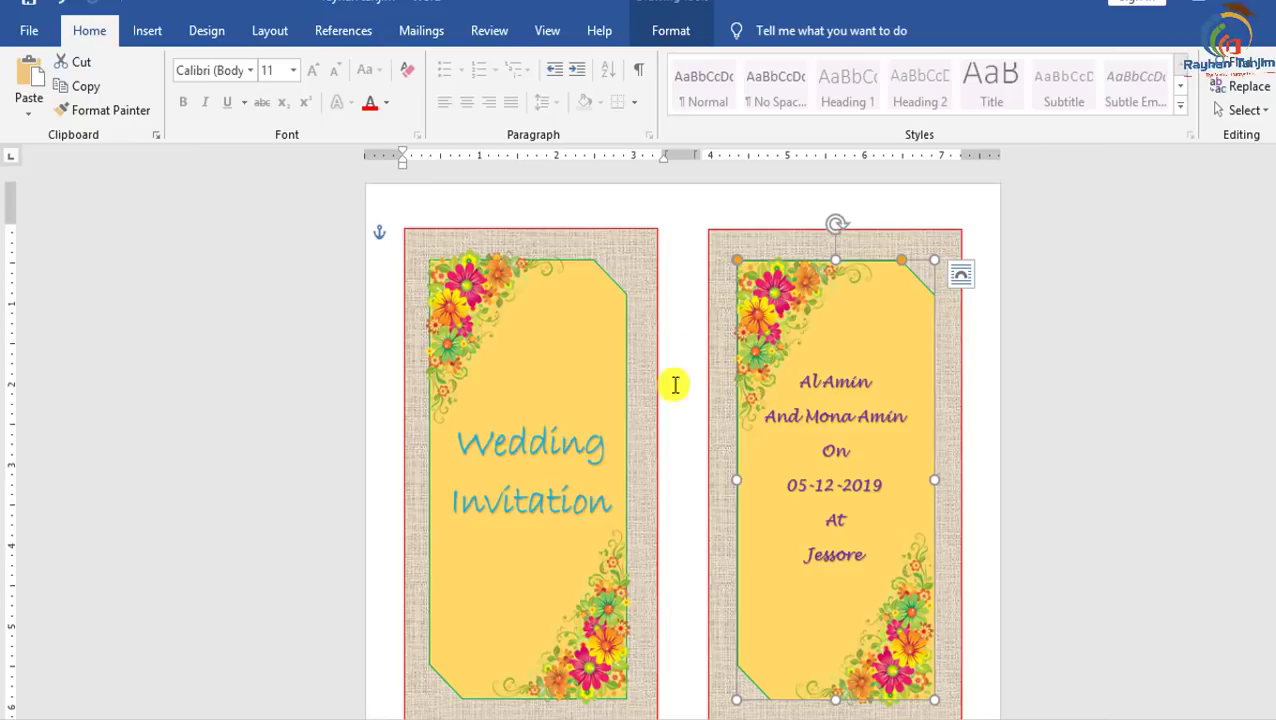
scroll(660, 465, down, 1)
scroll(676, 467, up, 1)
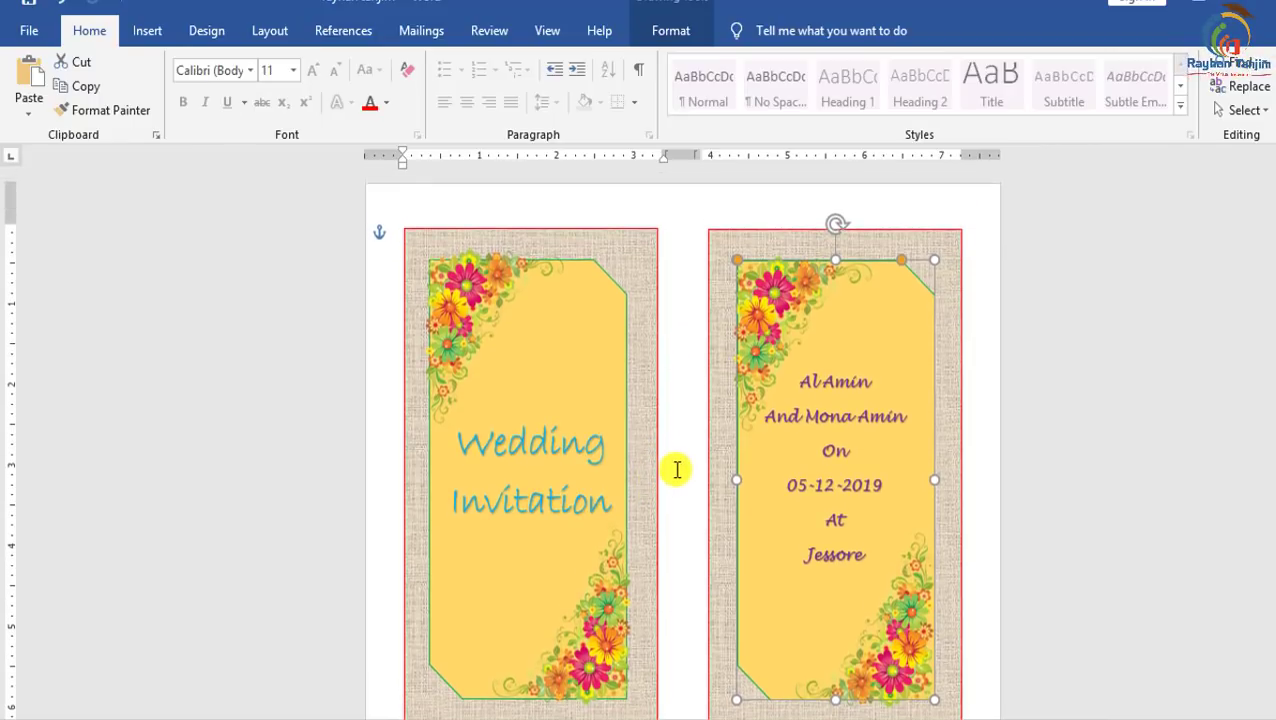
click(772, 470)
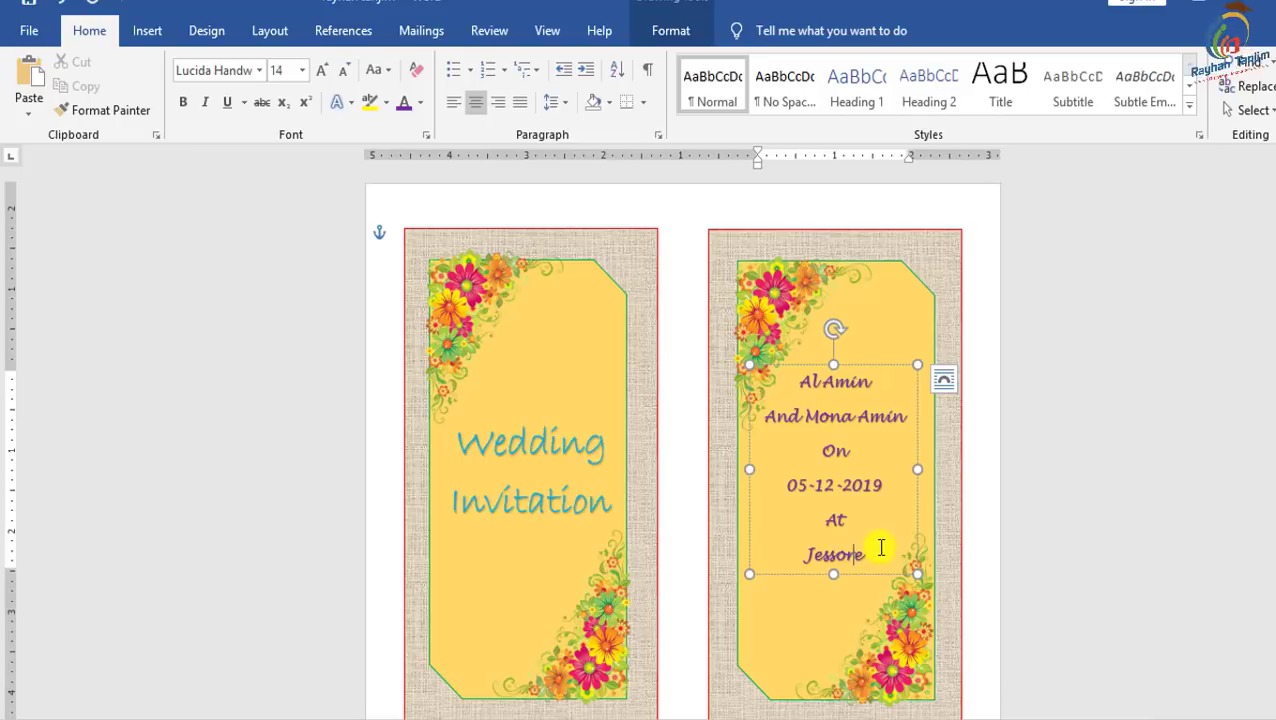
click(852, 554)
drag(835, 574, 845, 635)
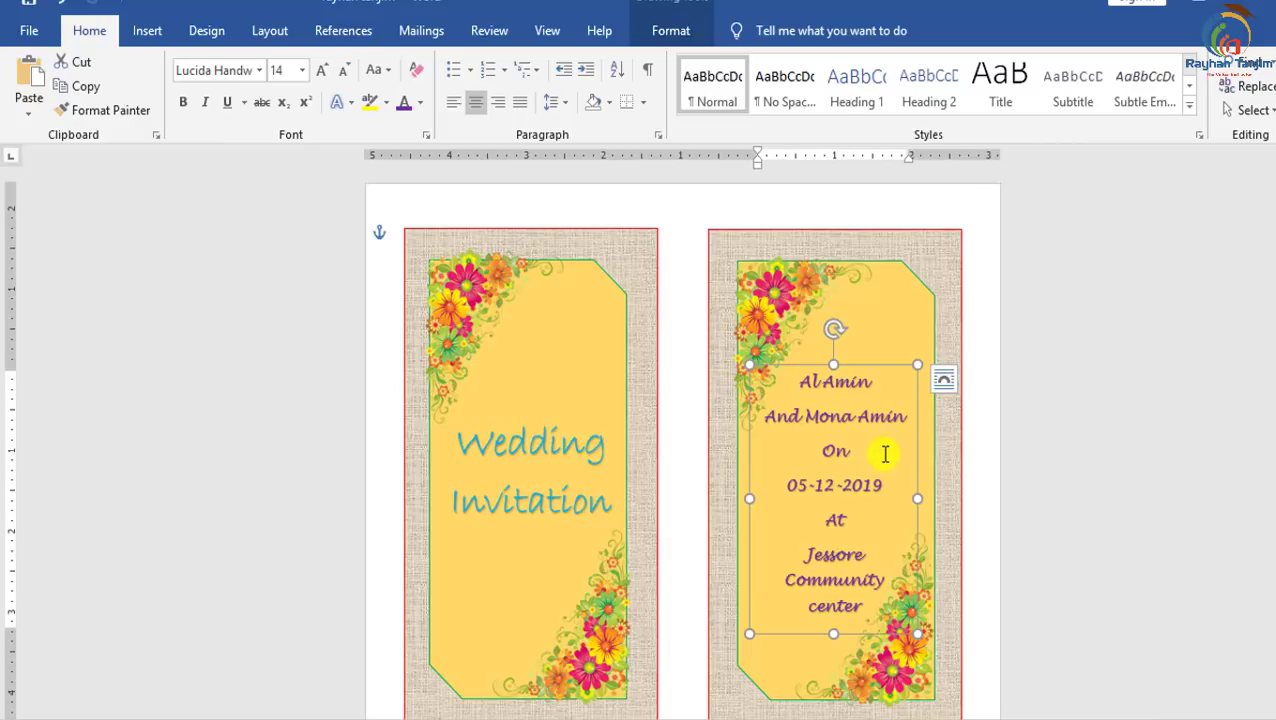